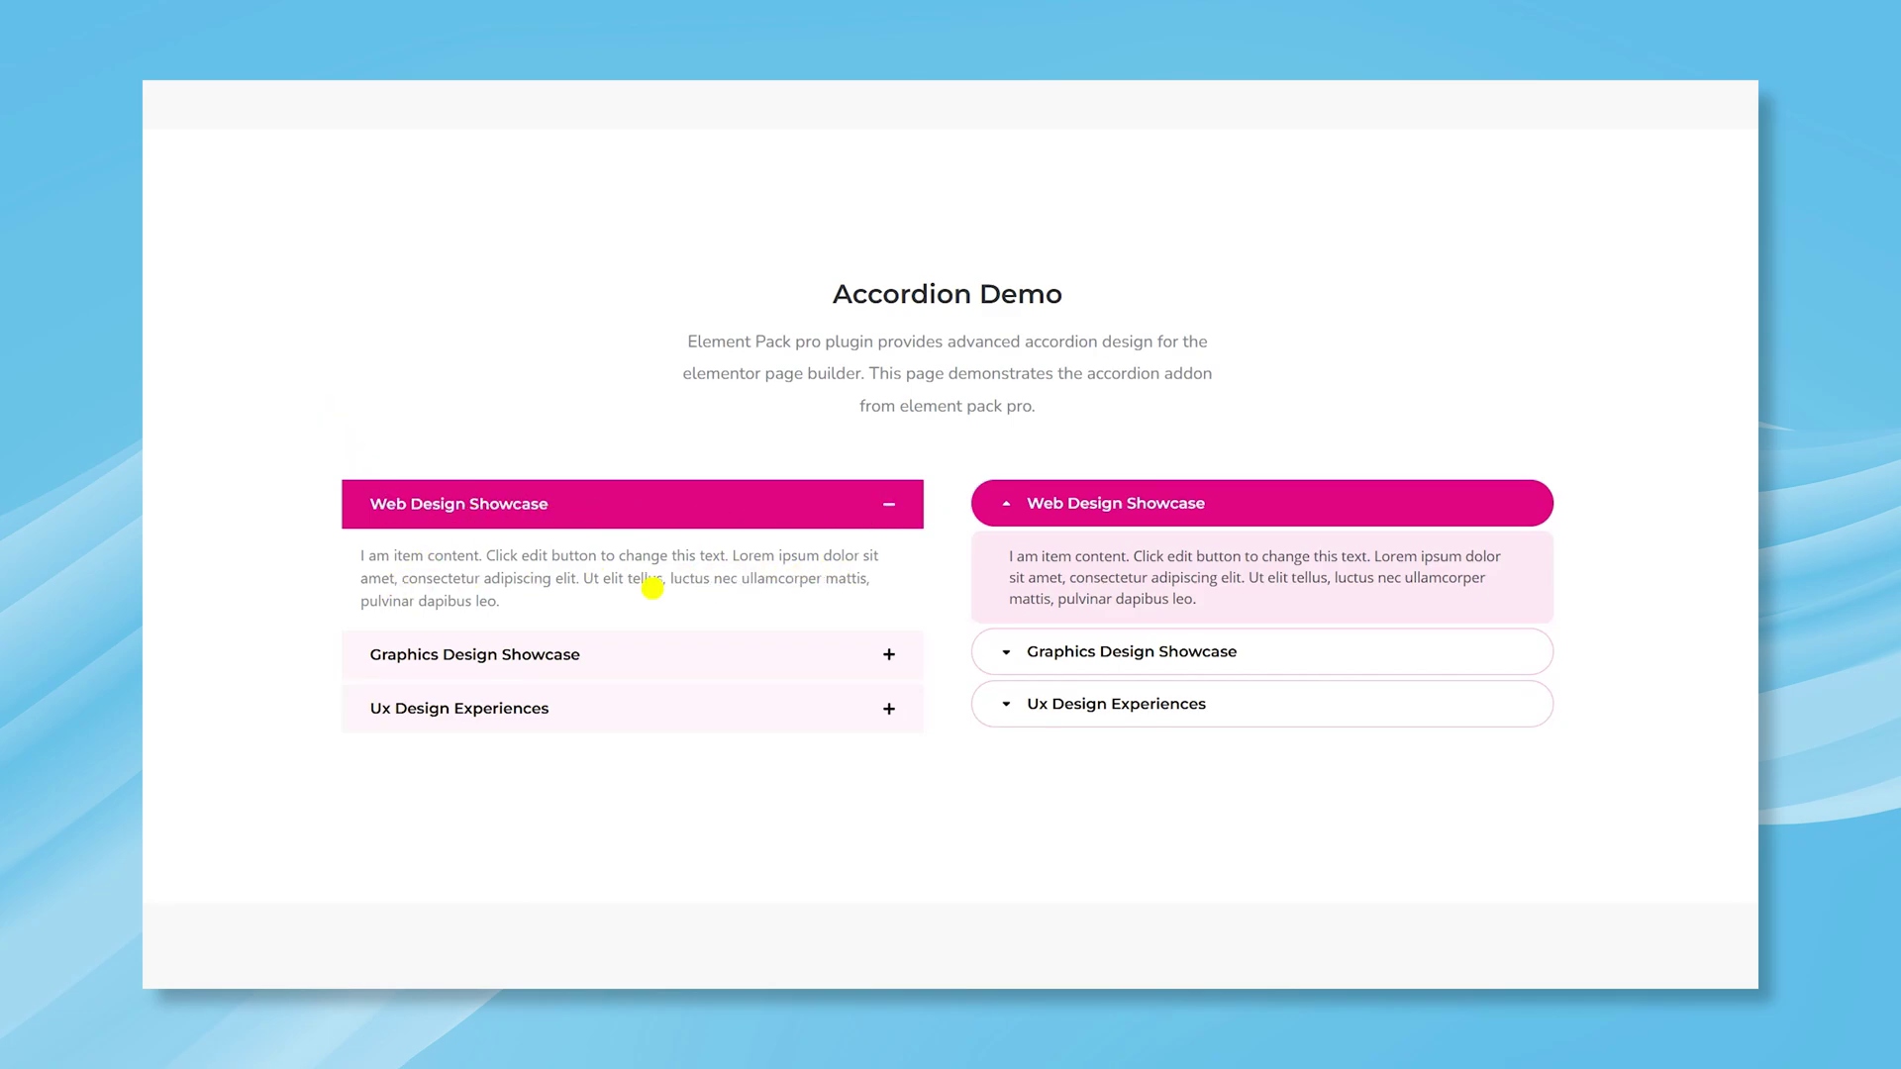
# Preview the demo accordions' Graphics Design Showcase and Ux Design Experiences items, then the gallery and share sections.
pyautogui.click(876, 654)
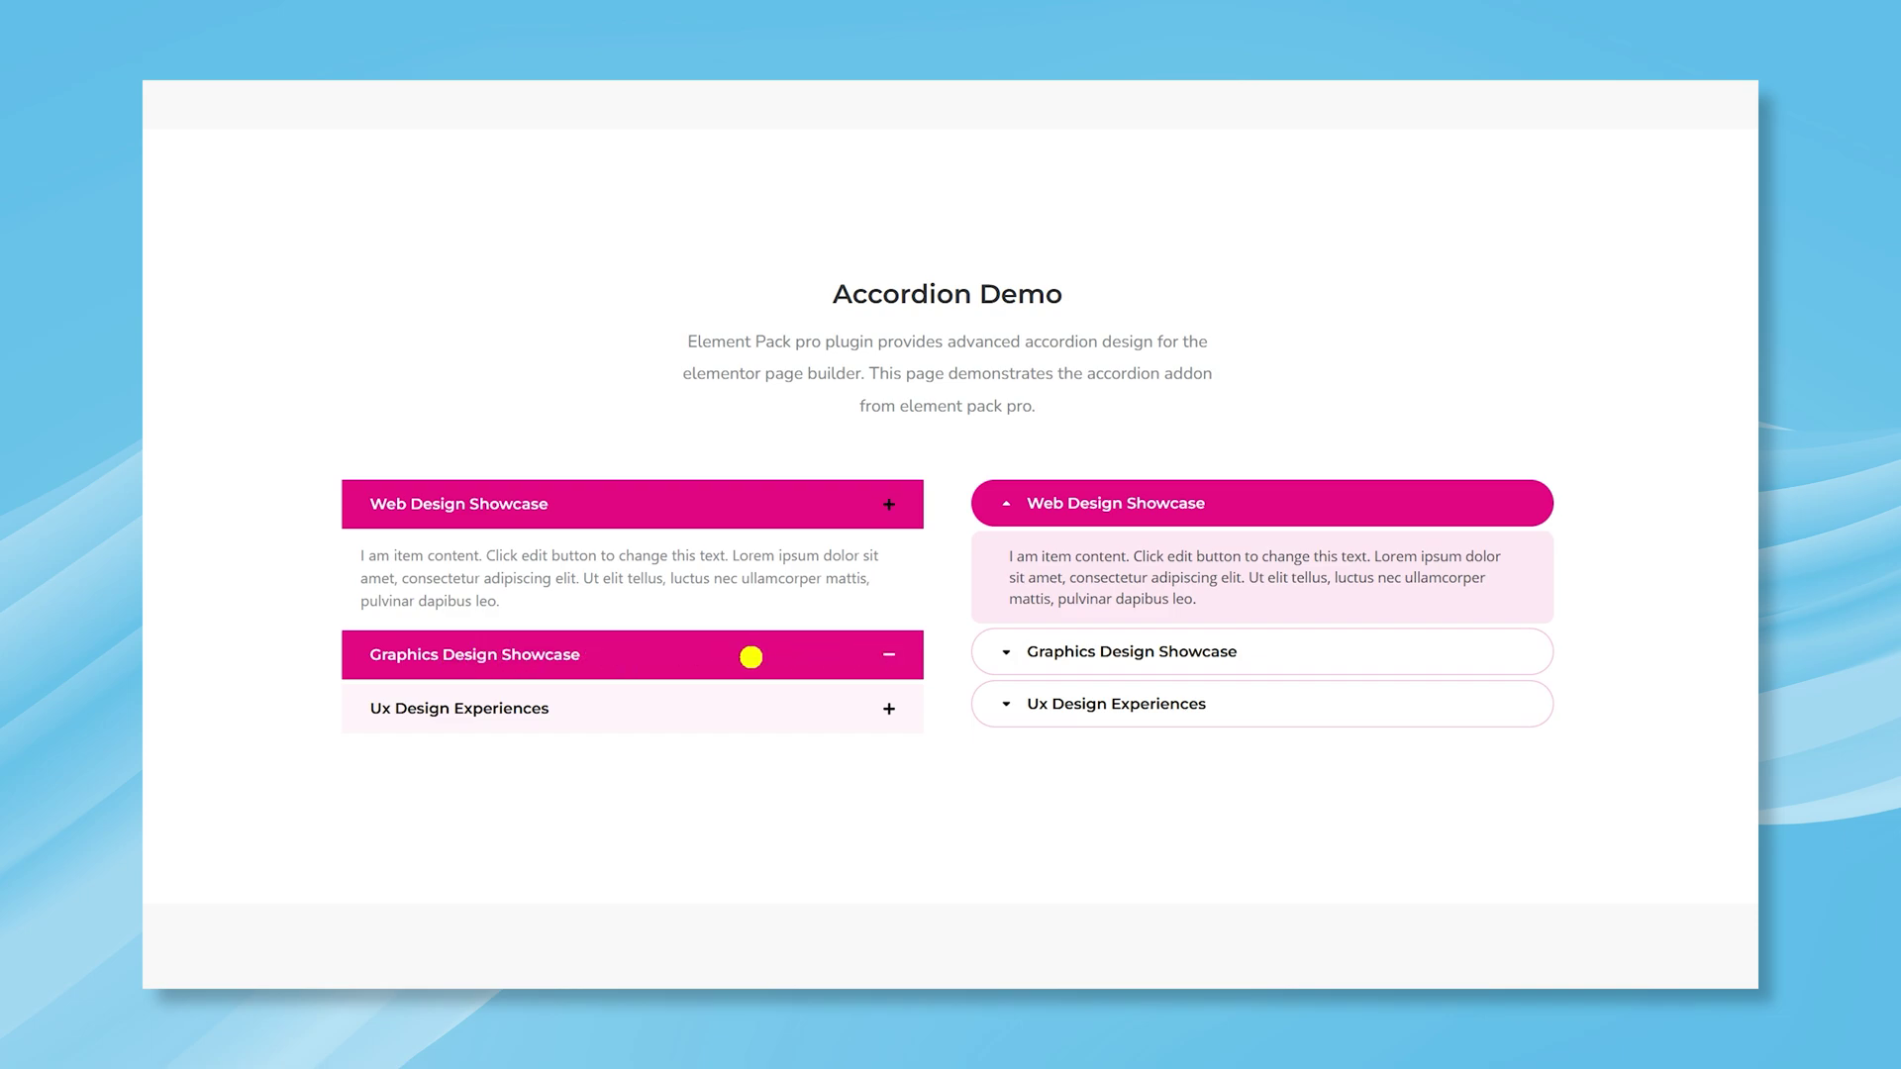
pyautogui.click(730, 713)
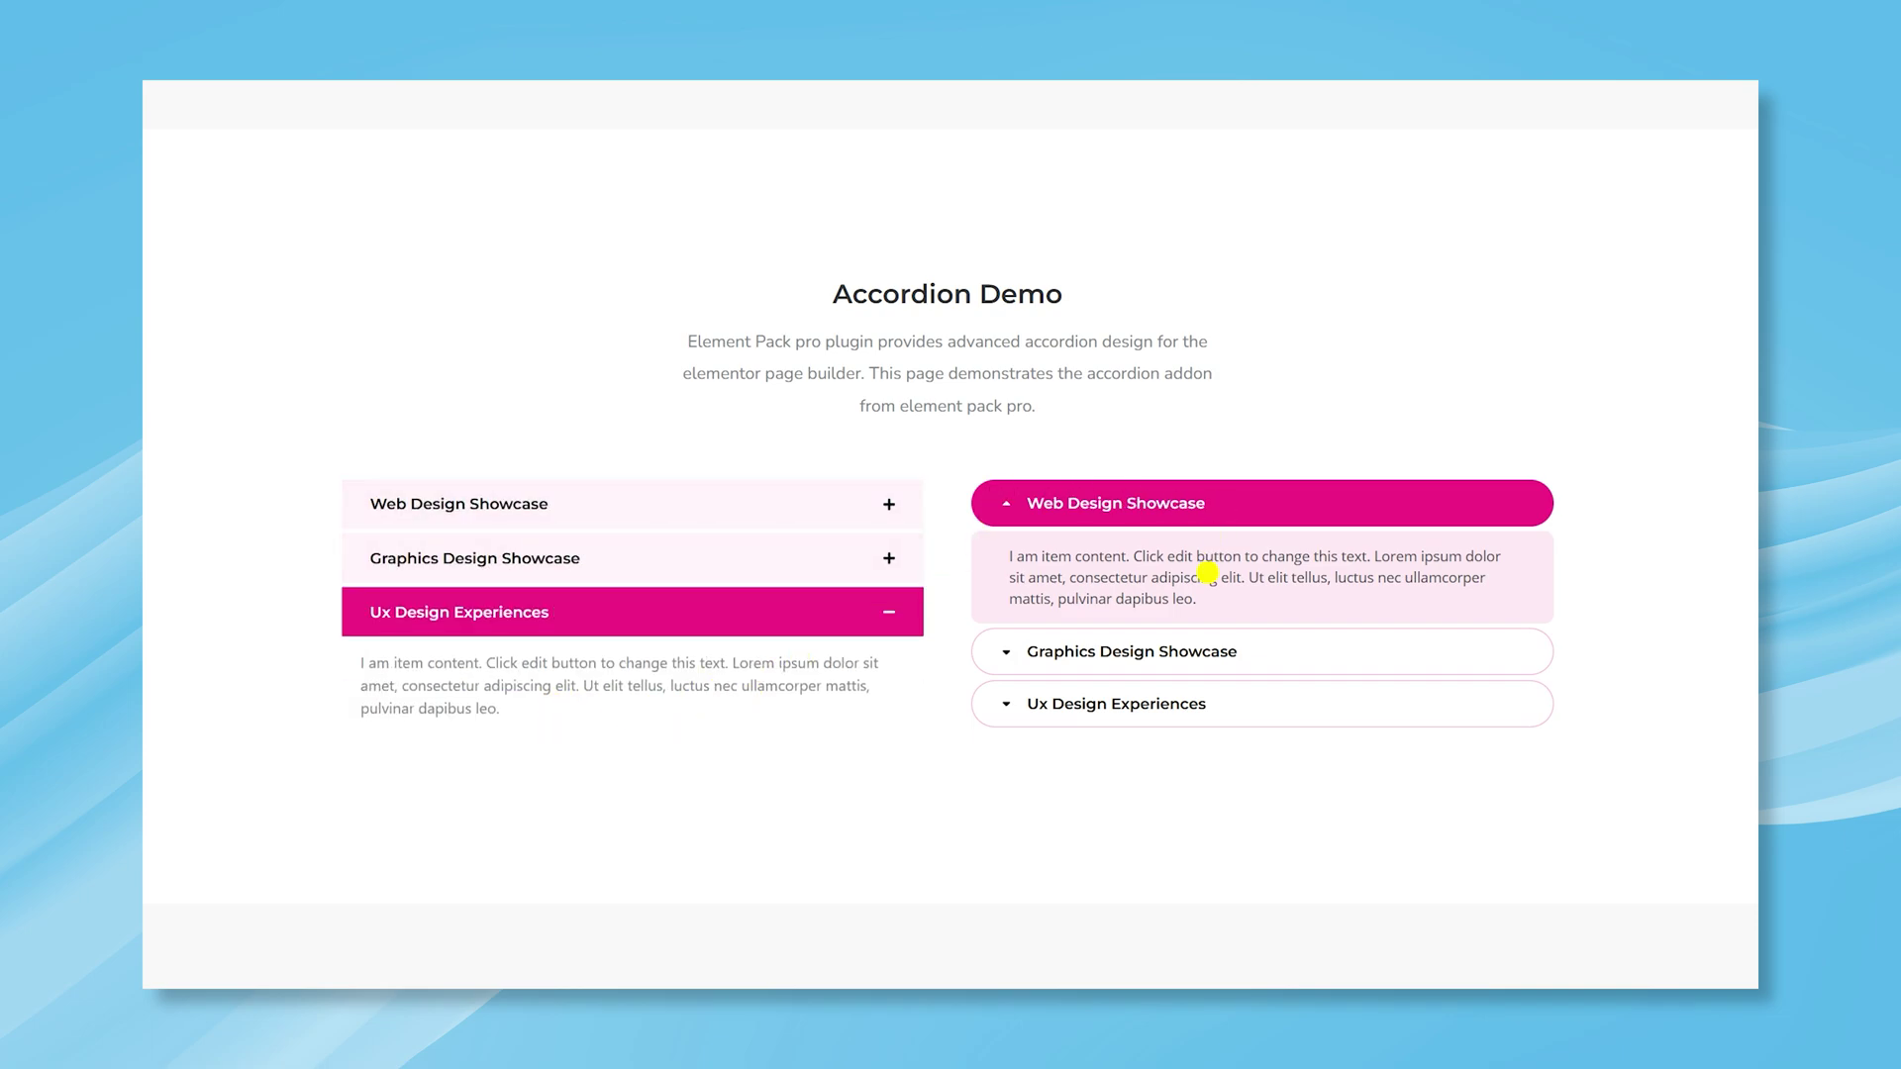
pyautogui.click(1184, 646)
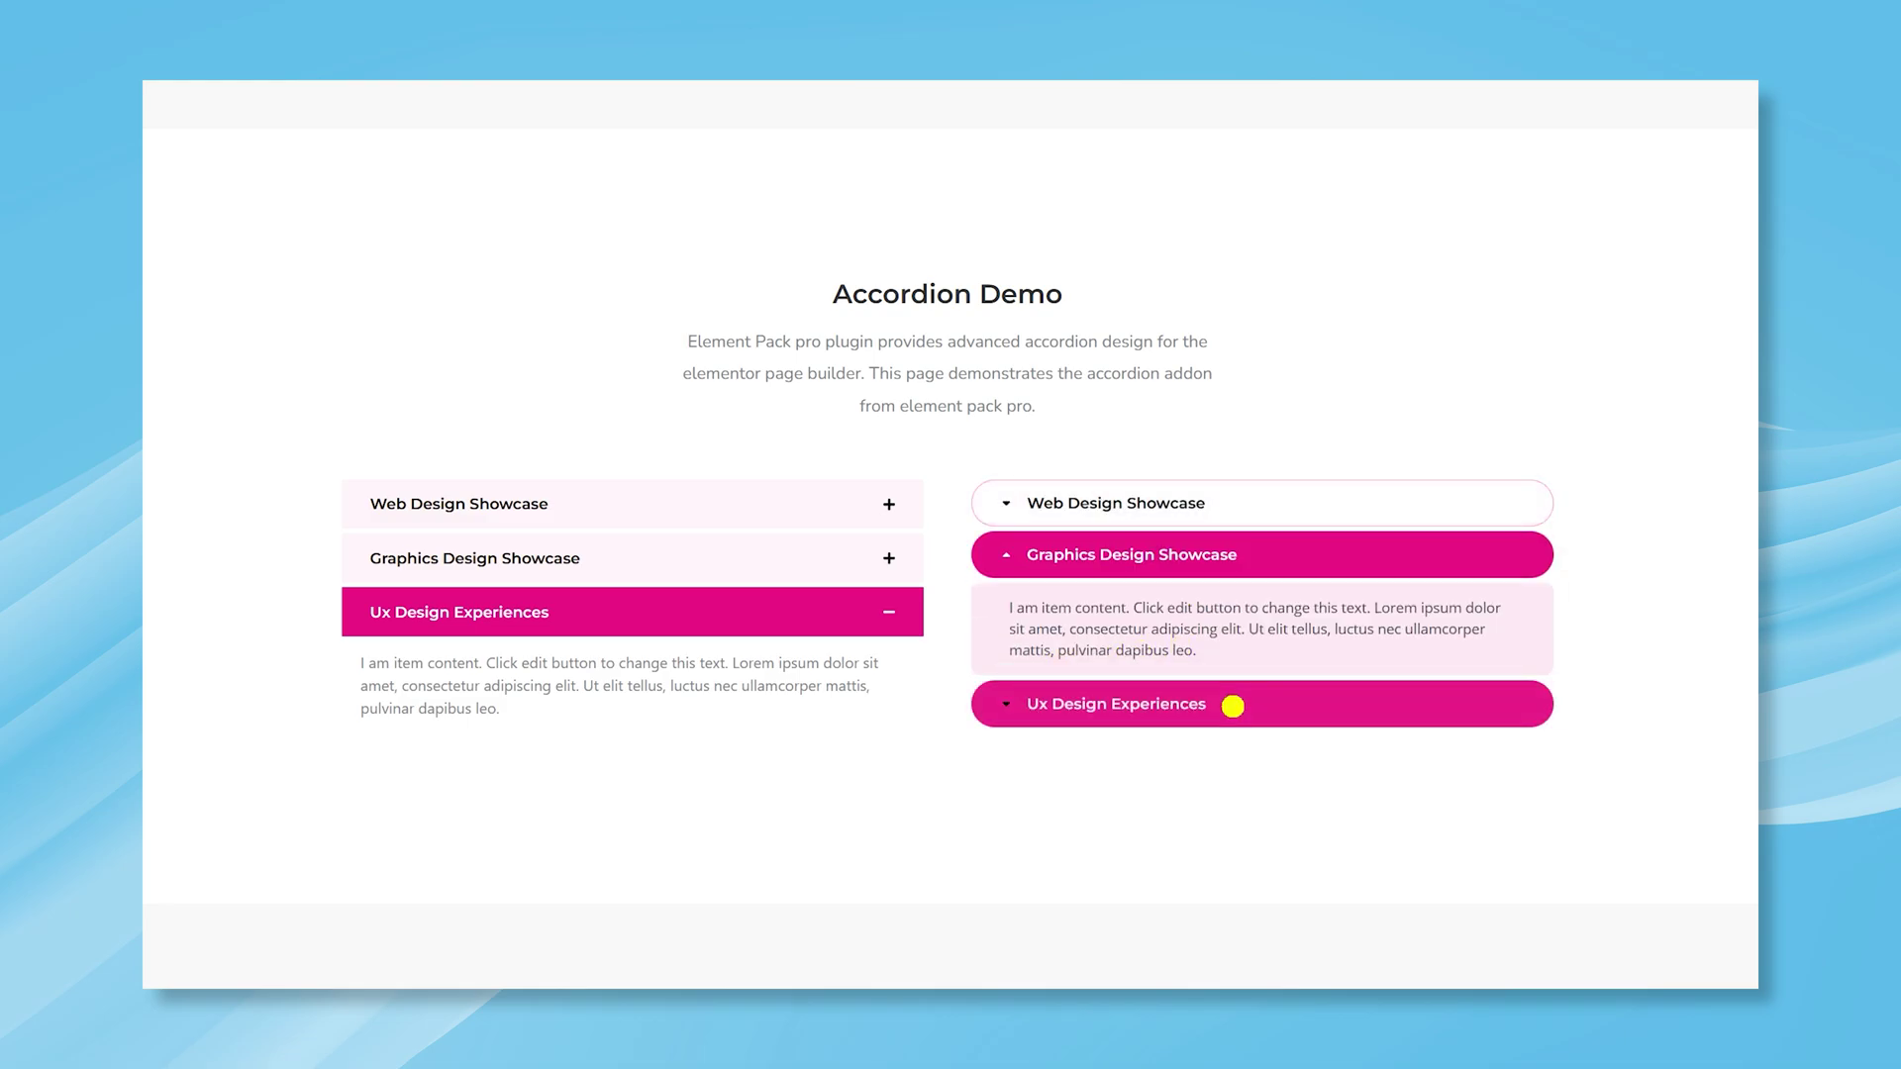
pyautogui.click(1227, 703)
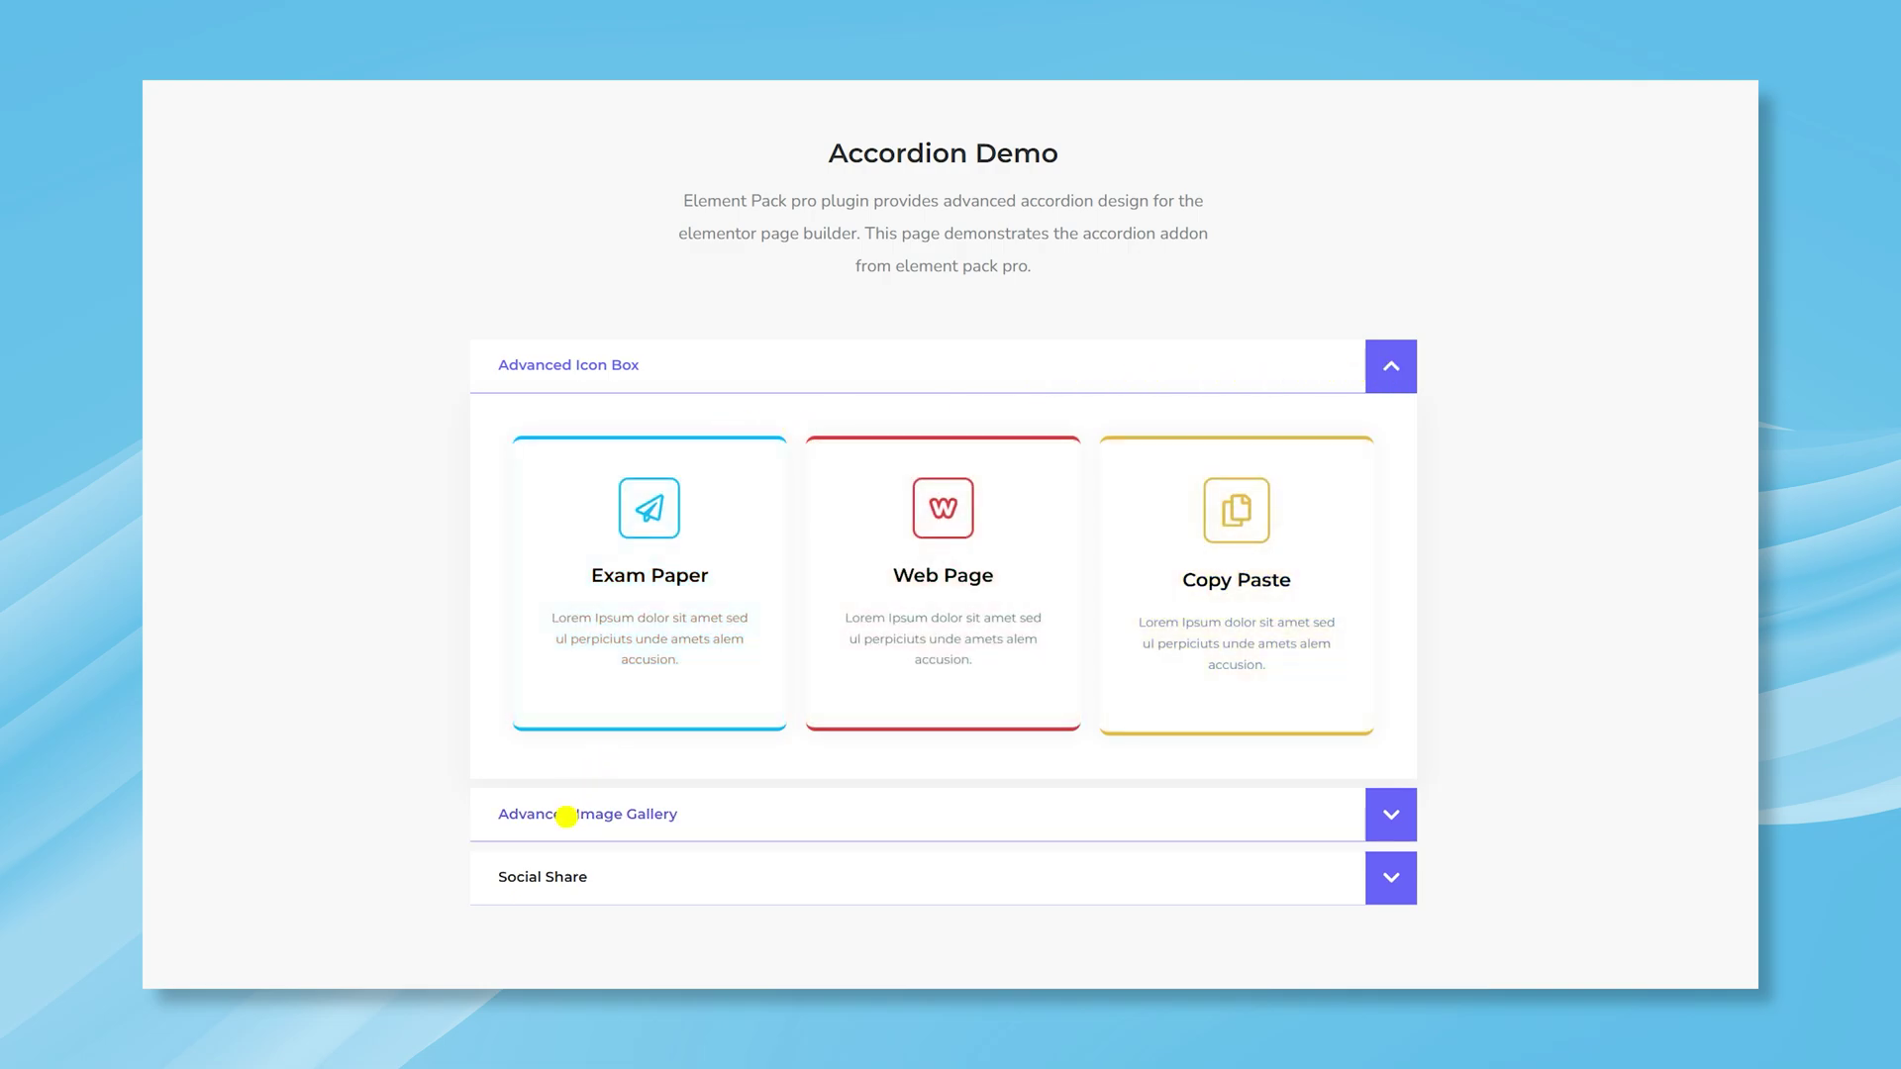
pyautogui.click(1044, 814)
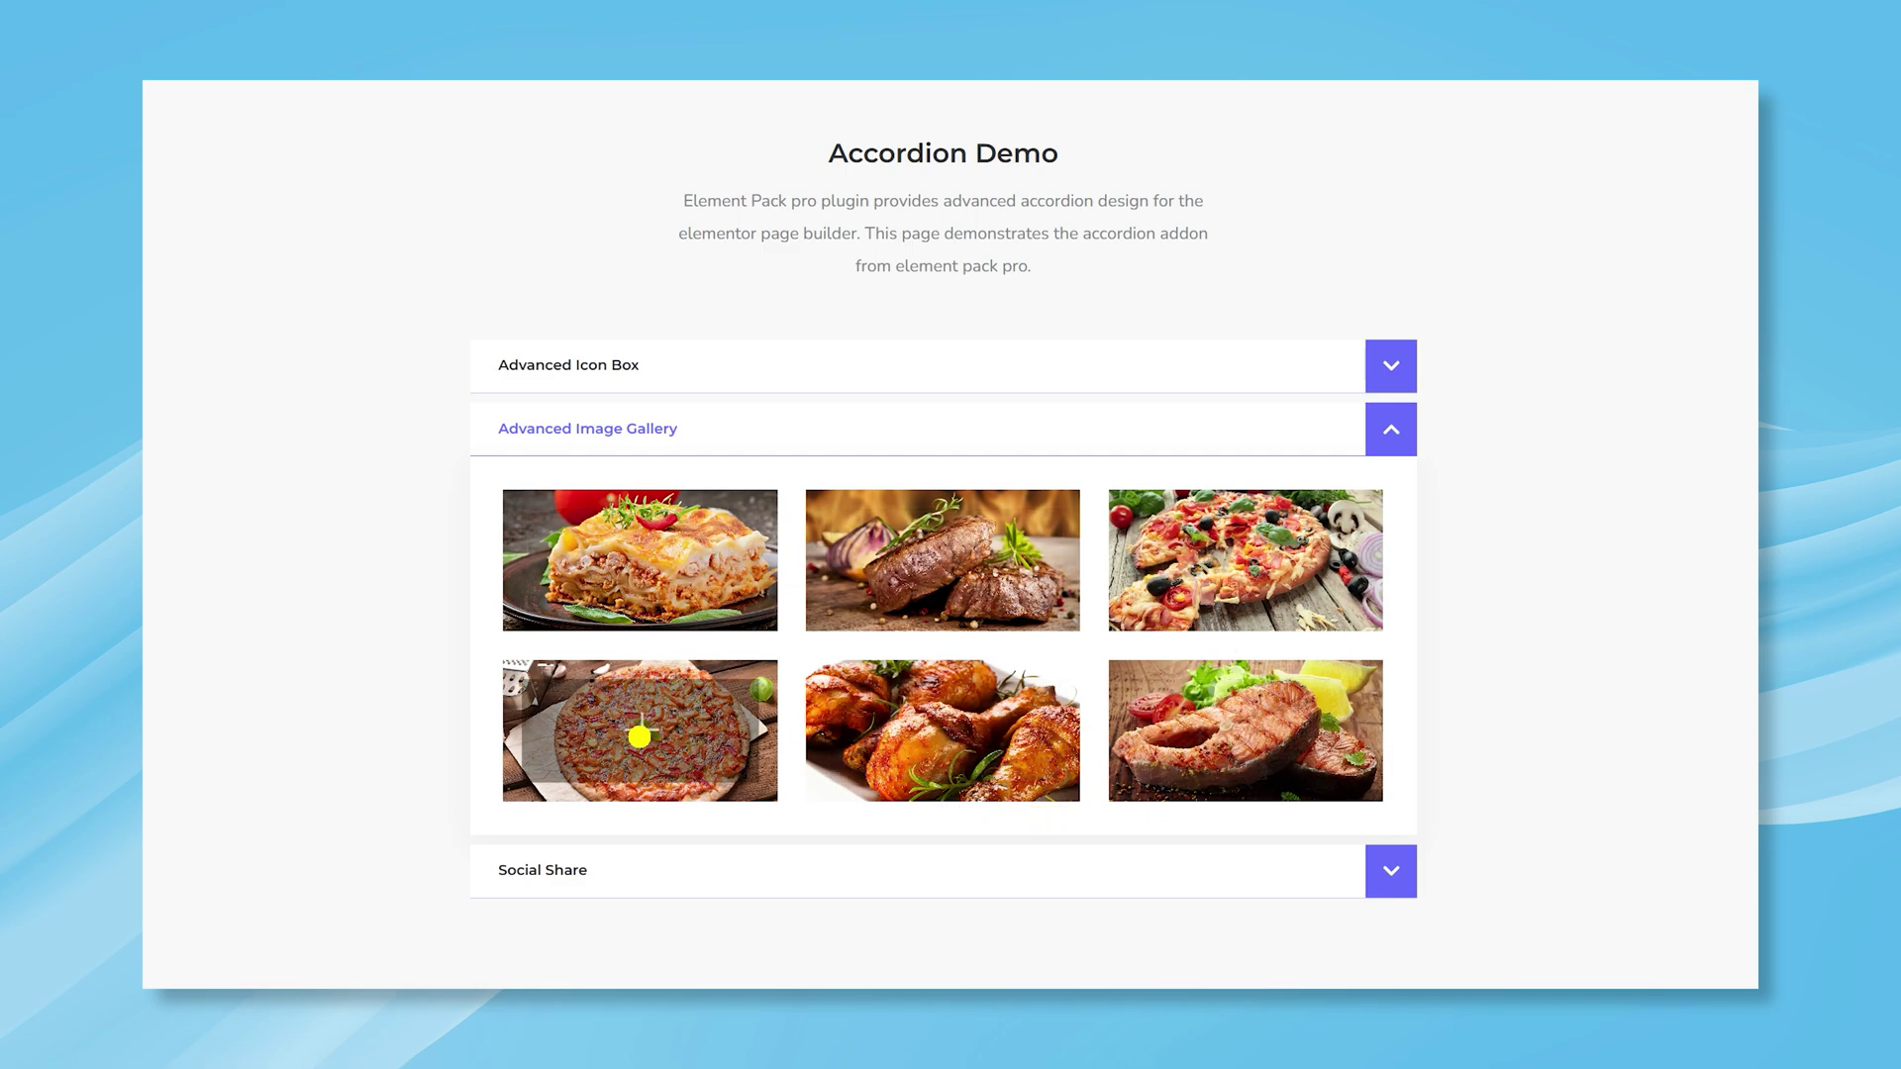
pyautogui.click(980, 870)
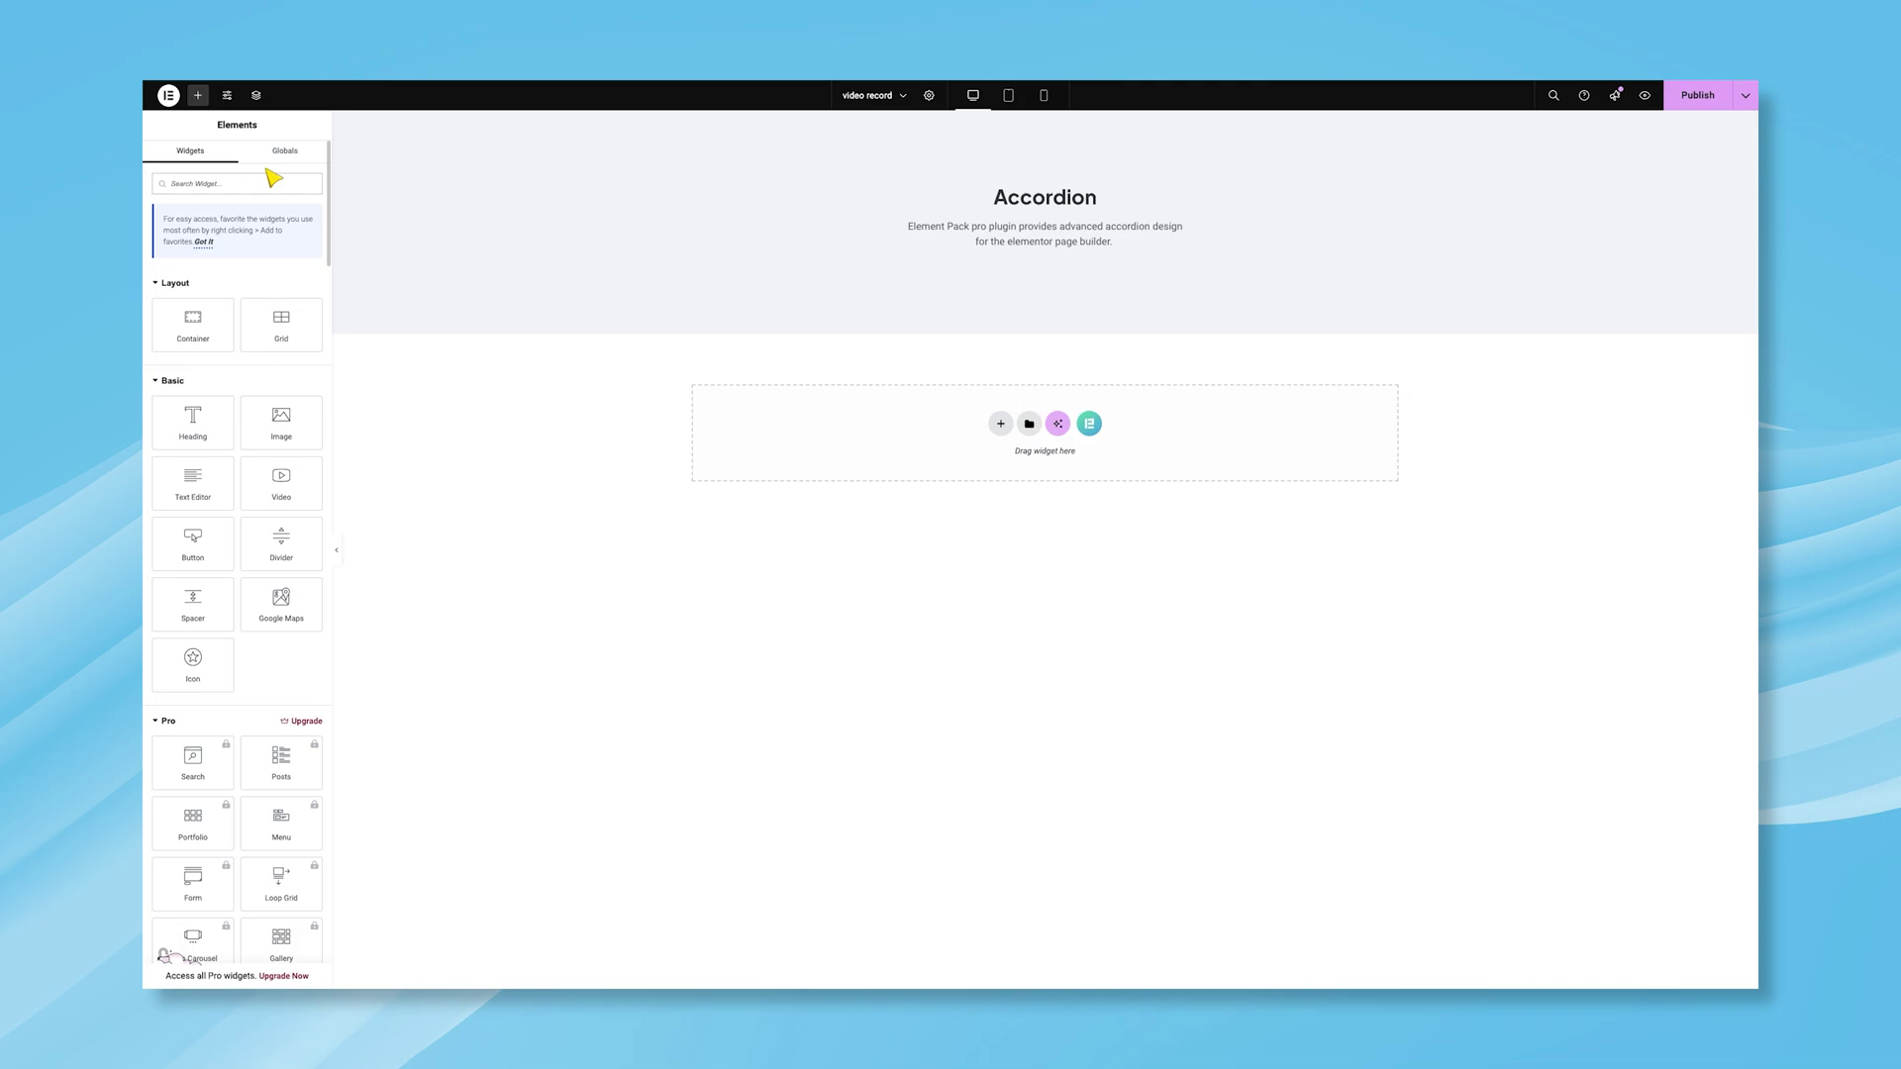
# Search 'acc' and place an Element Pack Accordion below the Accordion heading.
pyautogui.click(274, 178)
pyautogui.write('acc')
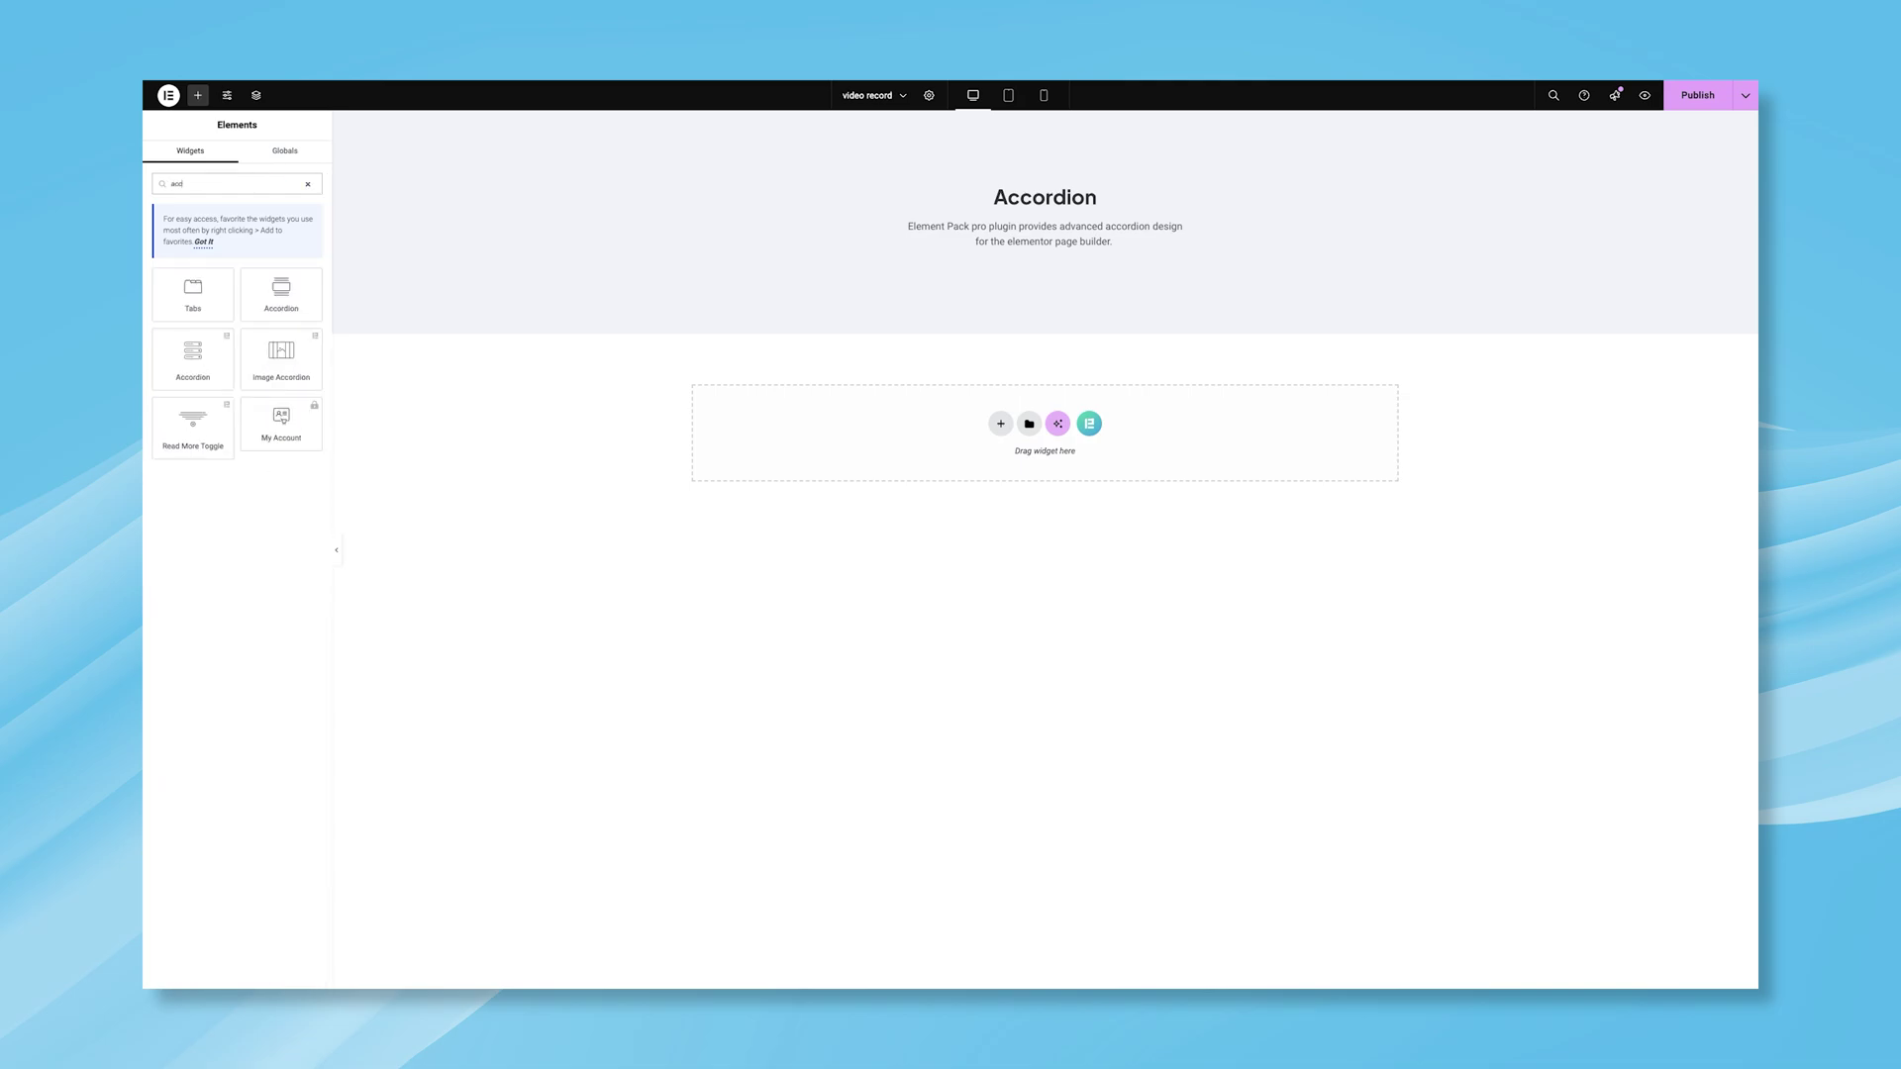
pyautogui.moveTo(193, 362); pyautogui.dragTo(1025, 250)
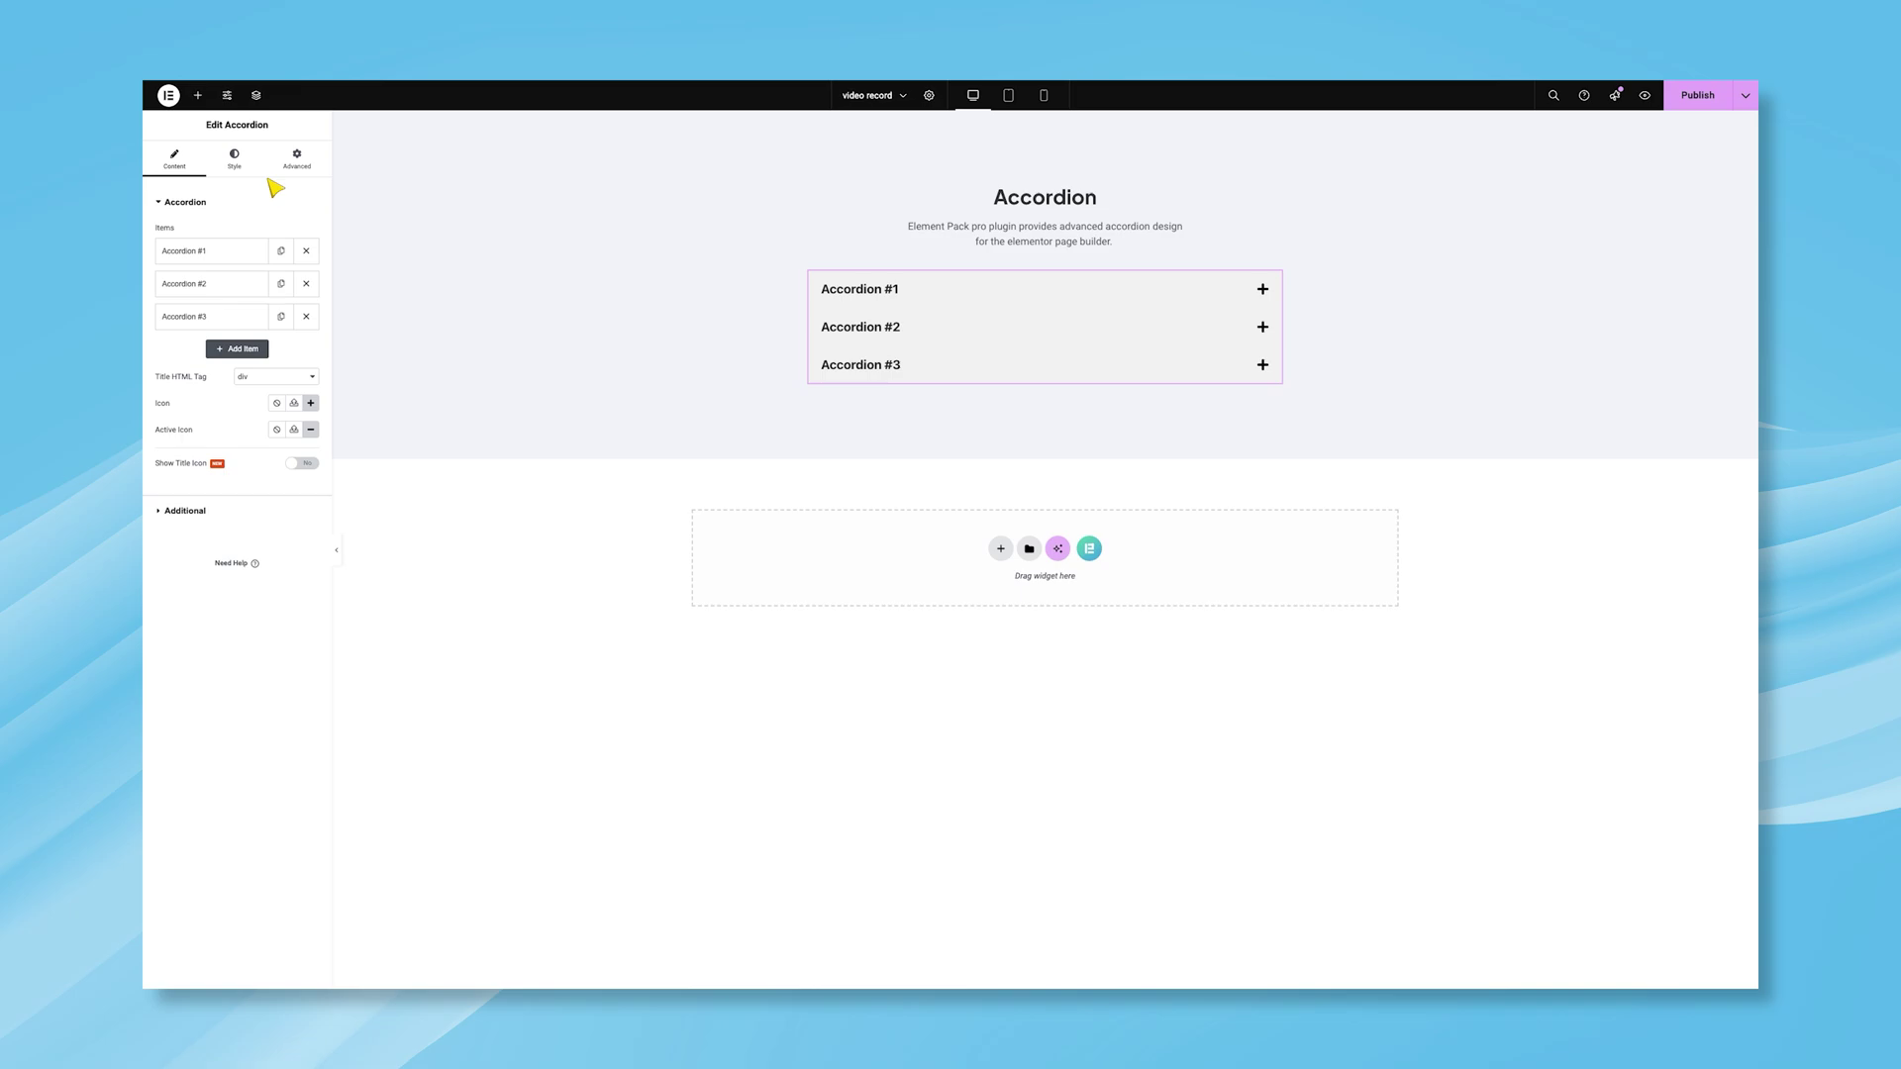
# Give the accordion items a classic white background.
pyautogui.click(234, 158)
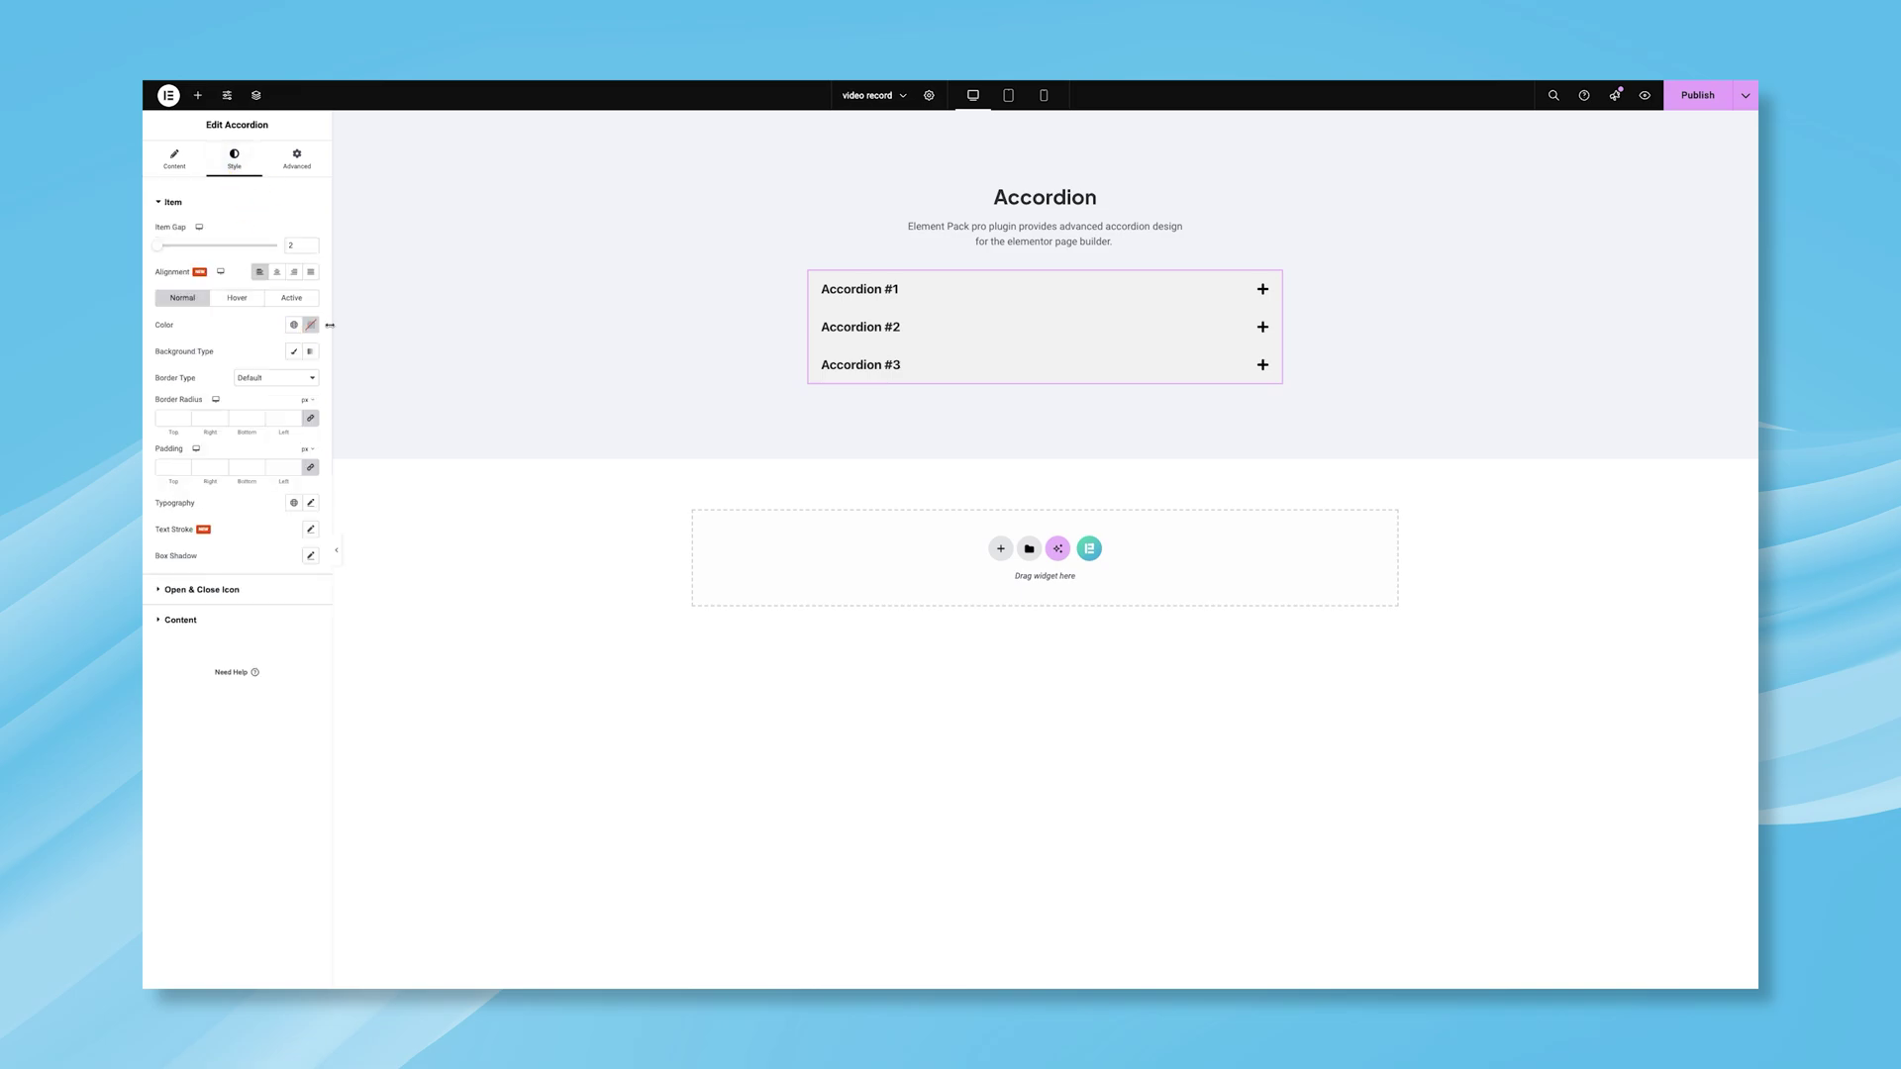
pyautogui.click(294, 352)
pyautogui.click(314, 389)
pyautogui.moveTo(242, 432); pyautogui.dragTo(263, 370)
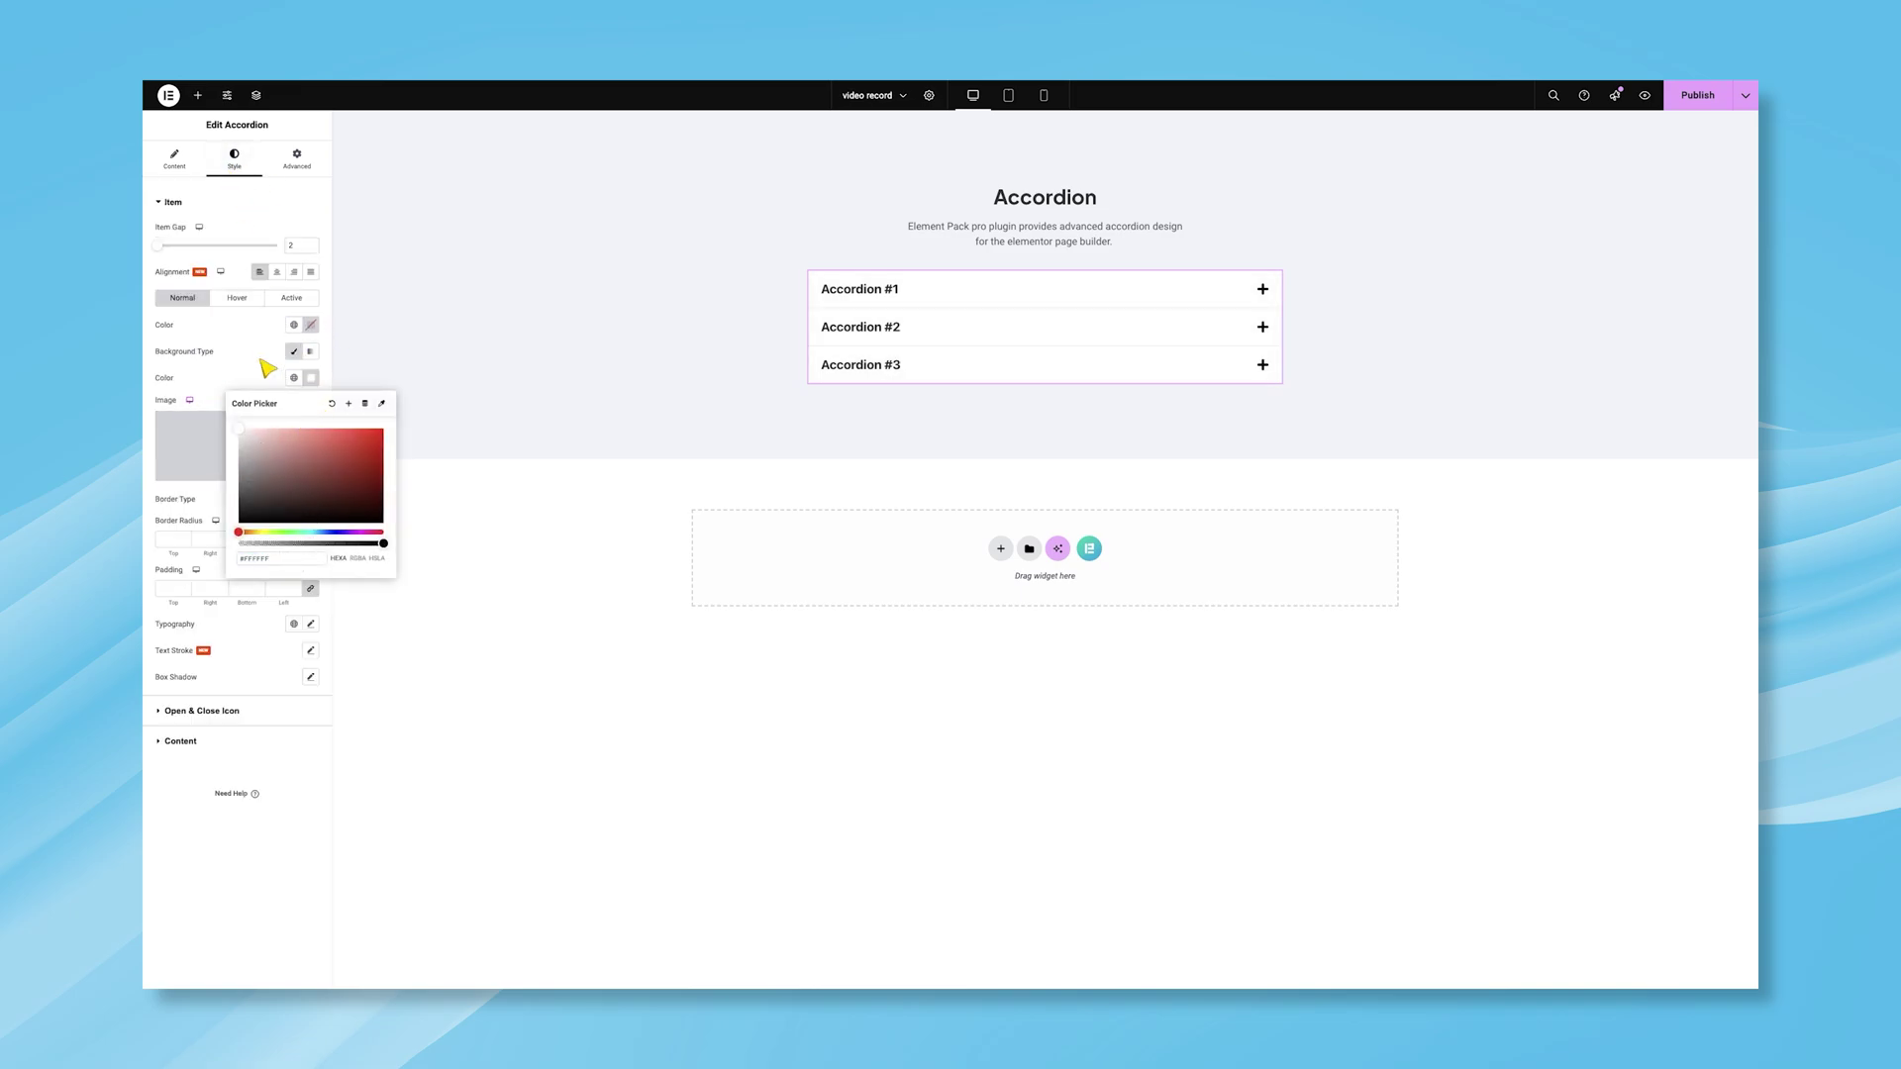
pyautogui.click(184, 177)
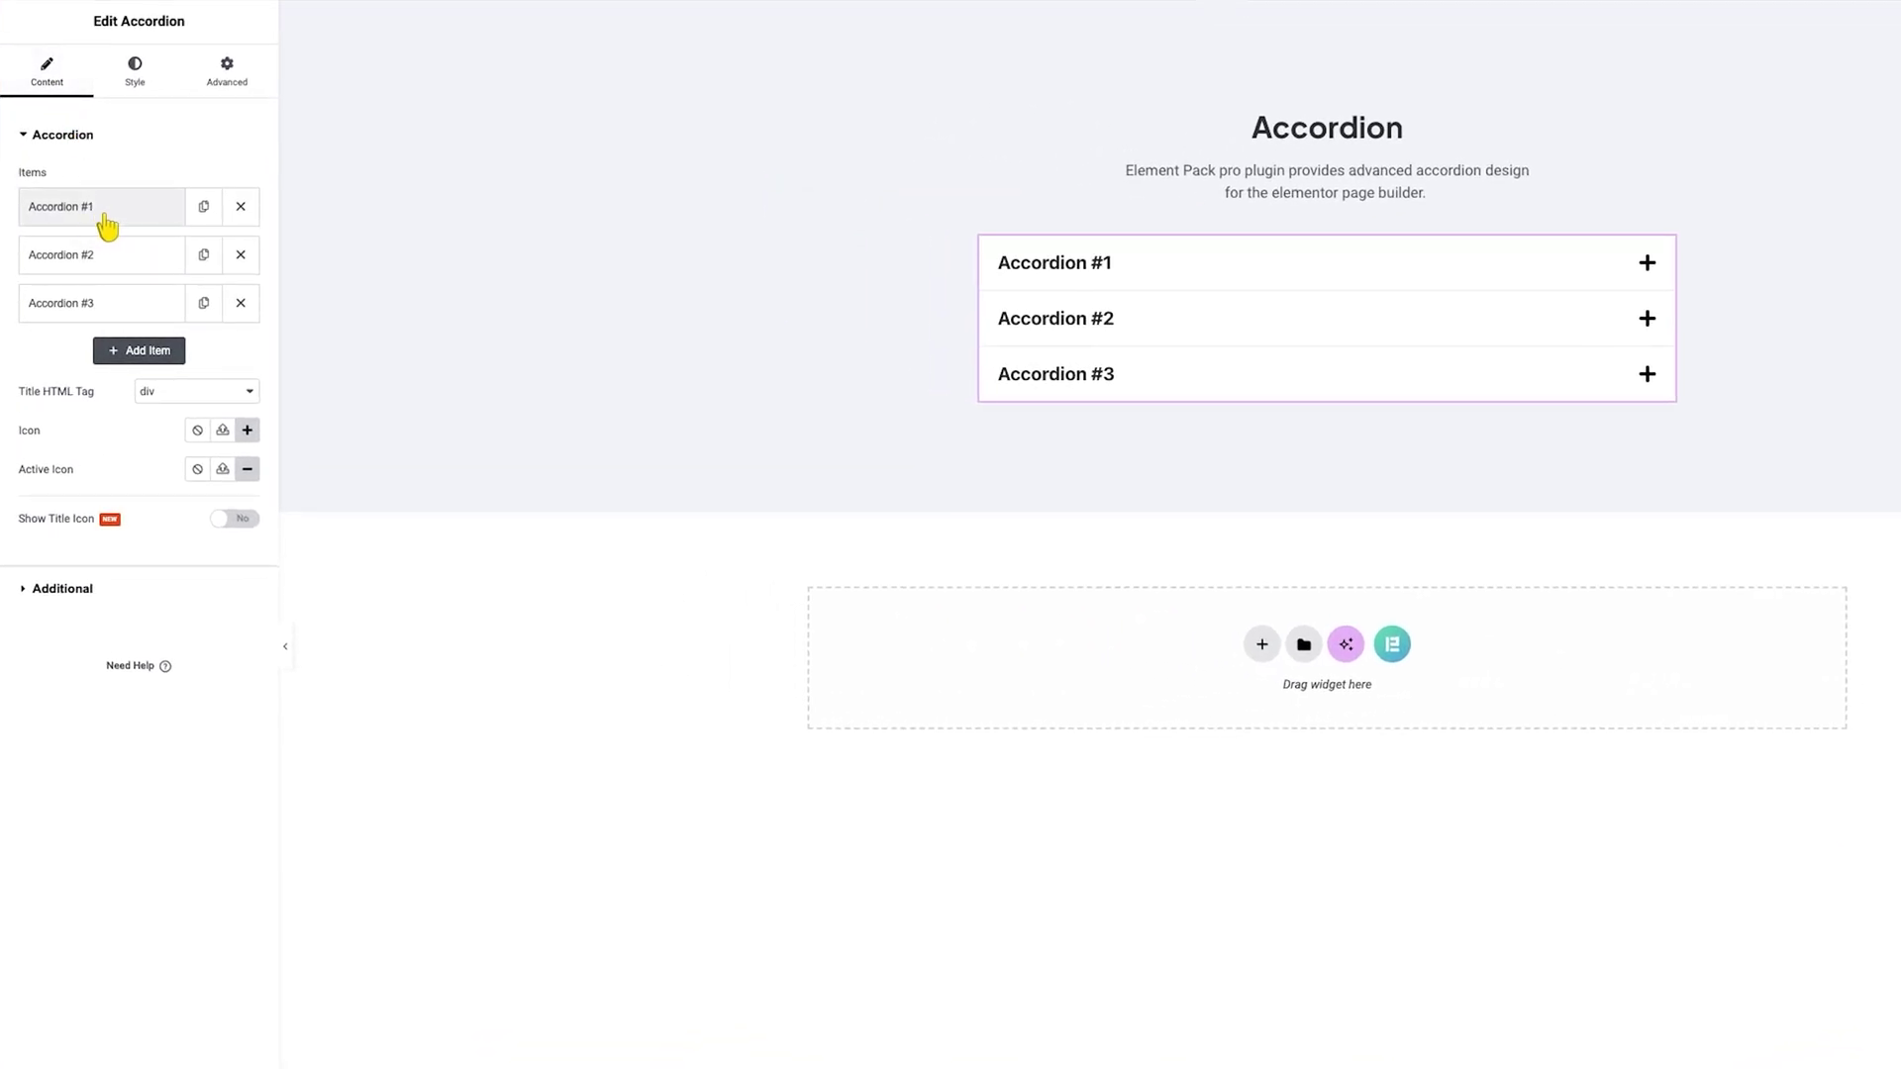
# Retitle the first accordion item 'What is a hosting service?', keeping custom content as its source.
pyautogui.click(107, 220)
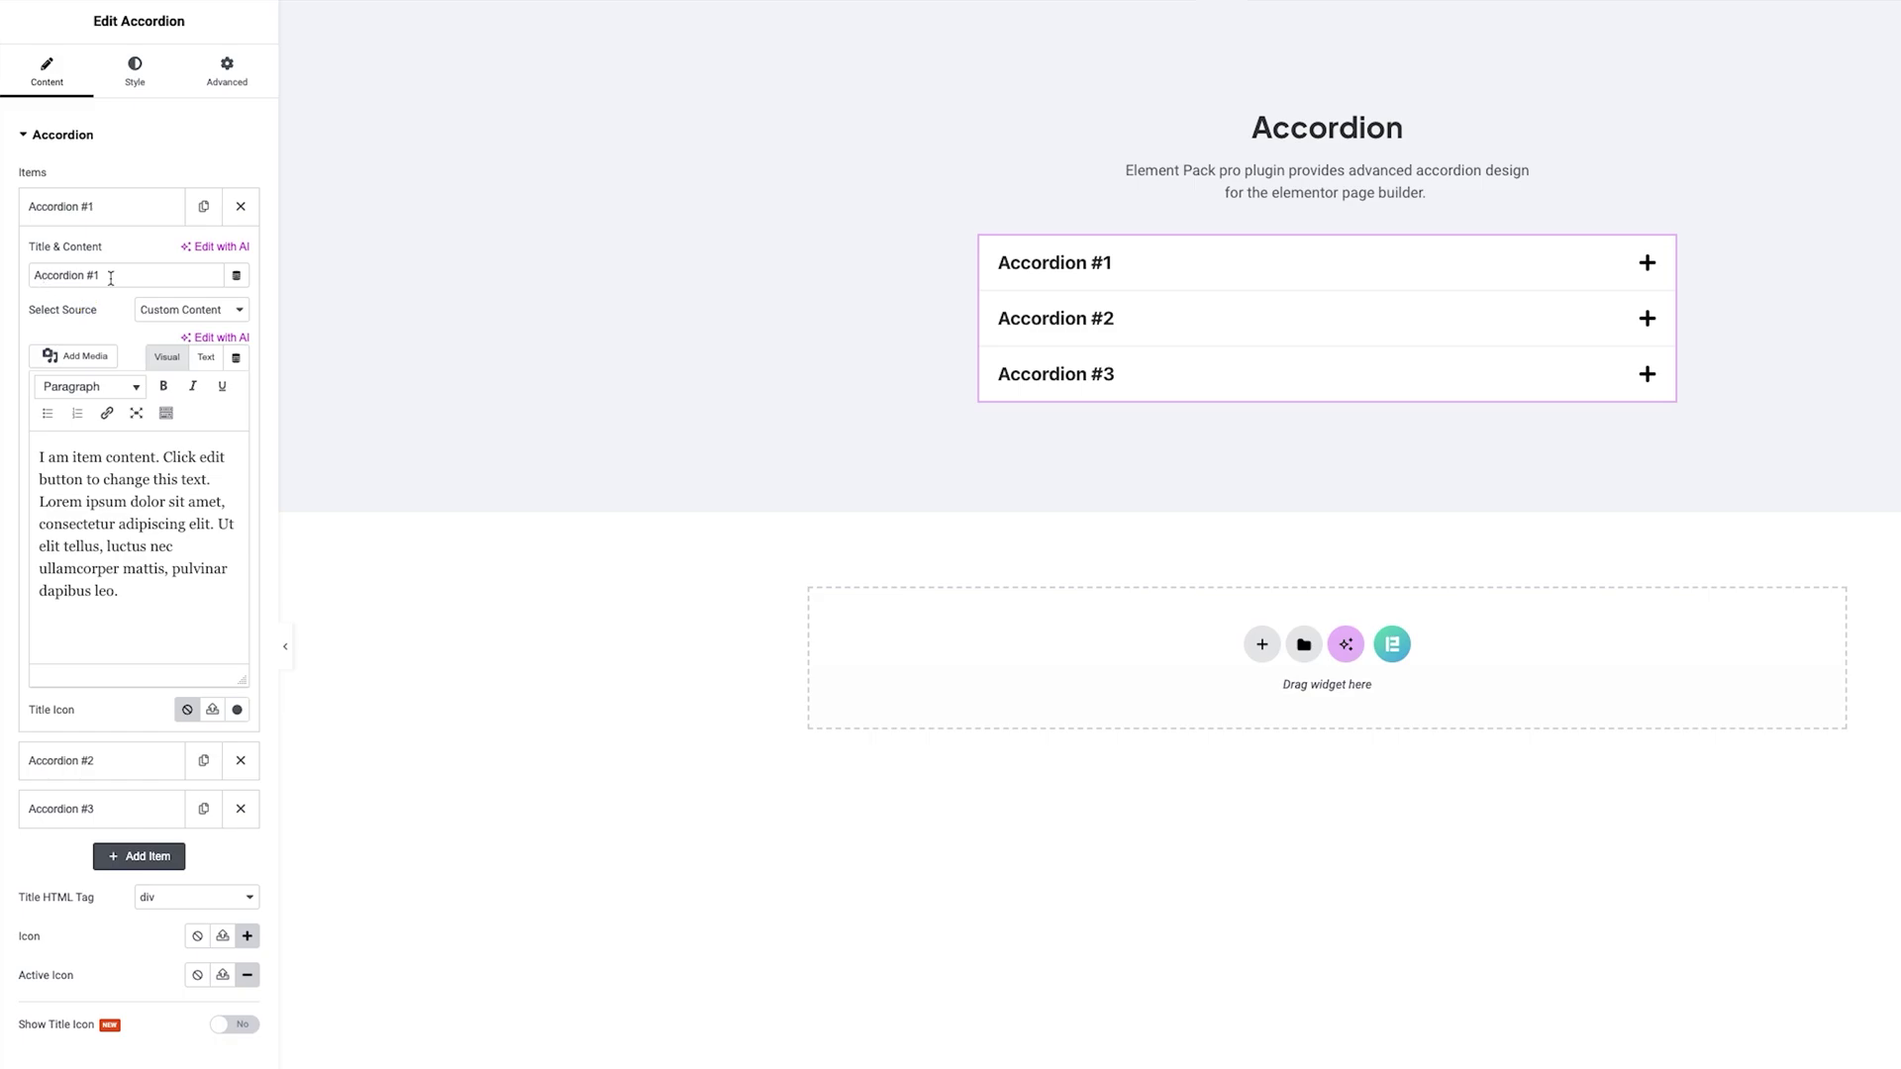
pyautogui.click(248, 315)
pyautogui.click(210, 311)
pyautogui.tripleClick(104, 278)
pyautogui.write('What is a hosting service?')
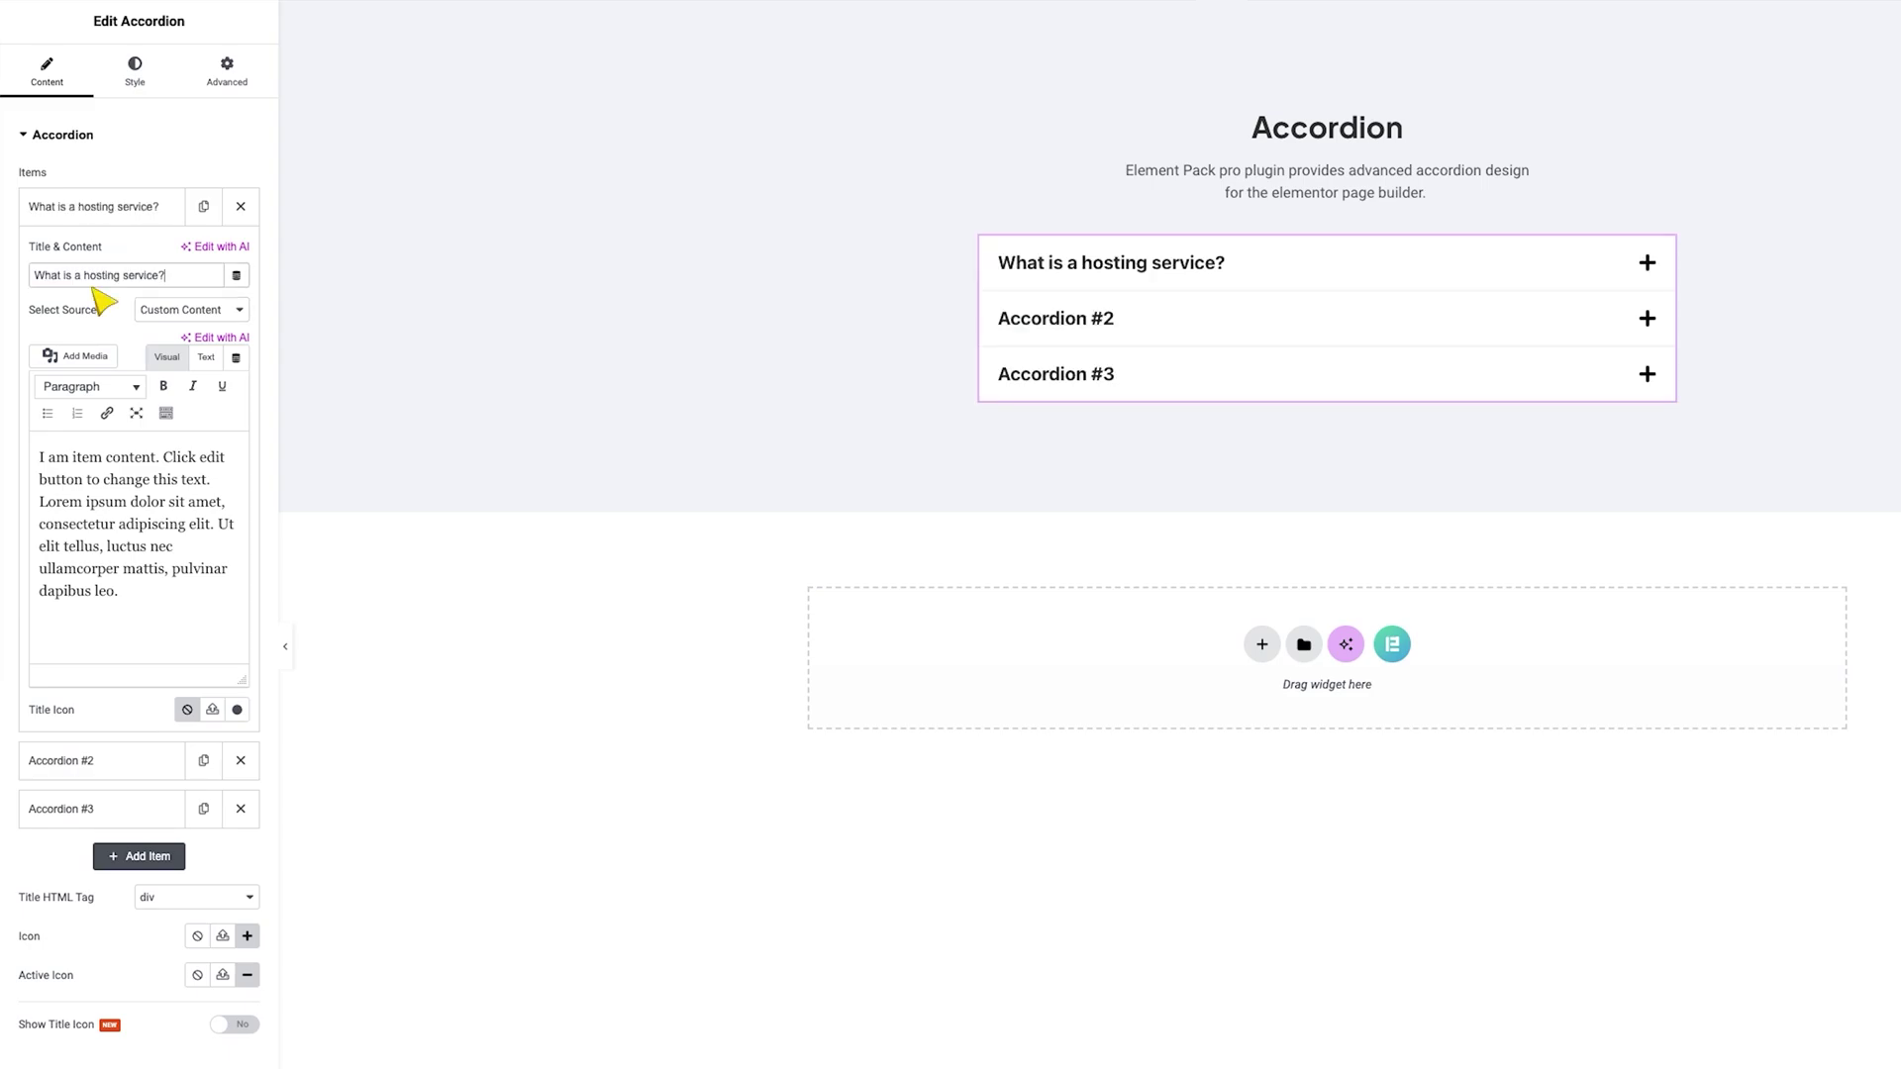
# Replace the first item's placeholder answer with the hosting service explanation and check it in the preview.
pyautogui.tripleClick(102, 507)
pyautogui.write('A hosting service provides server space for storing website files, making the site accessible online. It includes resources like storage, bandwidth, and security features, enabling efficient website management.')
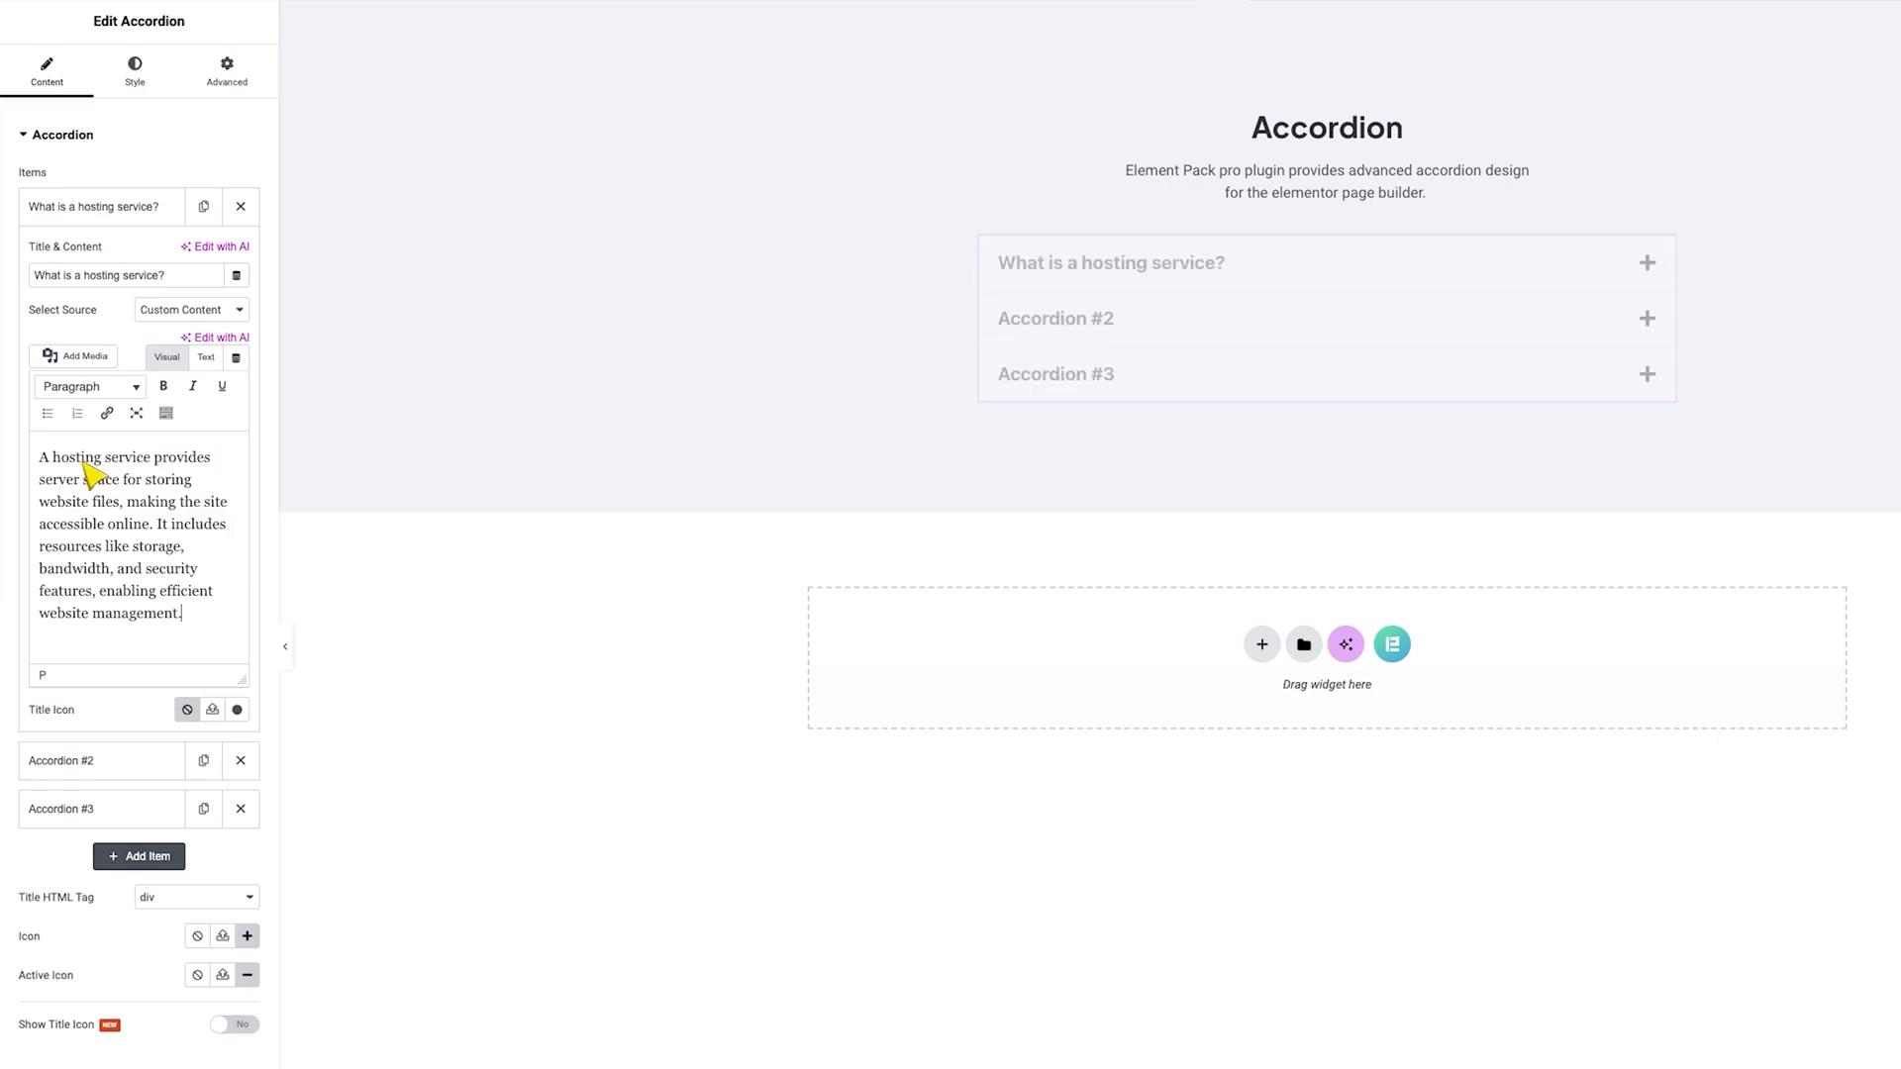
pyautogui.click(1325, 273)
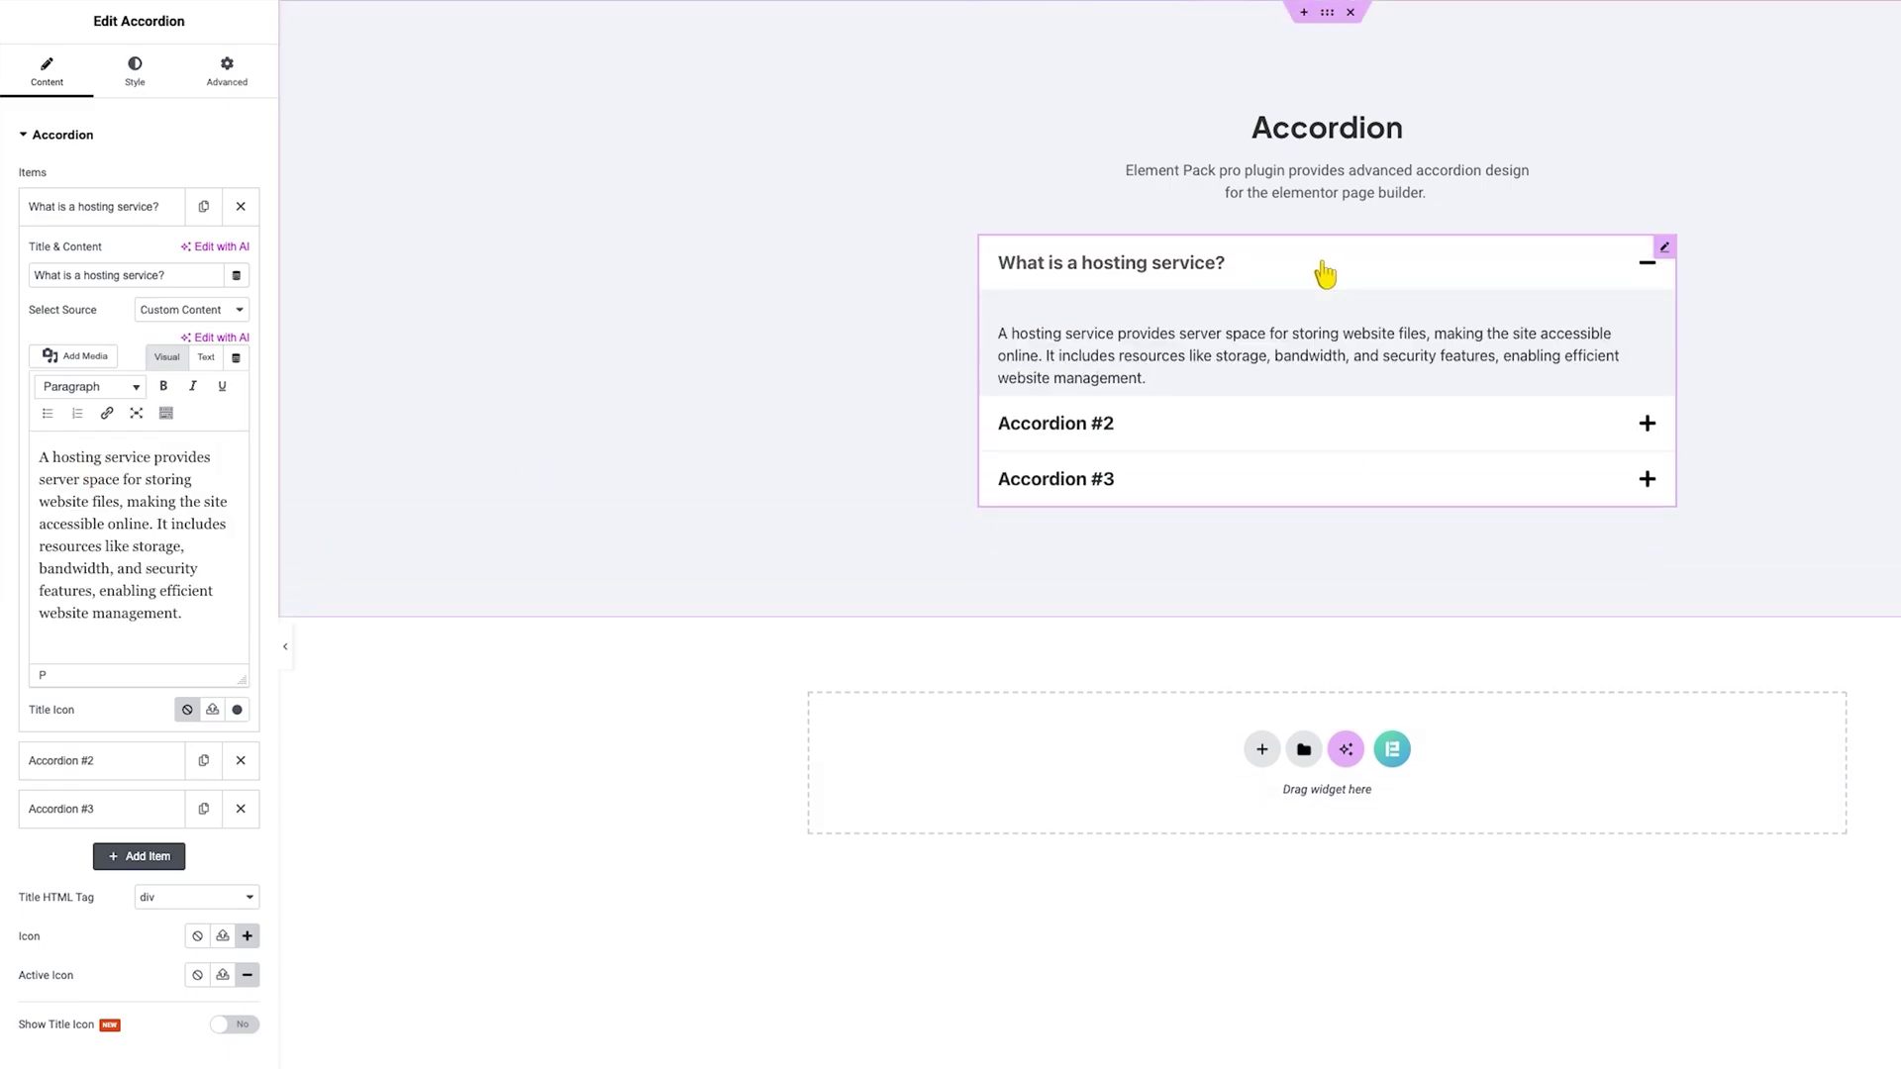
pyautogui.click(1325, 273)
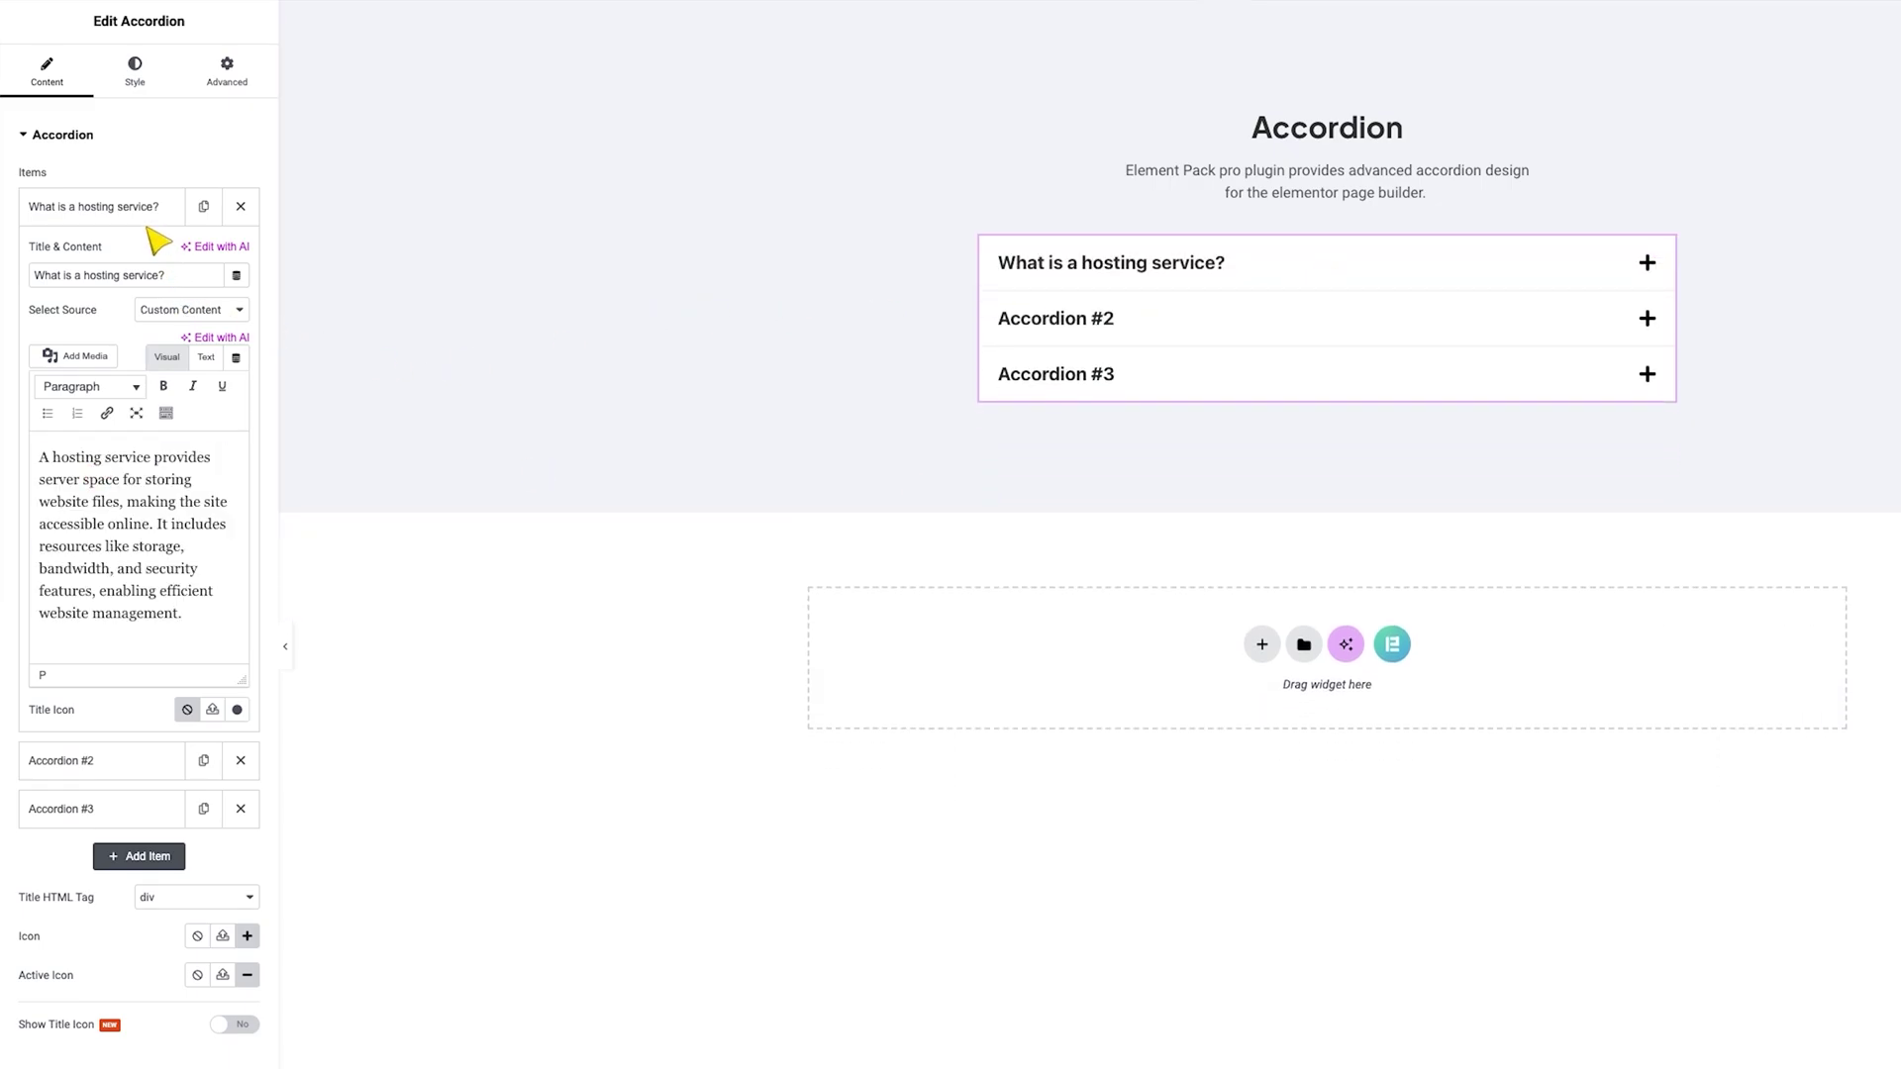
pyautogui.click(99, 210)
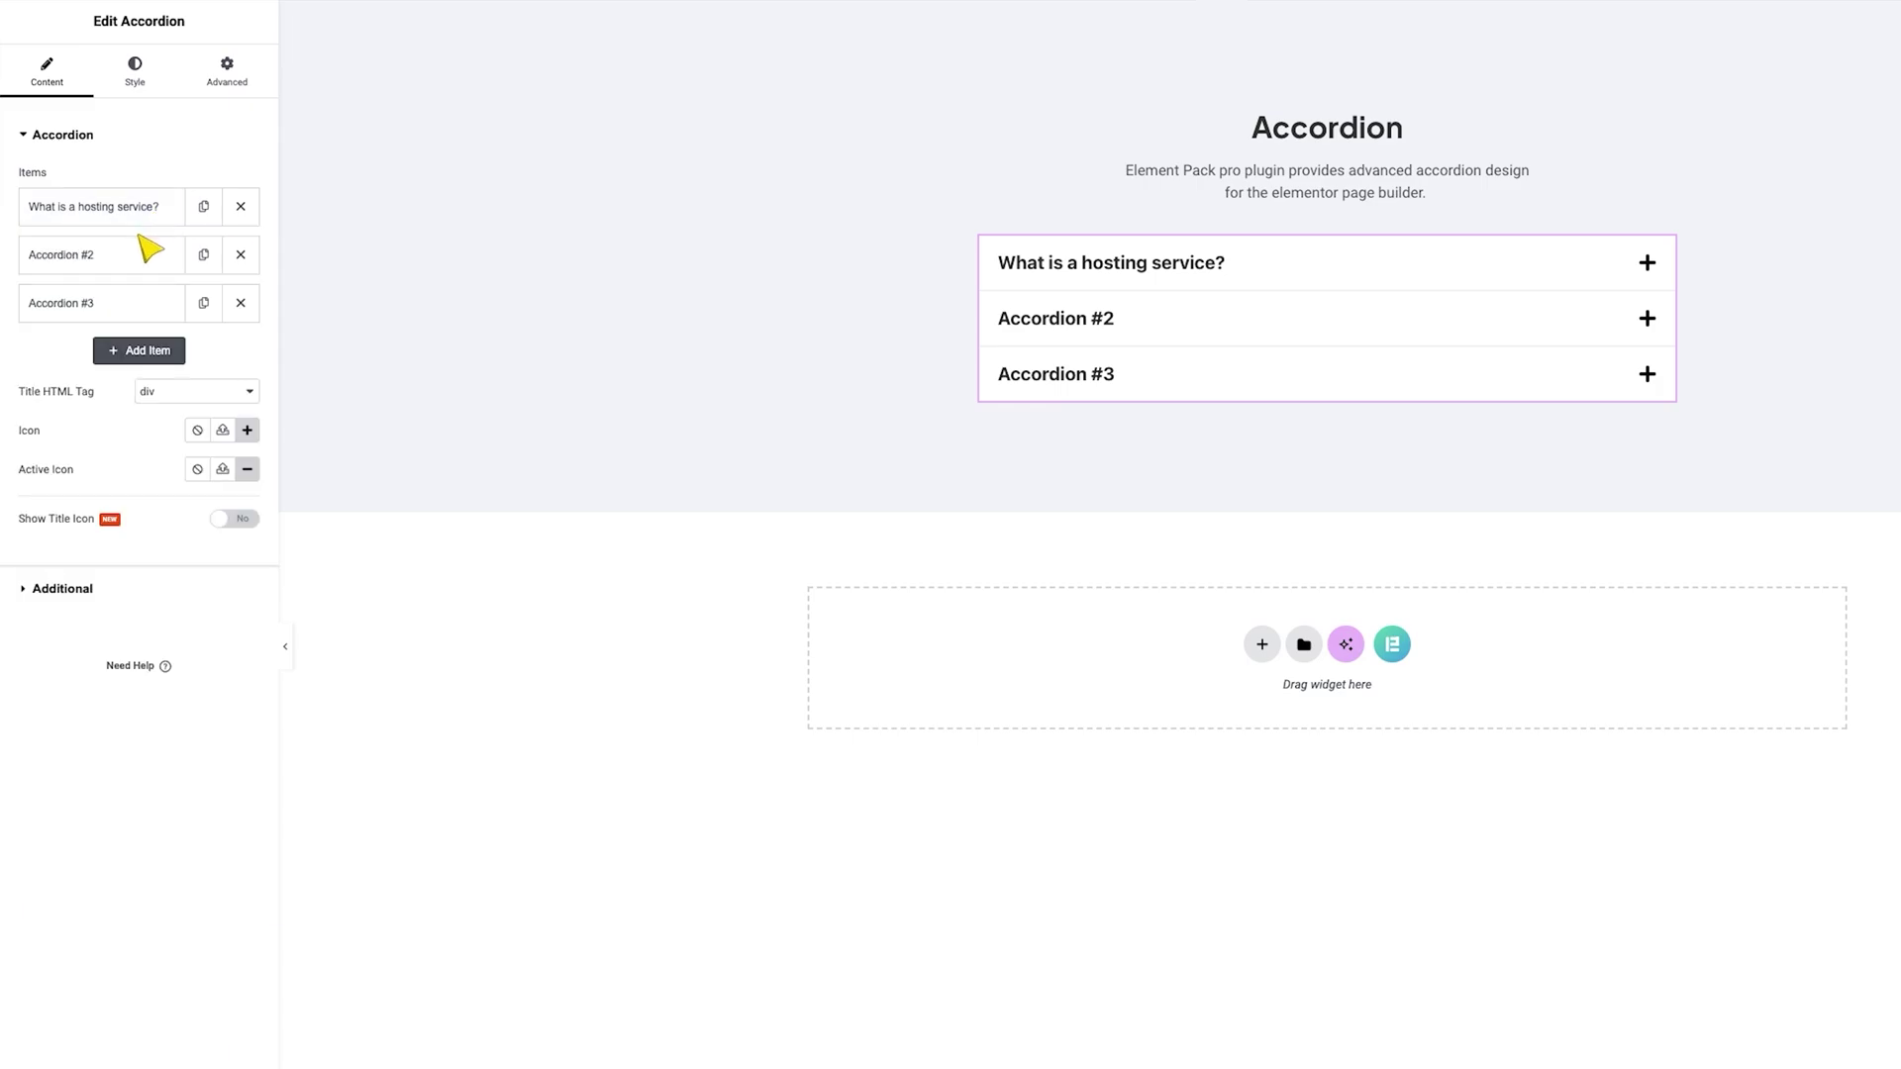
# Add three more accordion items, bringing the total to six.
pyautogui.click(168, 354)
pyautogui.click(128, 303)
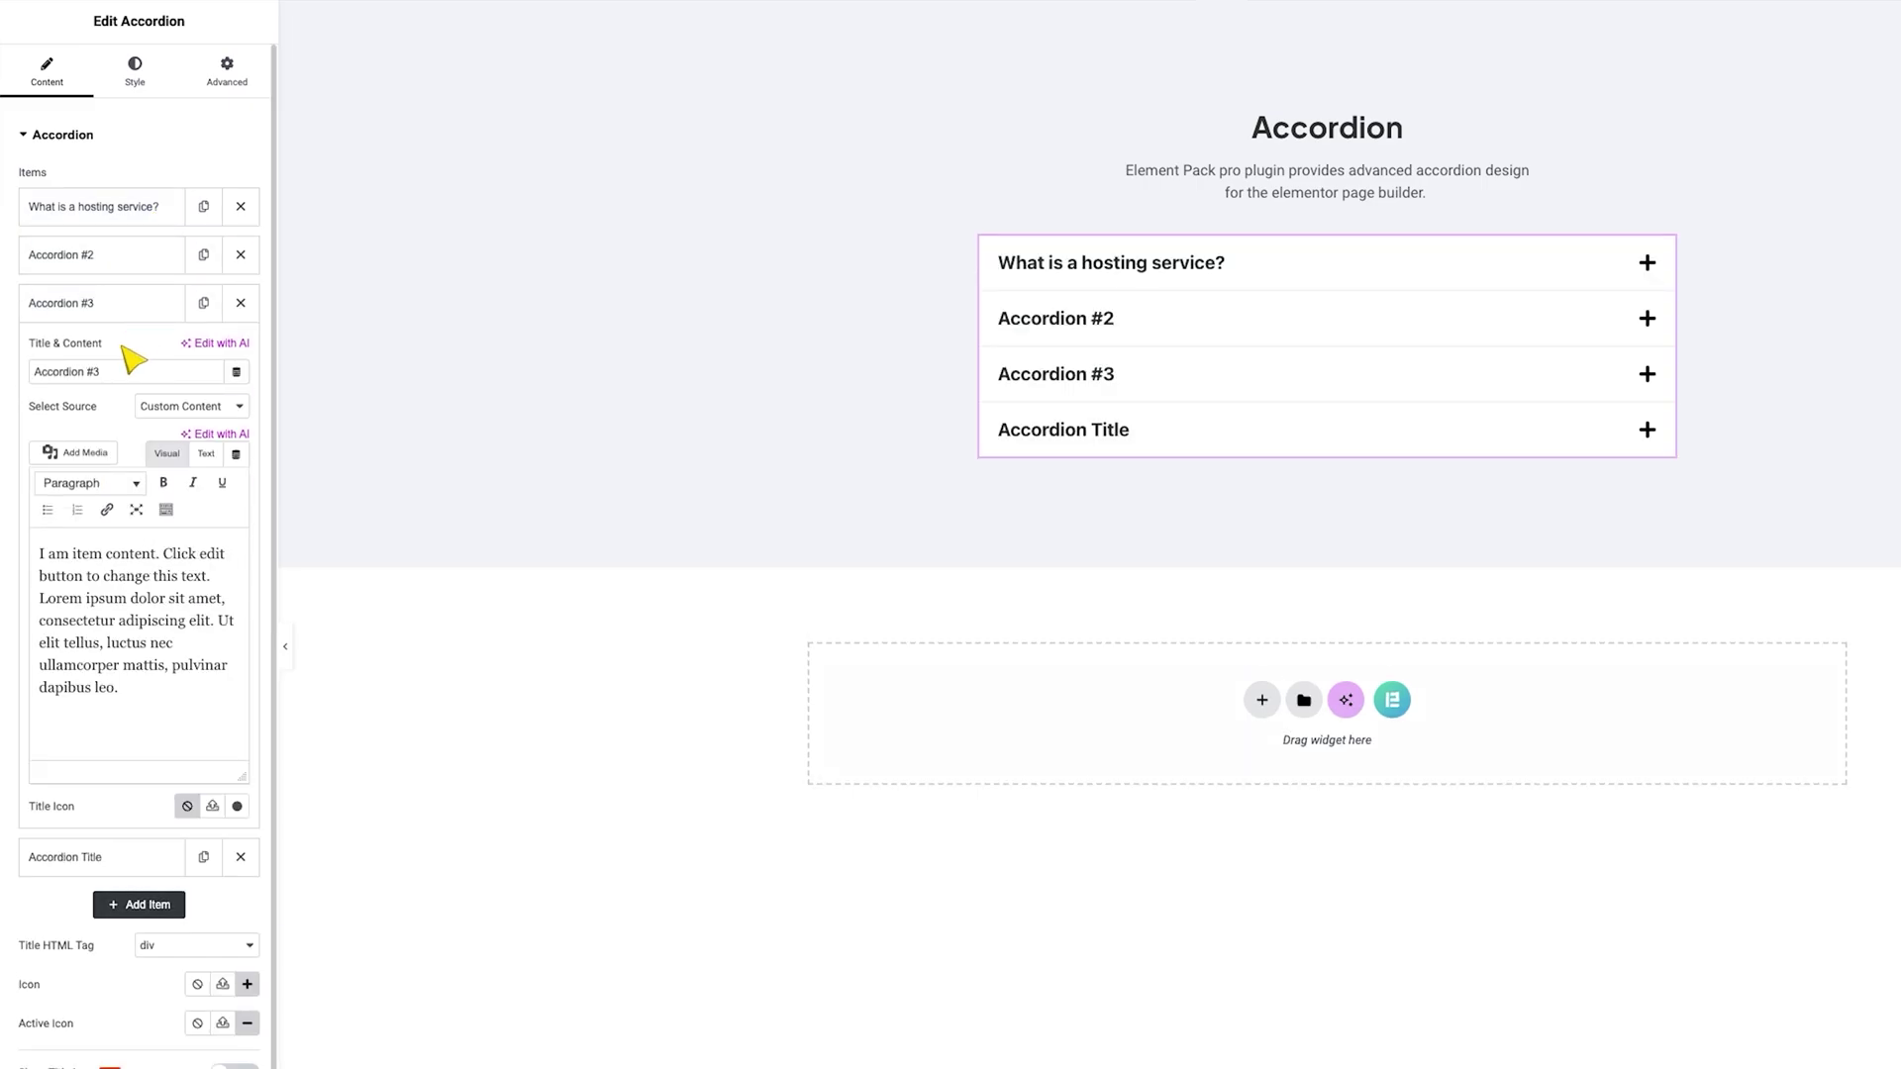
pyautogui.click(145, 313)
pyautogui.click(139, 396)
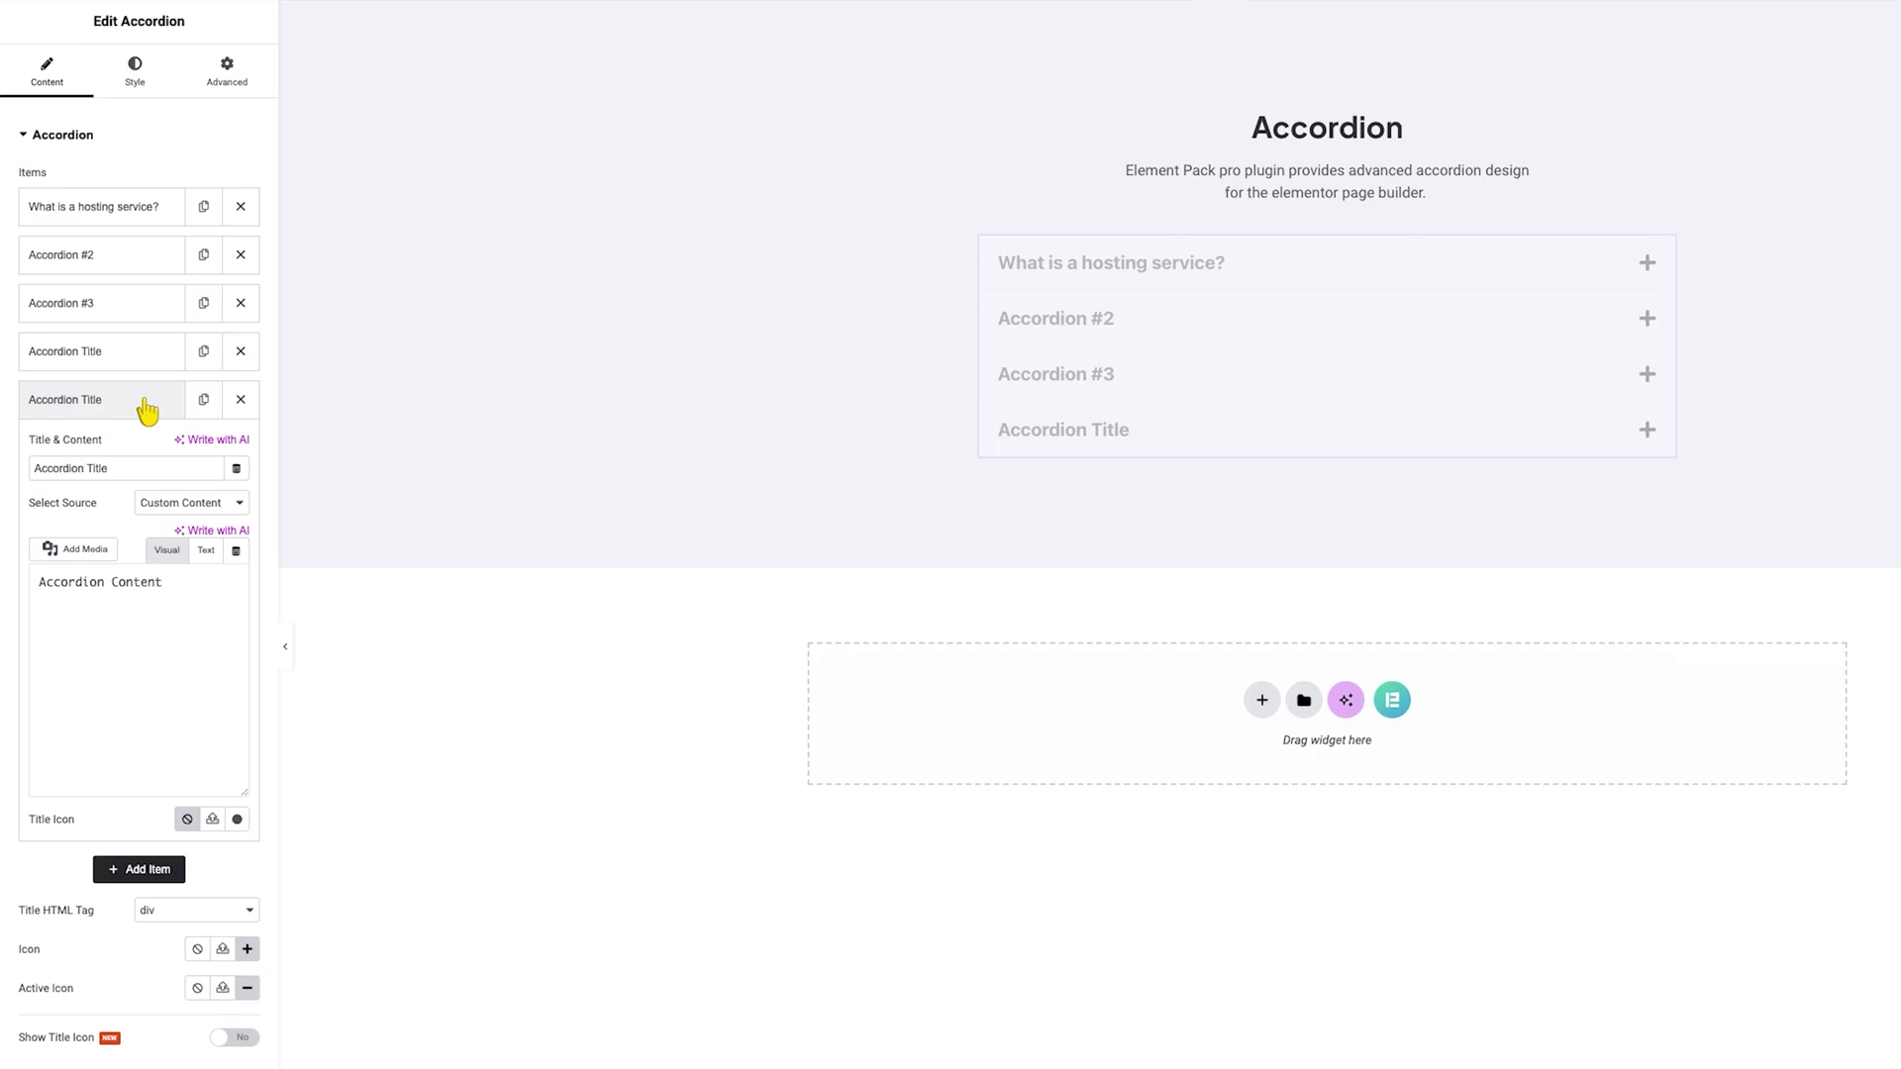
pyautogui.click(130, 398)
pyautogui.click(140, 443)
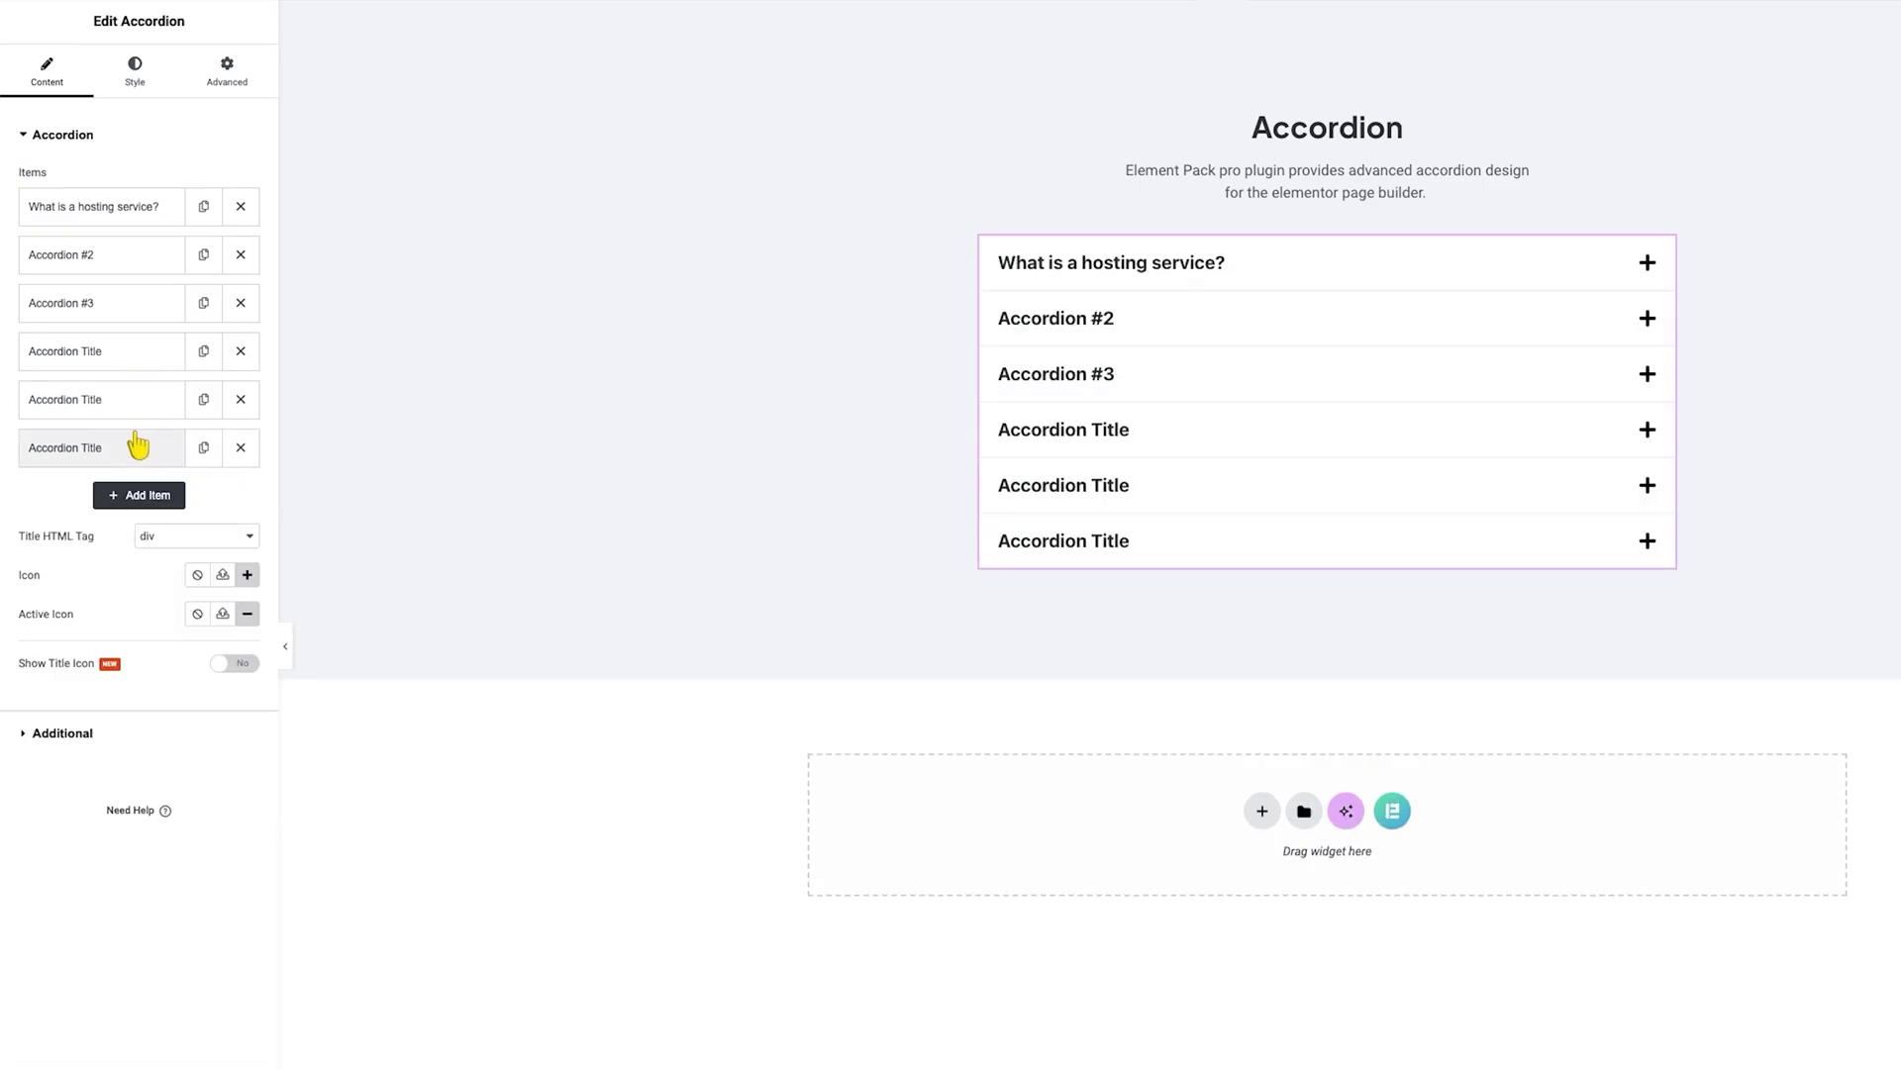
# Give the second item the hosting cost question as its title and the matching answer text.
pyautogui.click(138, 257)
pyautogui.tripleClick(127, 323)
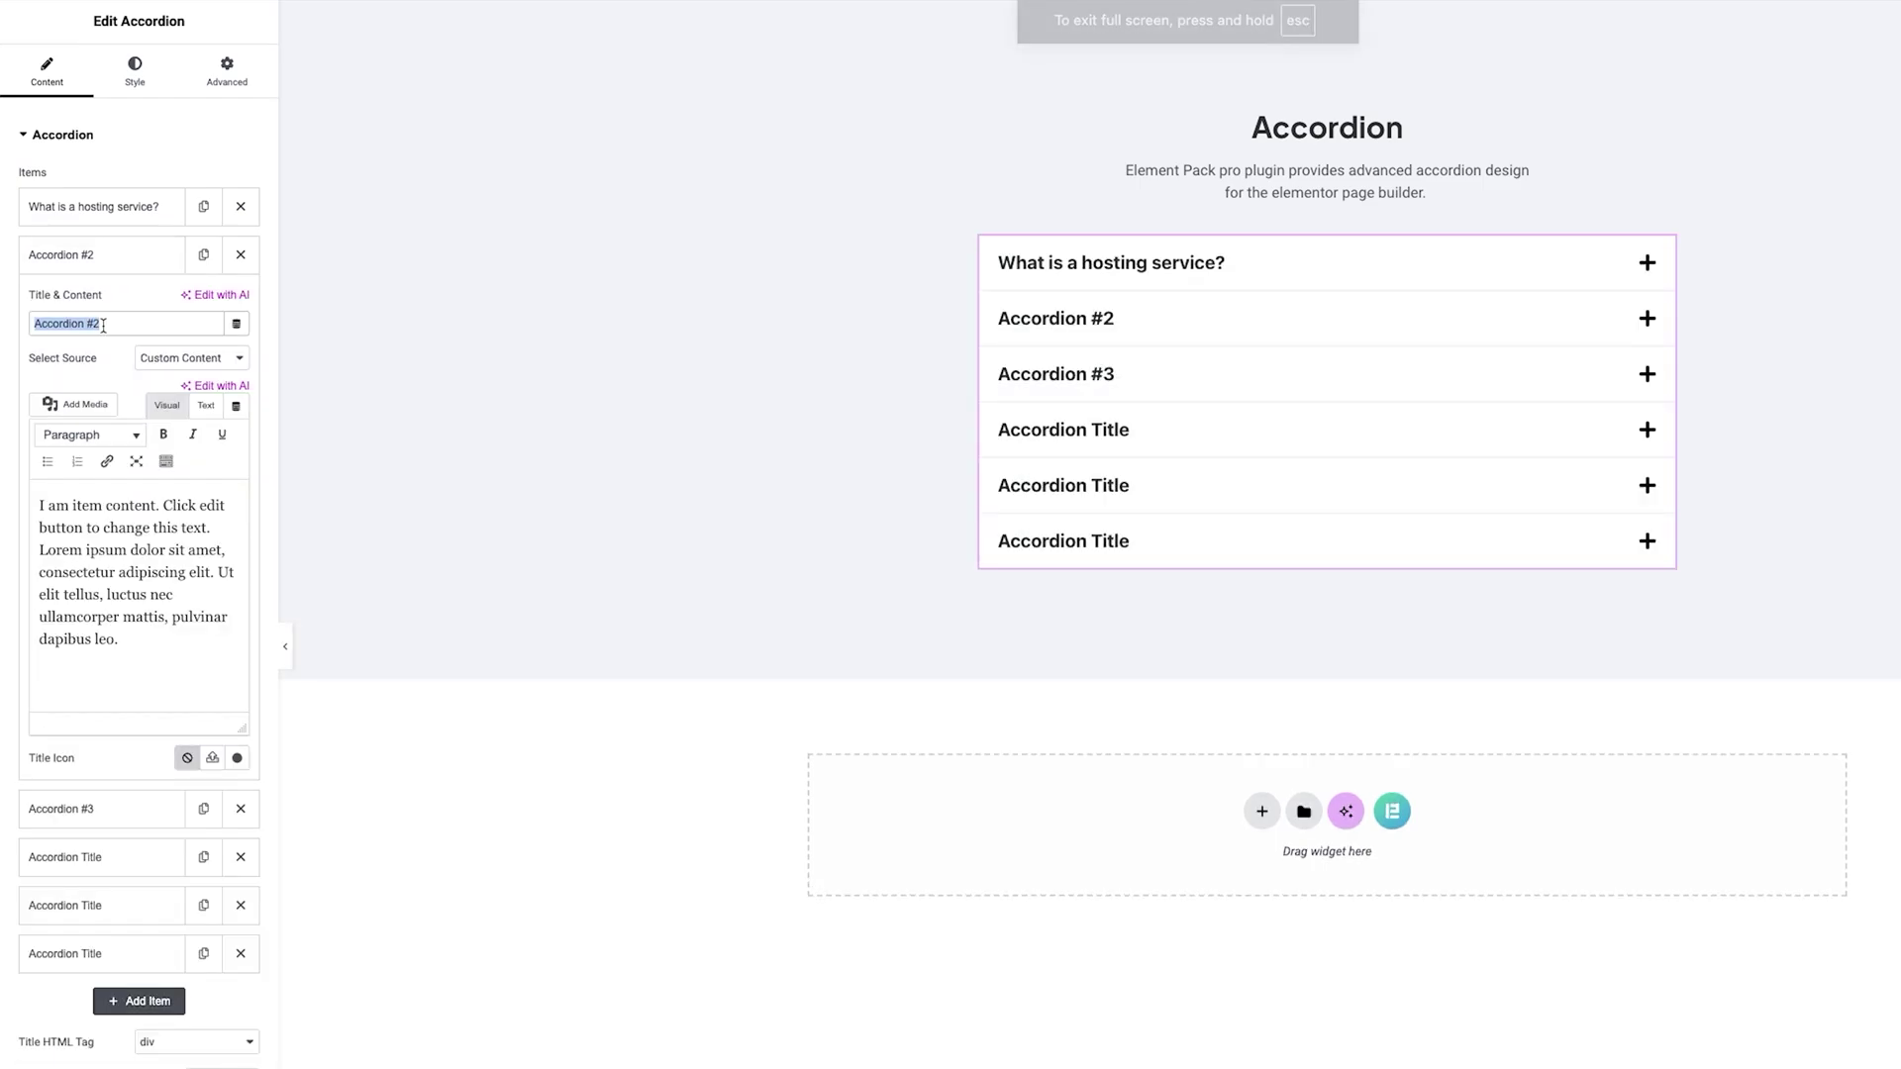
pyautogui.write('How much does hosting cost?')
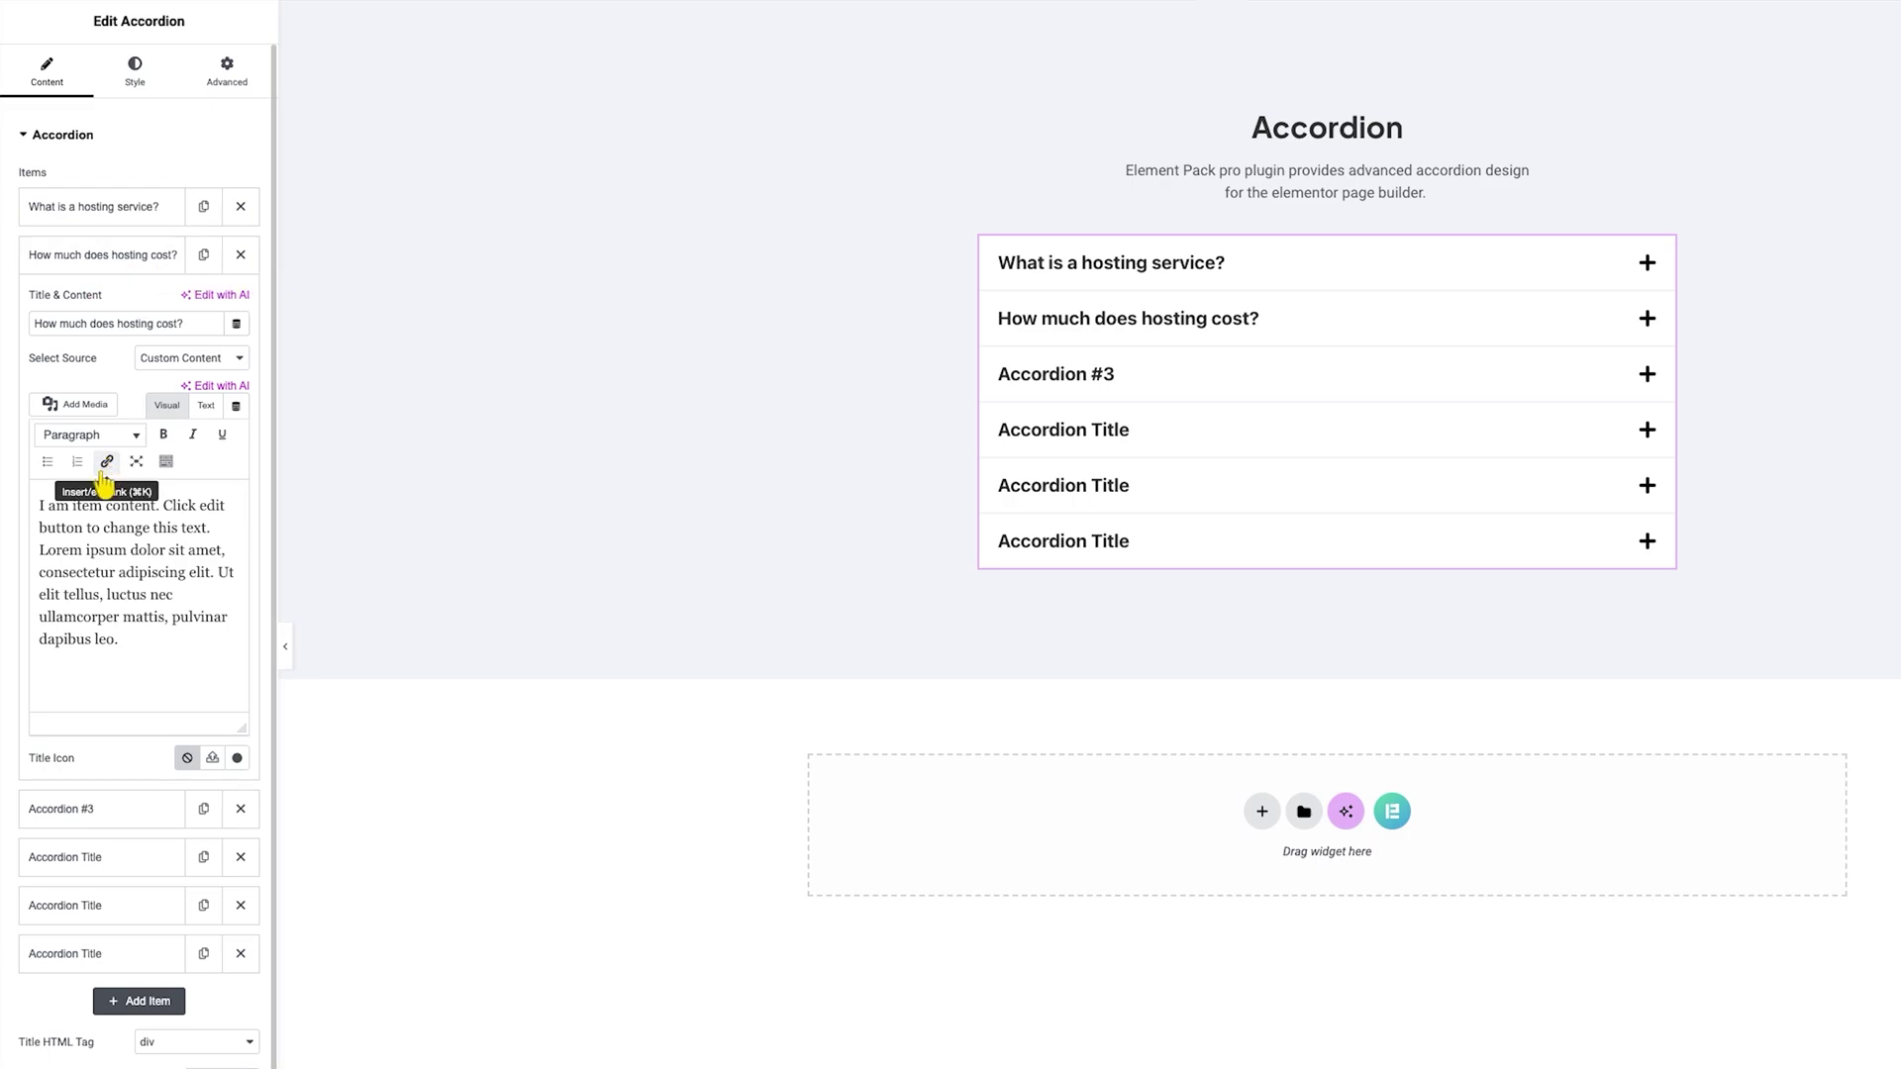
pyautogui.tripleClick(74, 517)
pyautogui.write('Hosting costs vary: shared hosting starts at $2–$10/month, VPS at $20–$100/month, dedicated hosting at $80–$300/month, while cloud hosting typically begins around $5/month.')
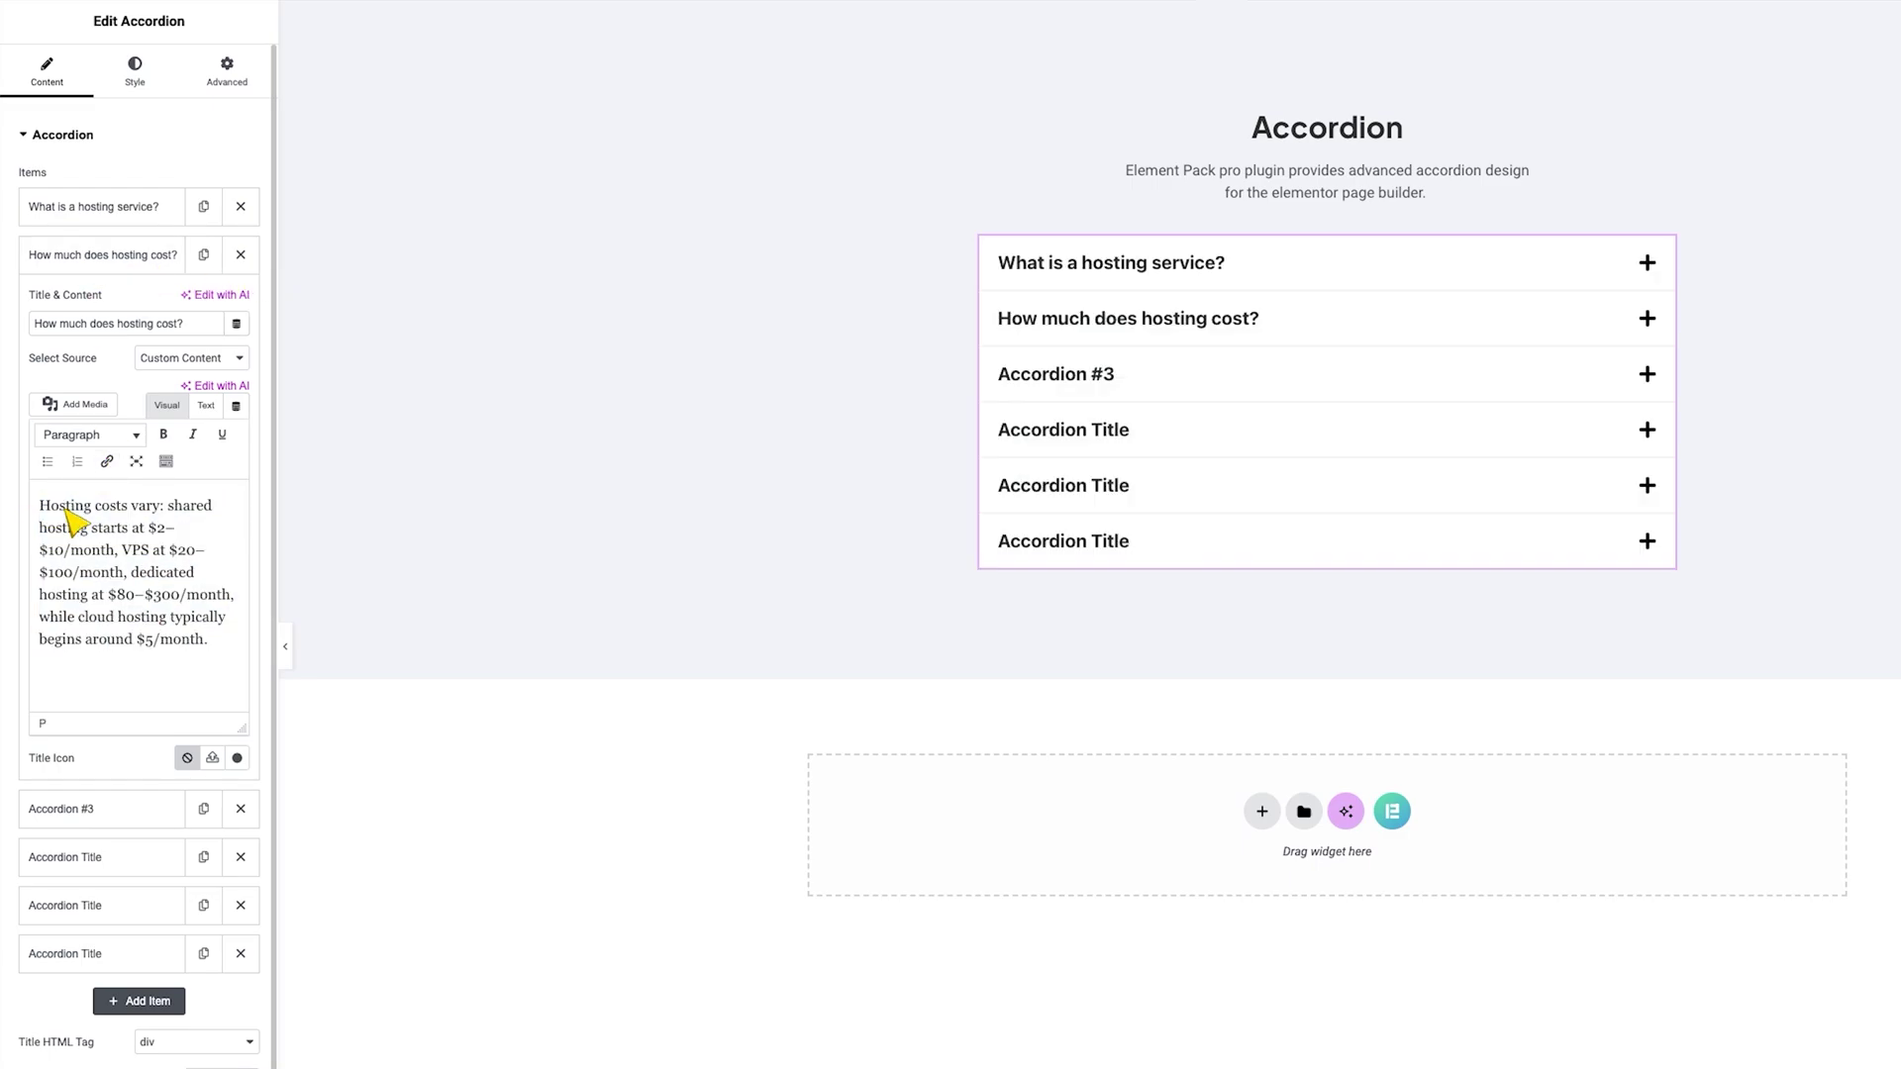
pyautogui.click(119, 262)
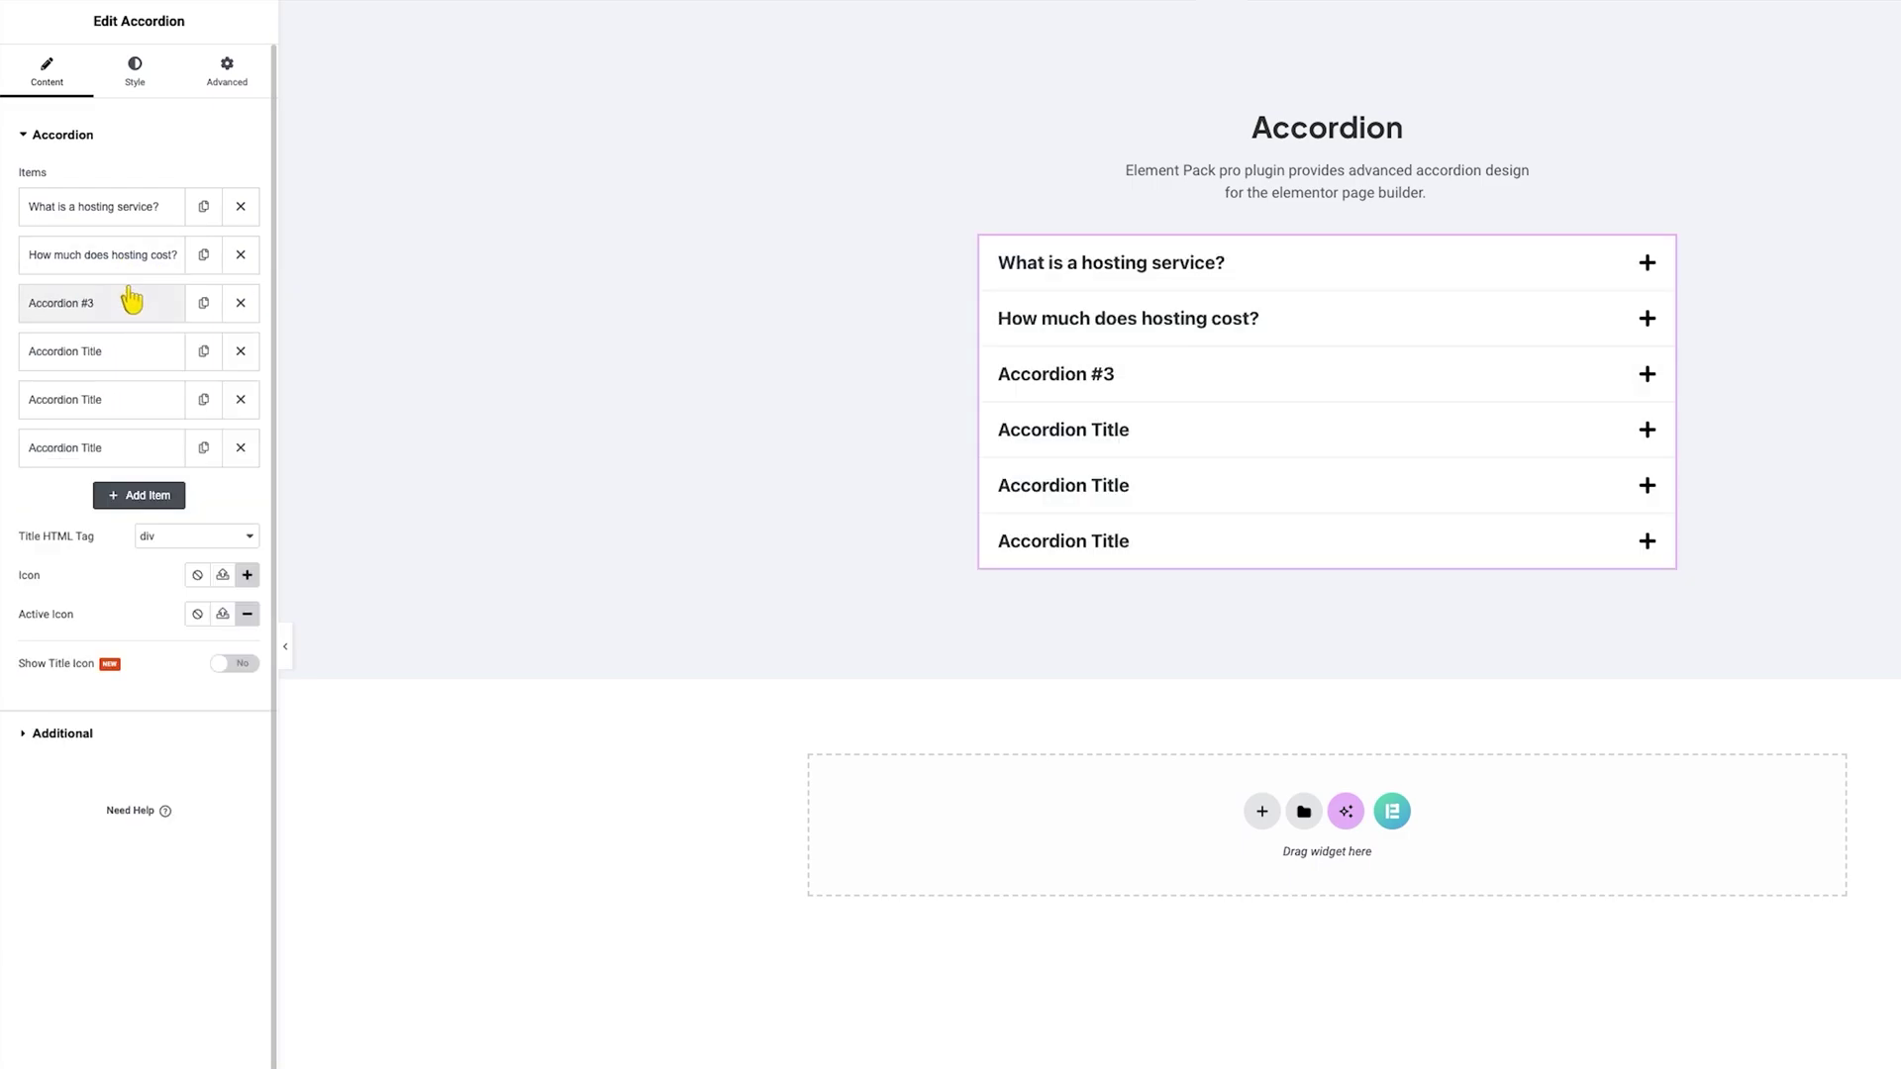
pyautogui.click(128, 302)
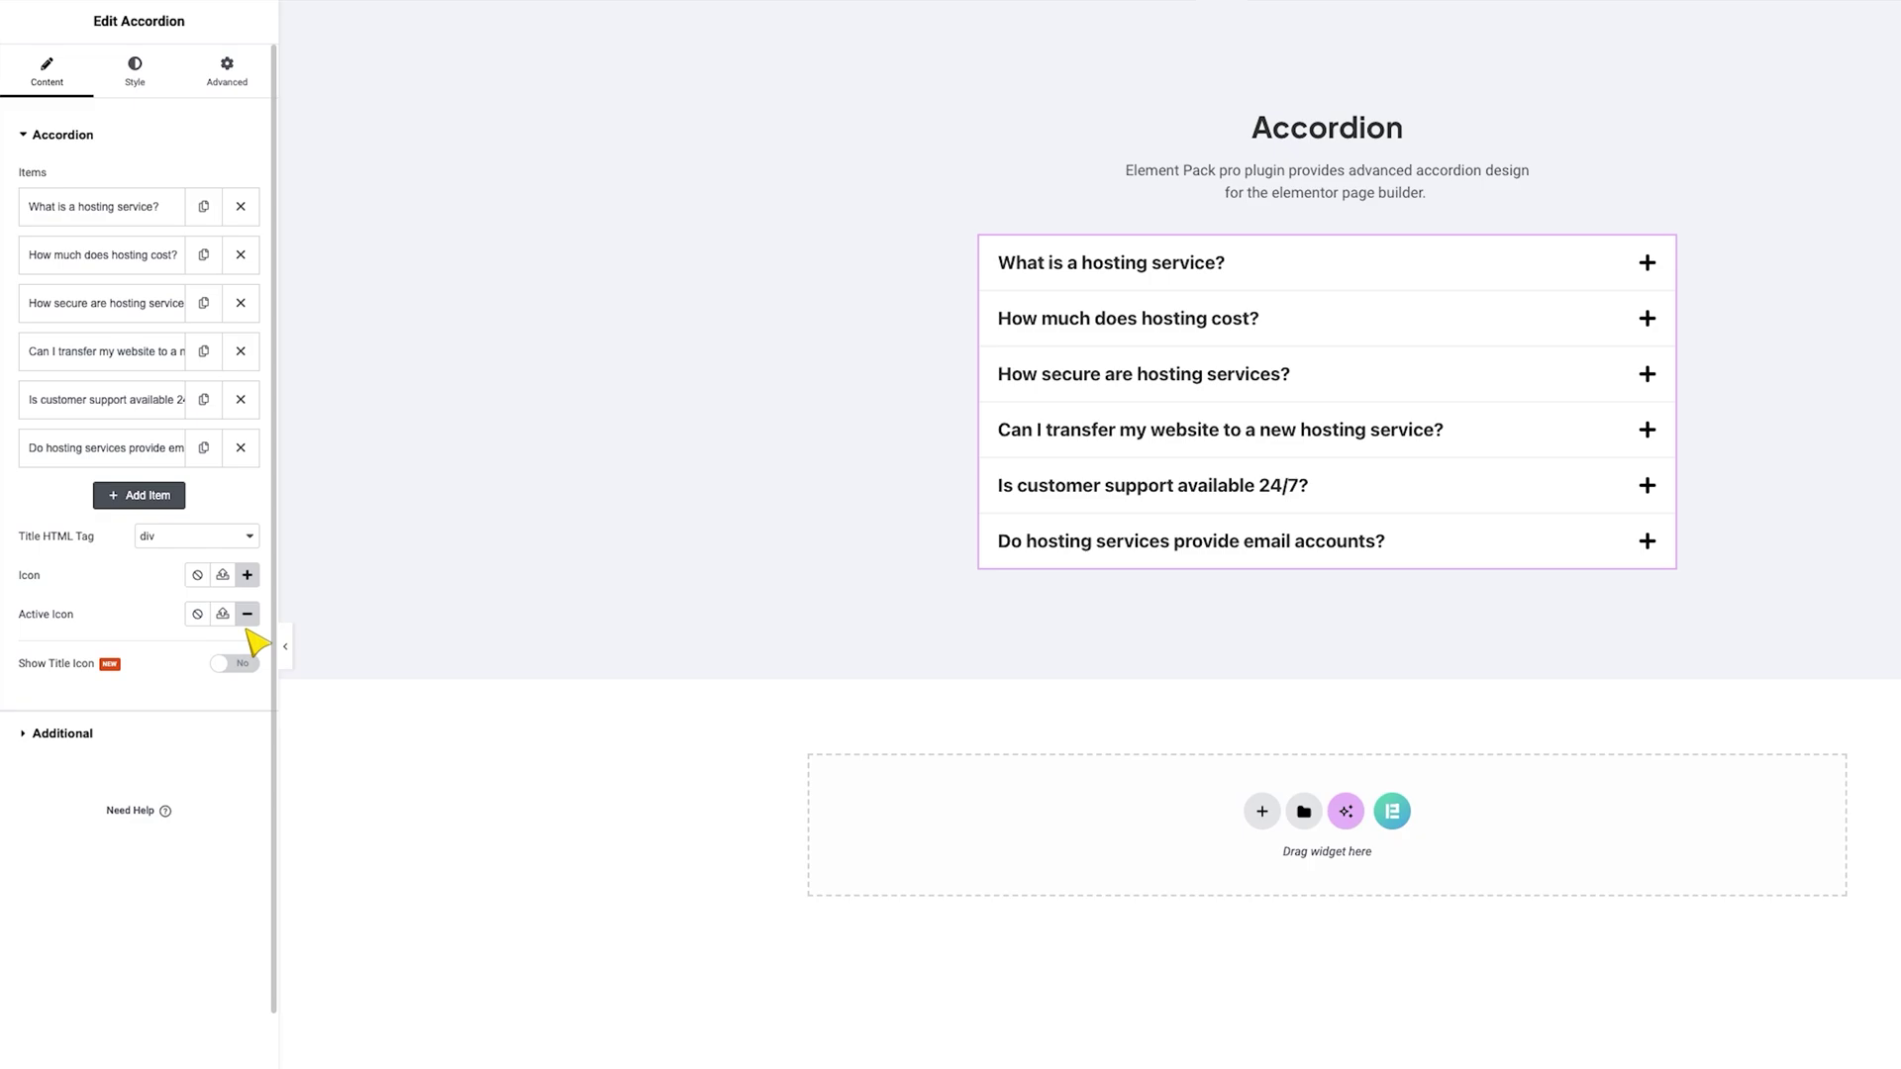
# Give the first question a check-circle title icon, then switch title icons off.
pyautogui.click(241, 664)
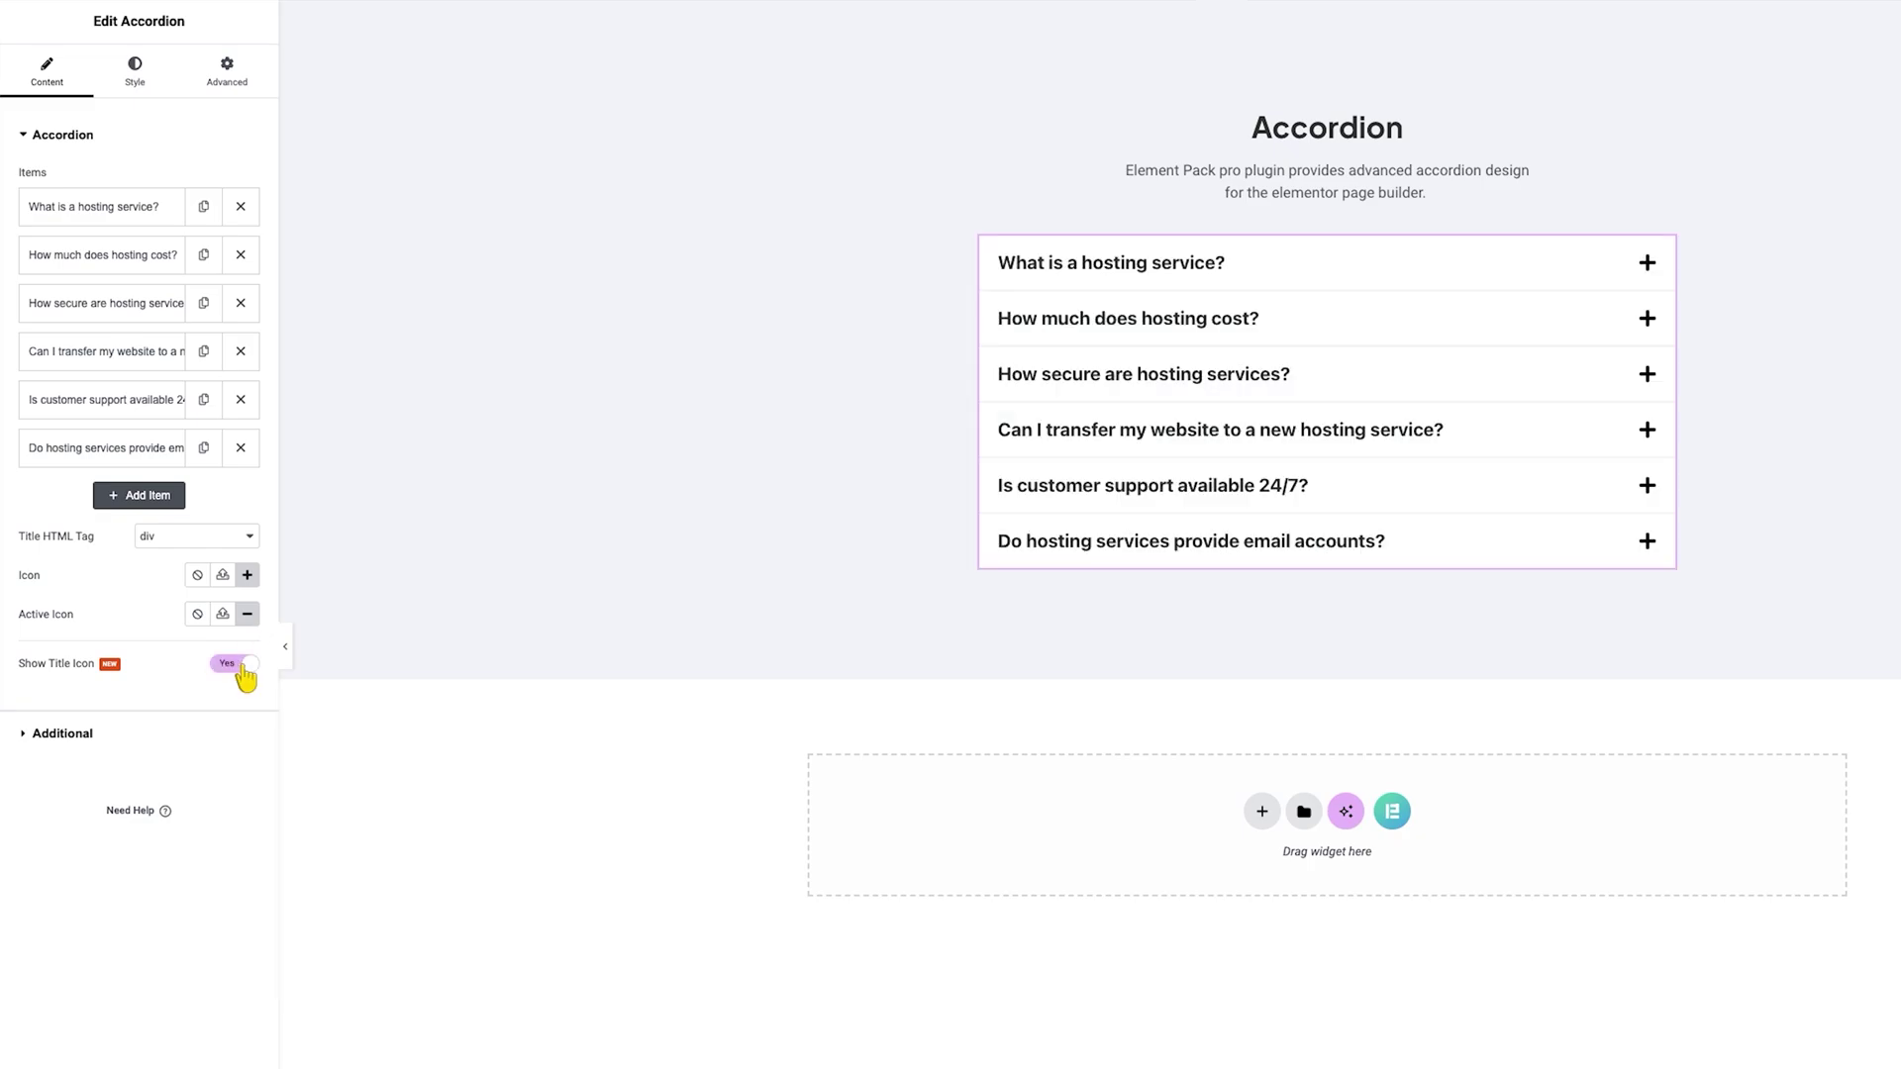
pyautogui.click(149, 206)
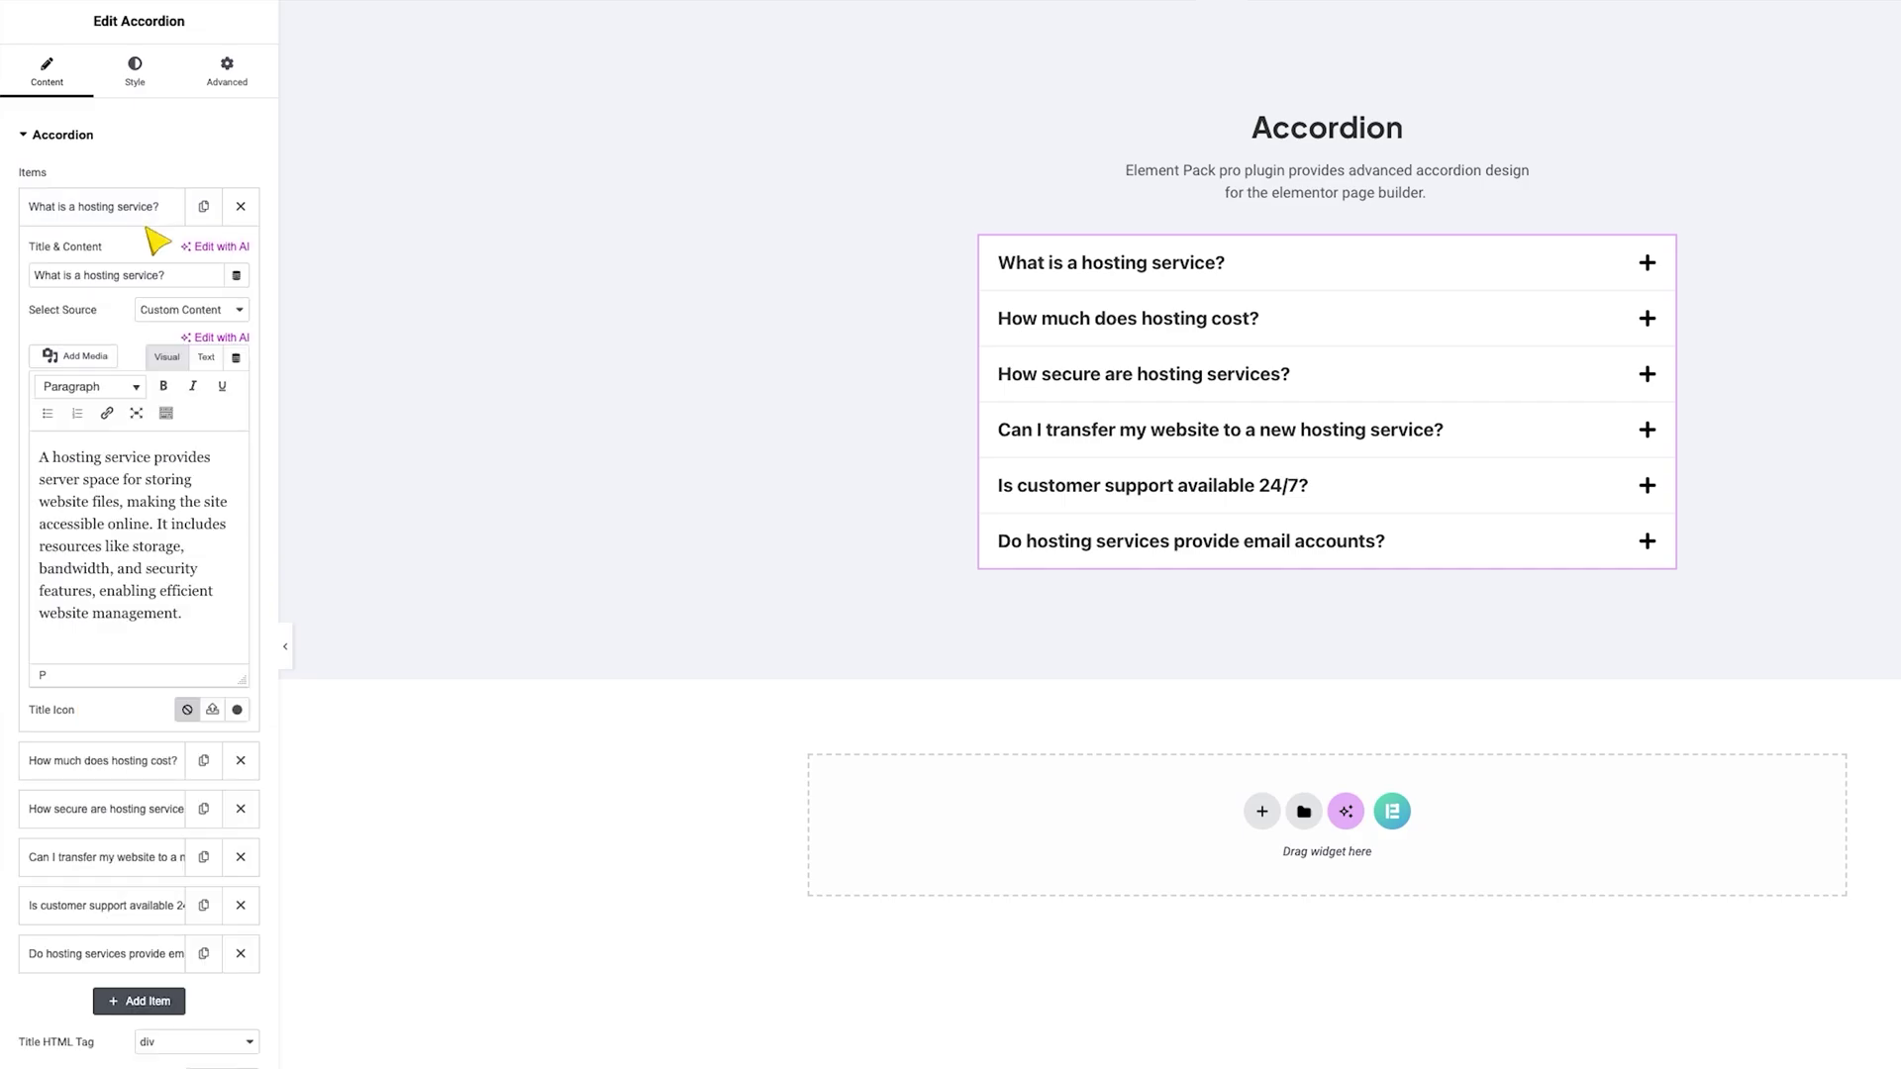
pyautogui.click(237, 710)
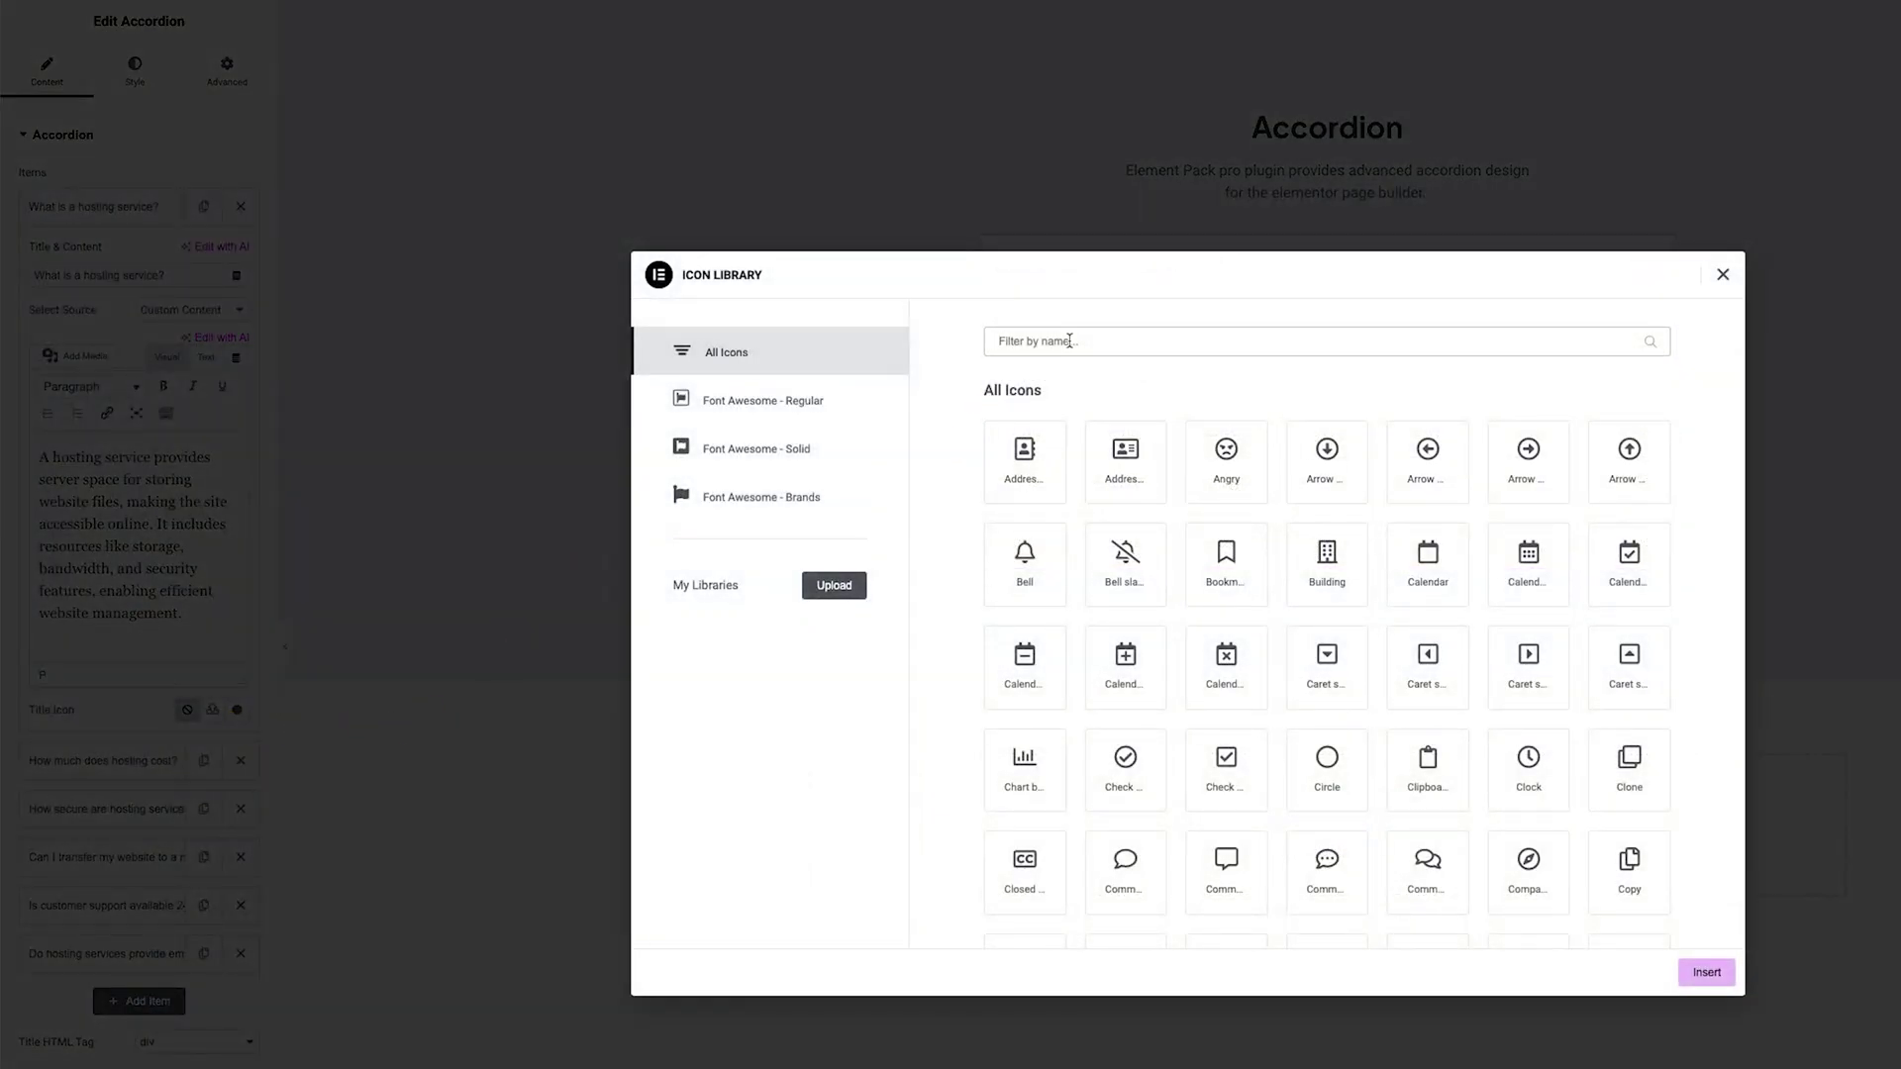
pyautogui.write('chec')
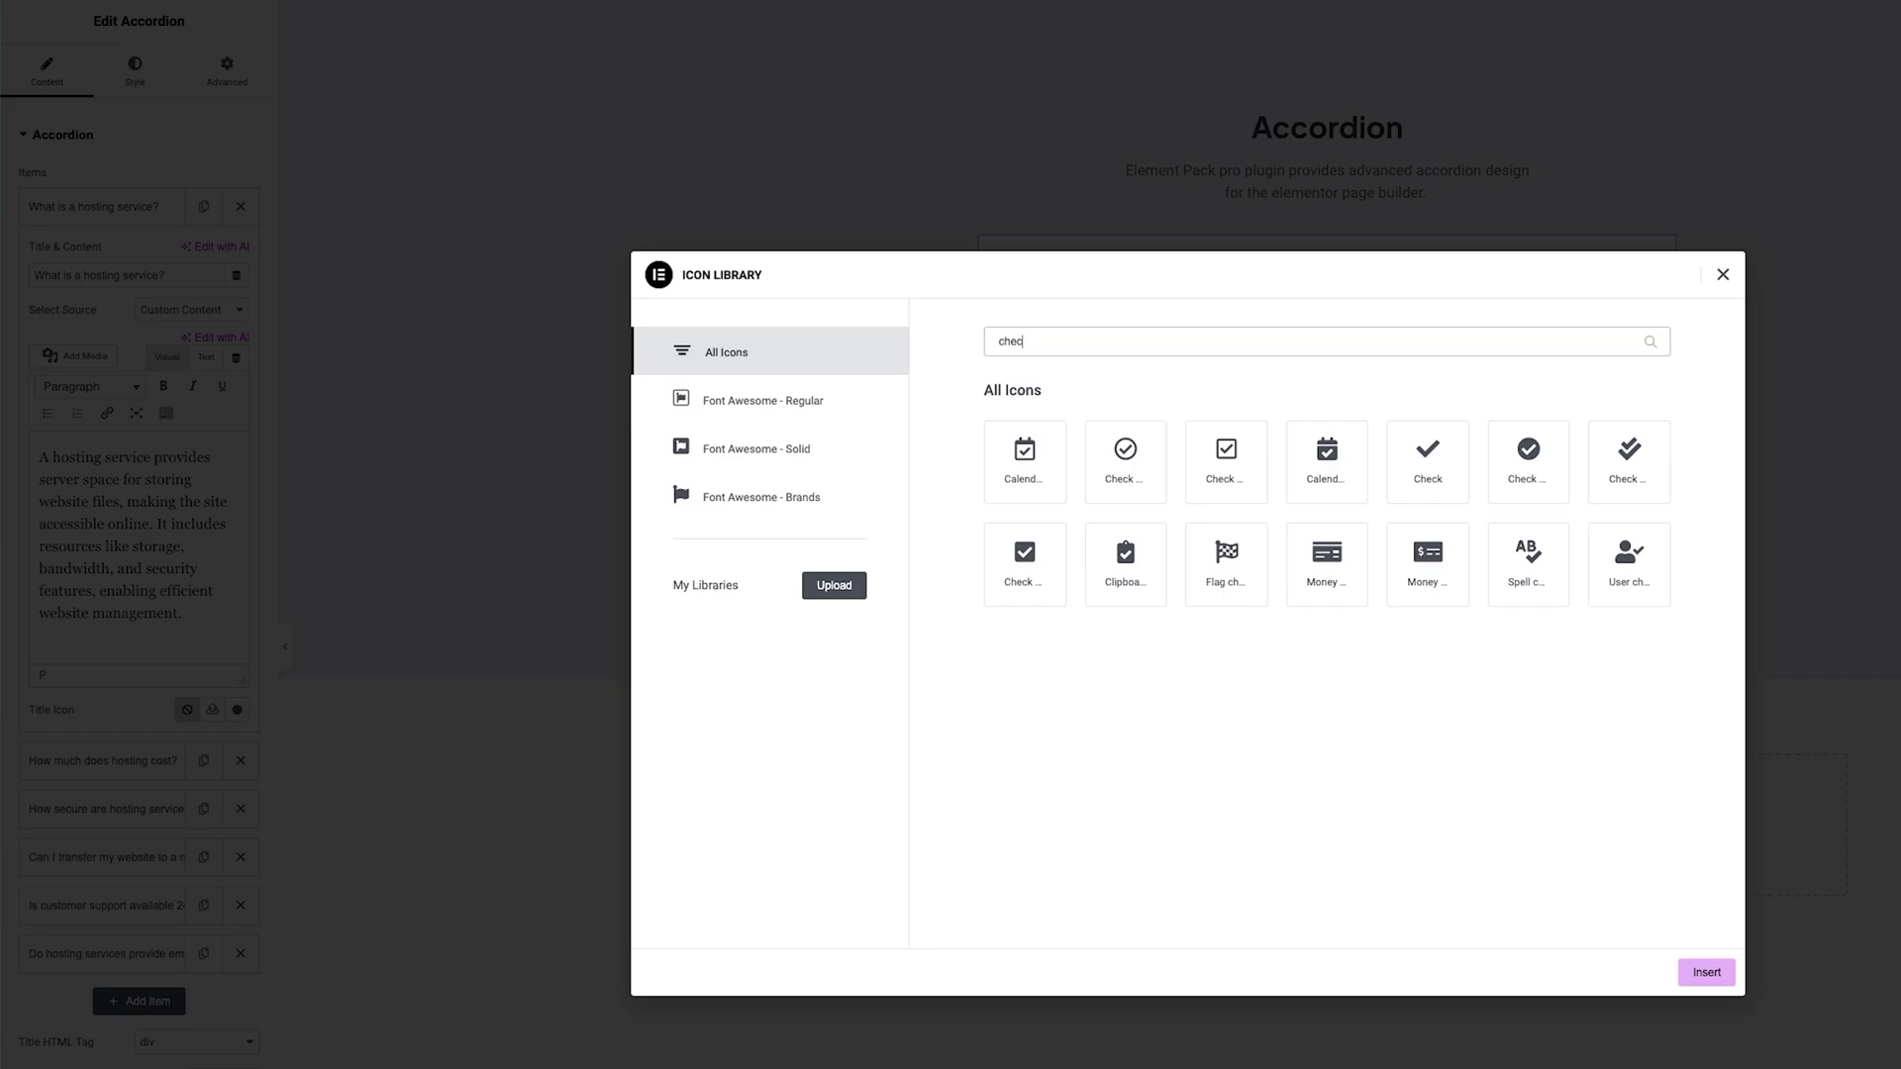
pyautogui.click(1545, 465)
pyautogui.click(1706, 972)
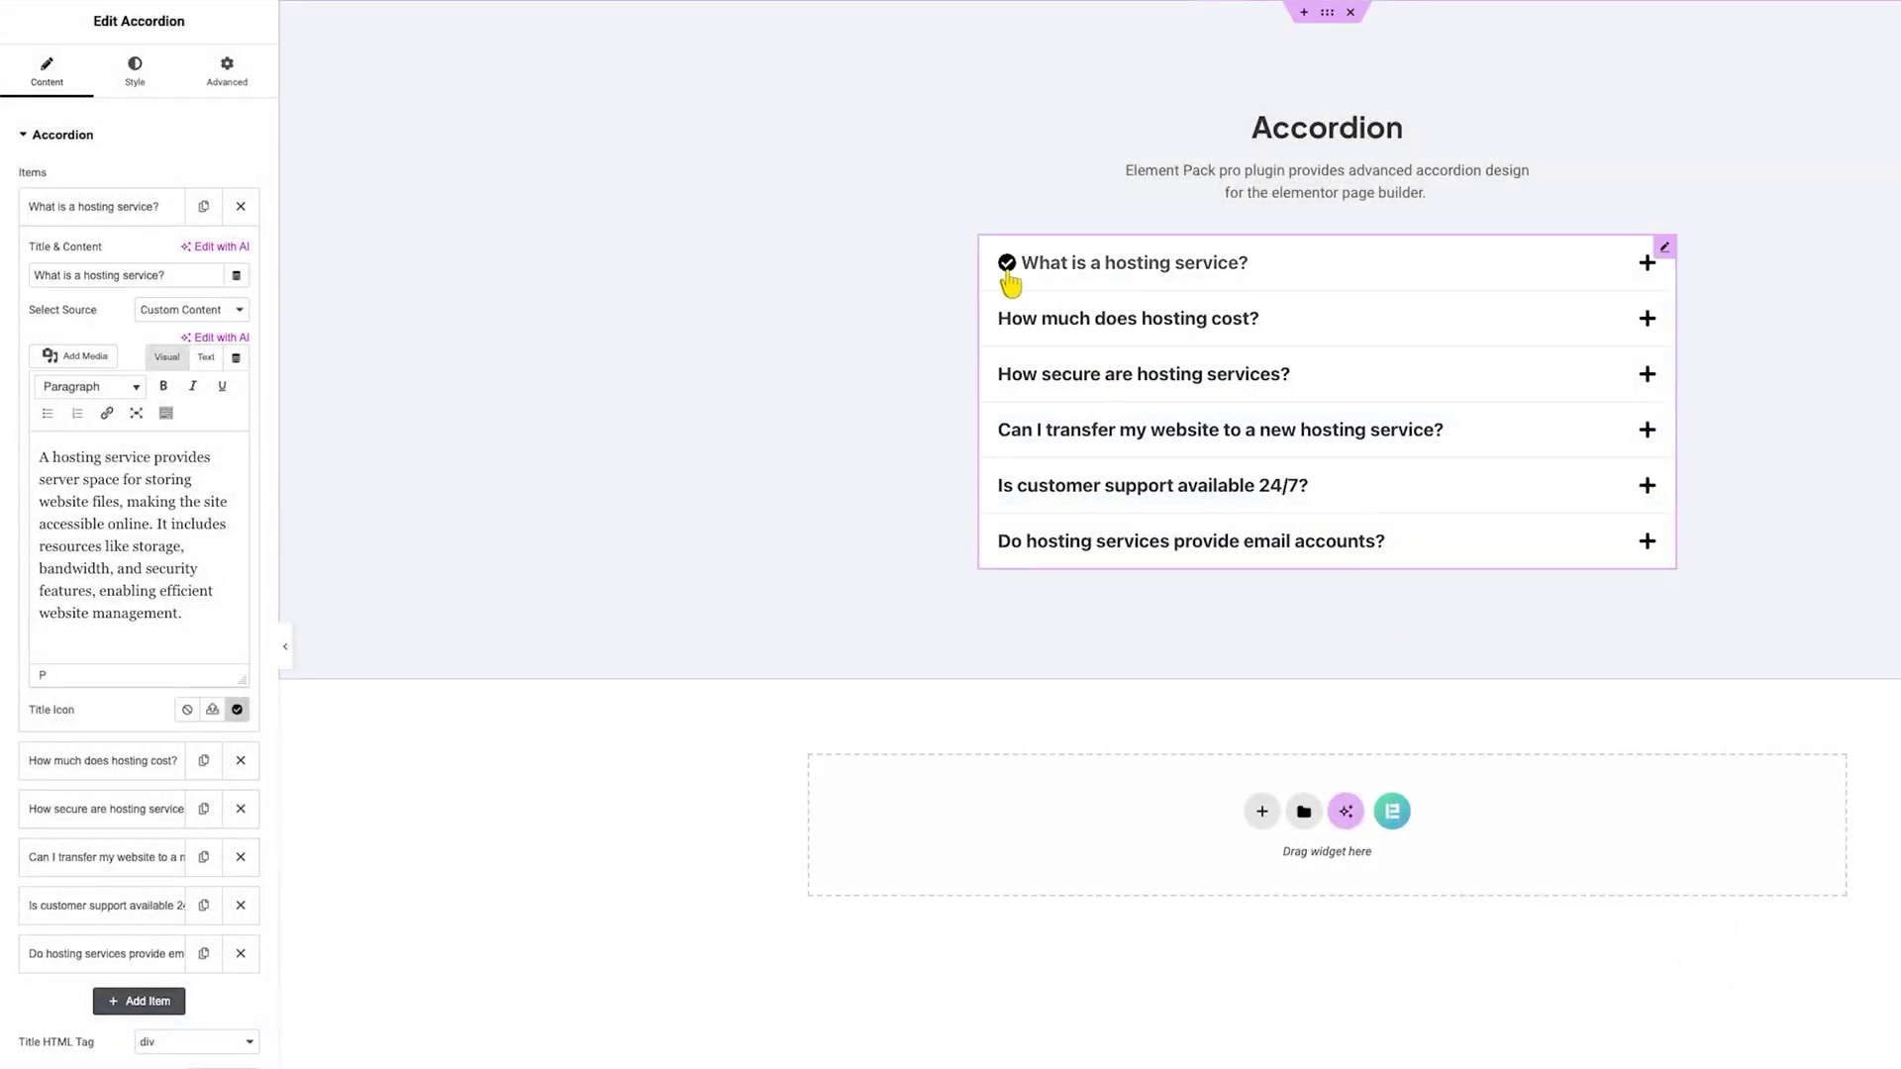
pyautogui.click(114, 208)
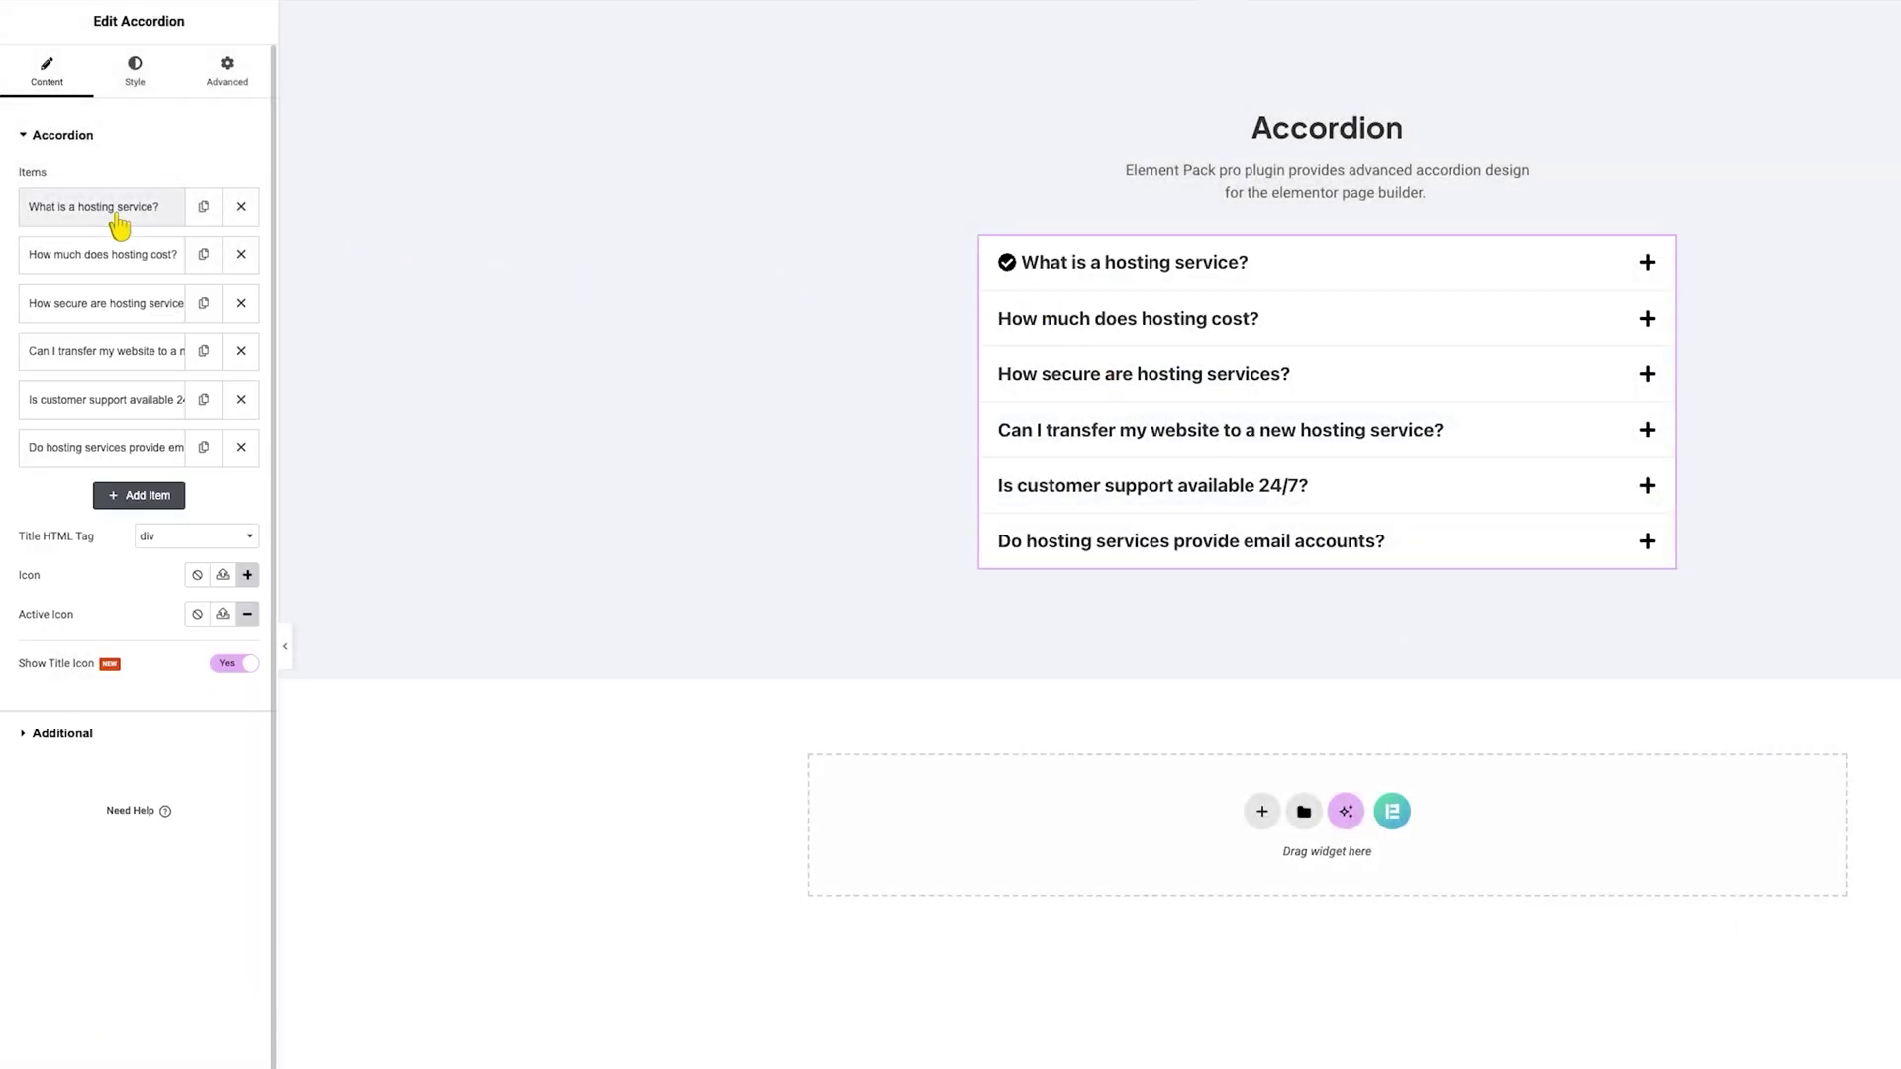
pyautogui.click(238, 664)
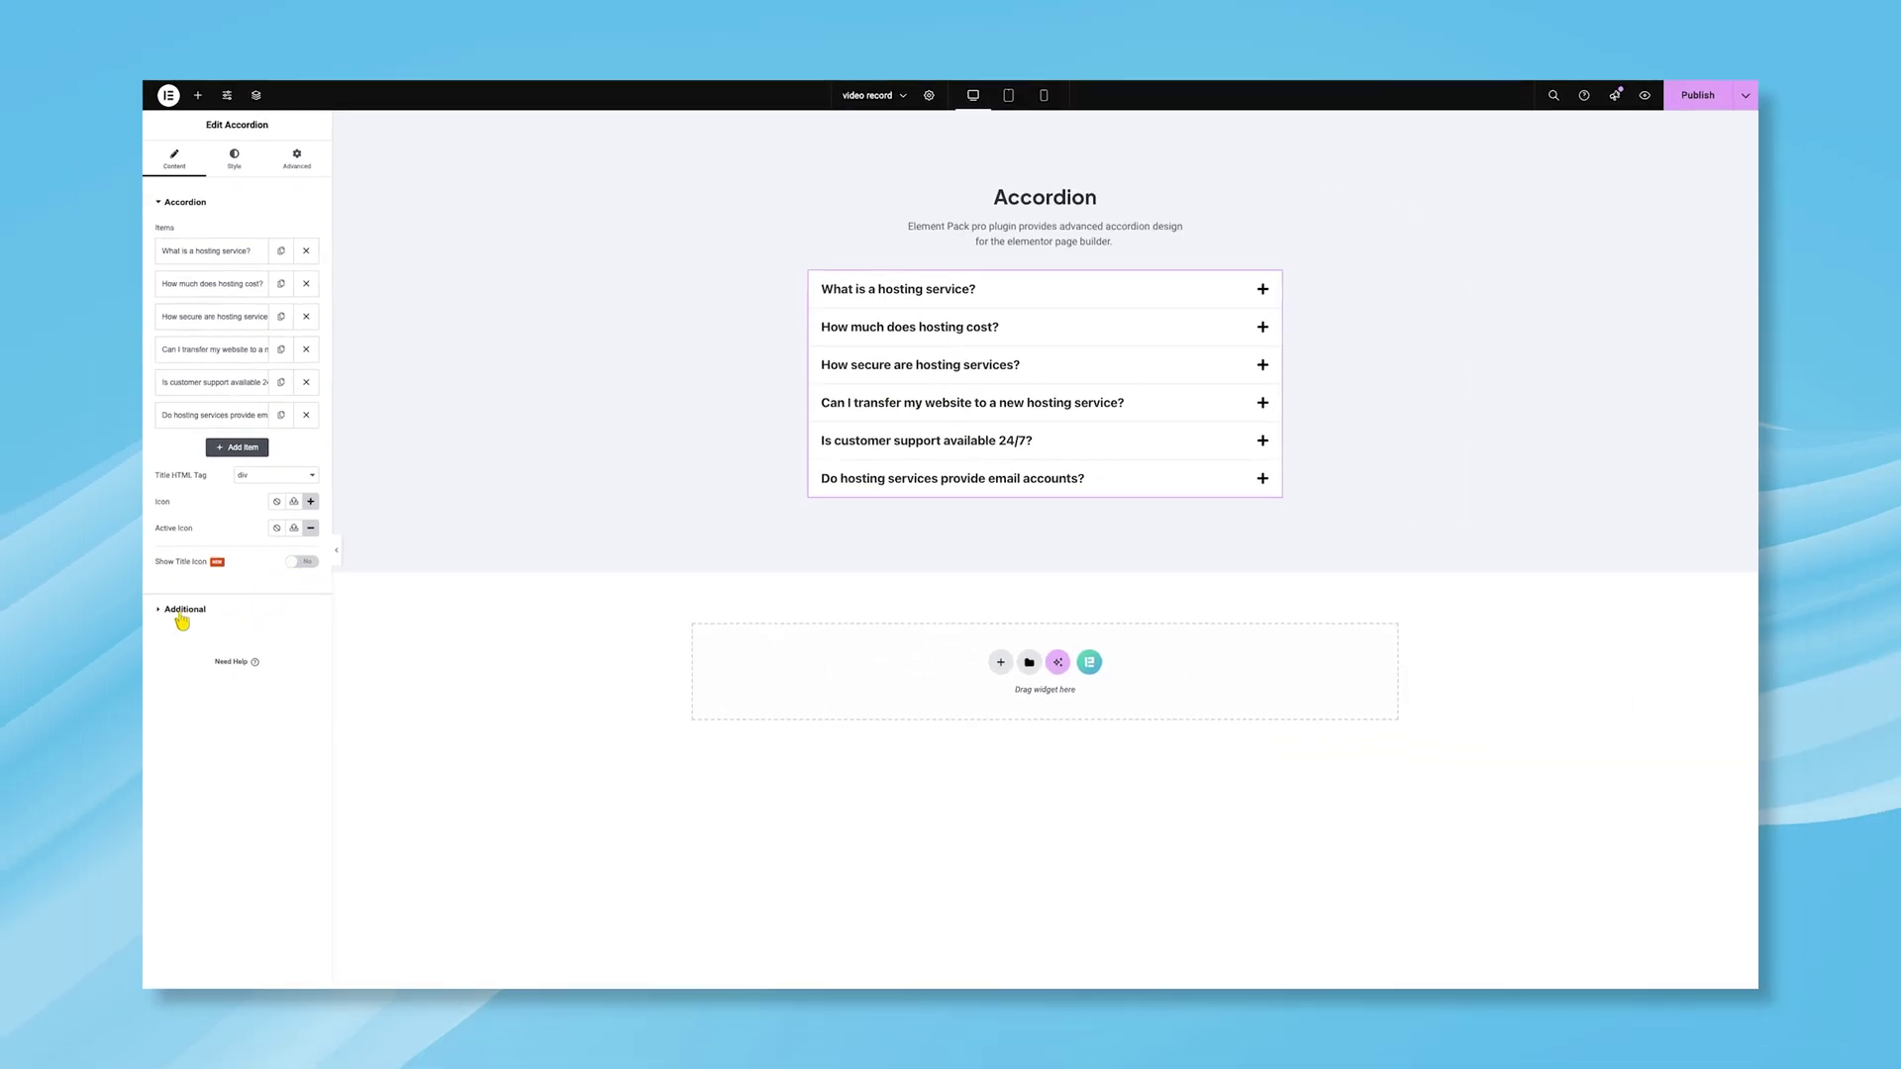
# In the Additional settings, test Active Item No values 1 and 2, then clear the field.
pyautogui.click(184, 610)
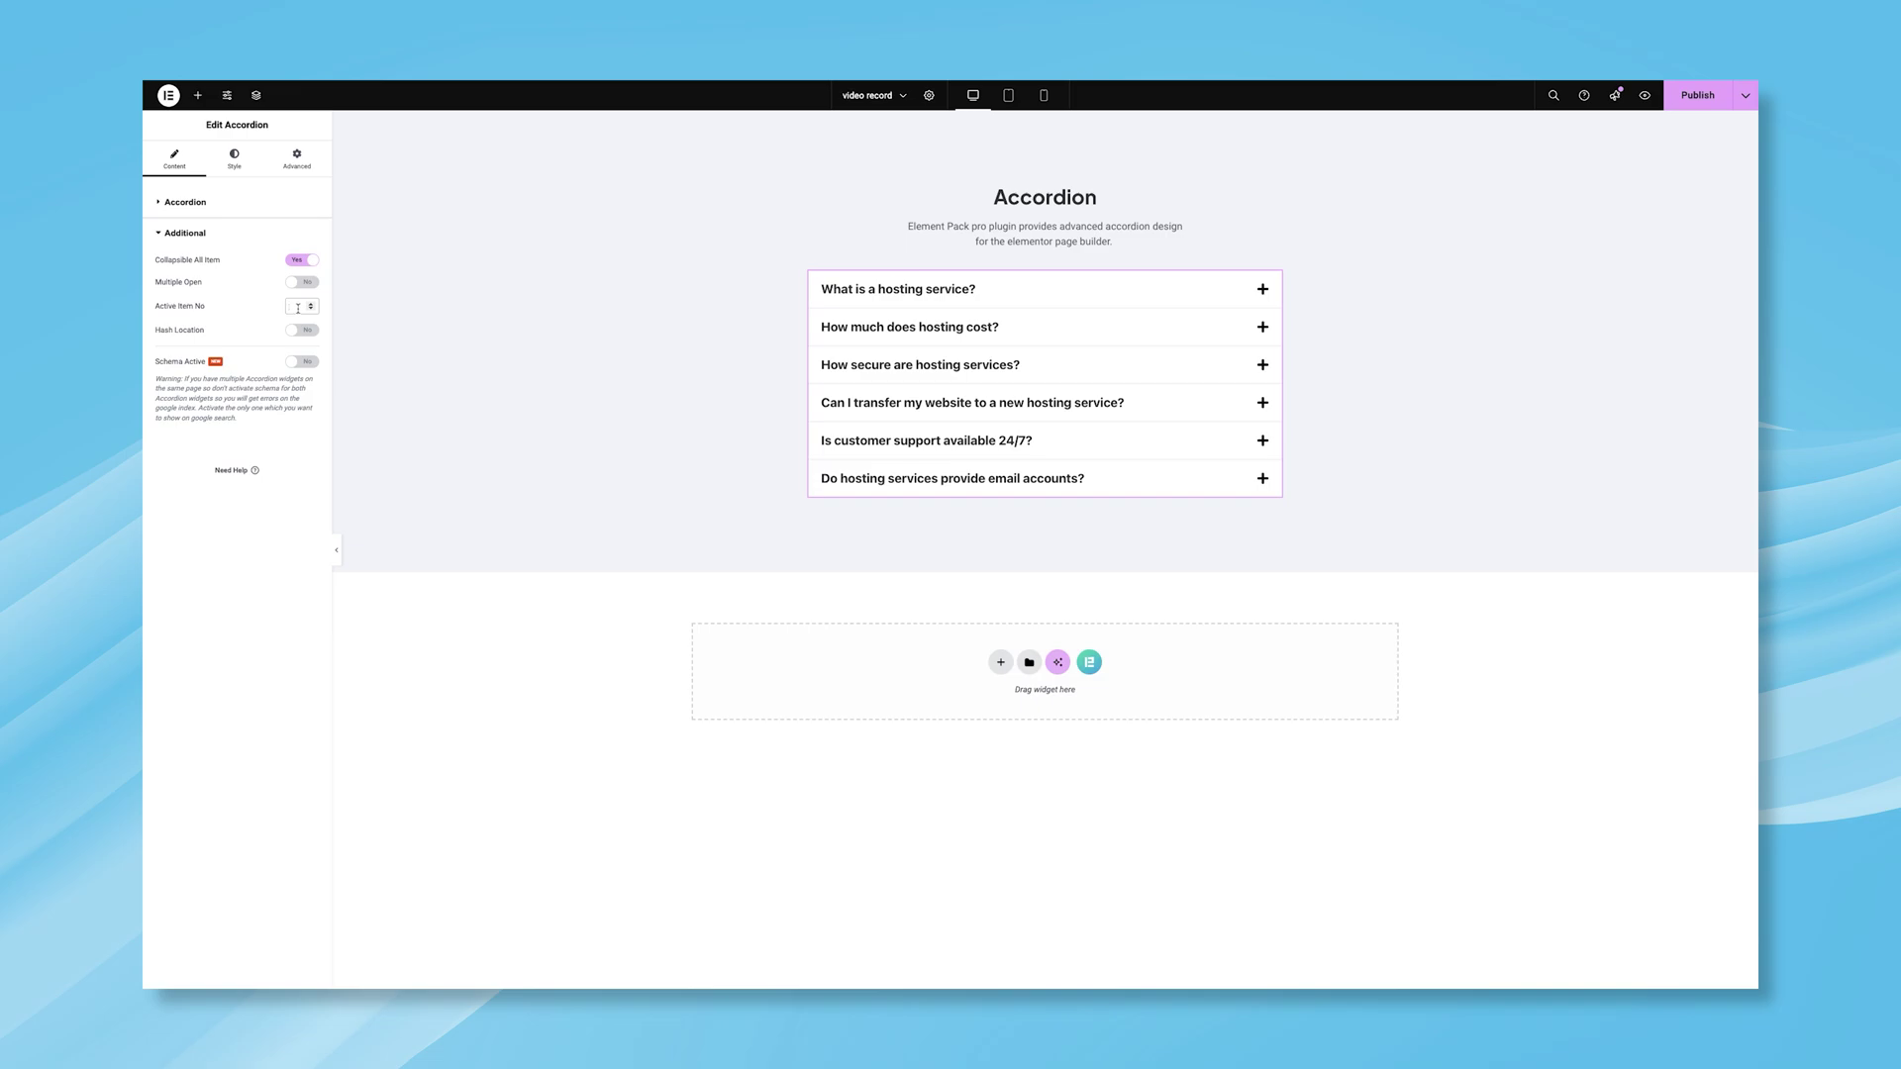
pyautogui.write('1')
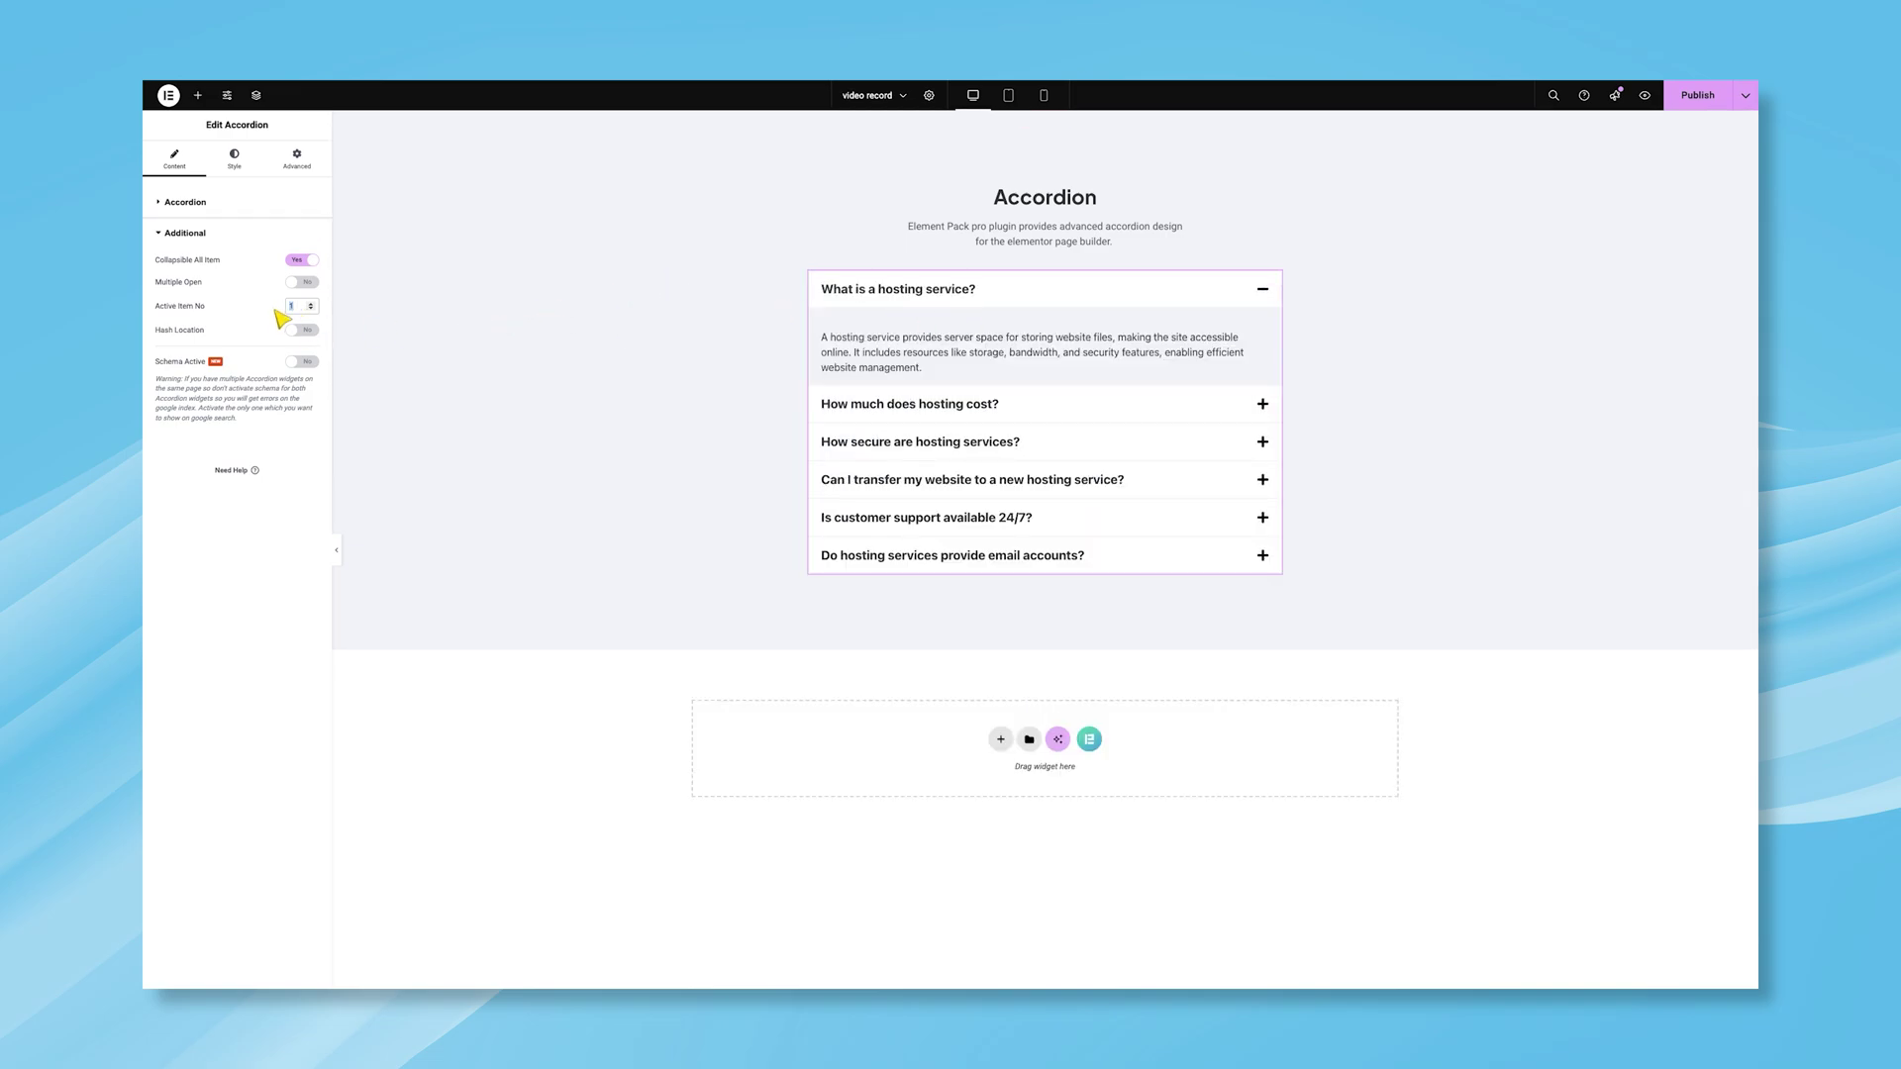
pyautogui.write('2')
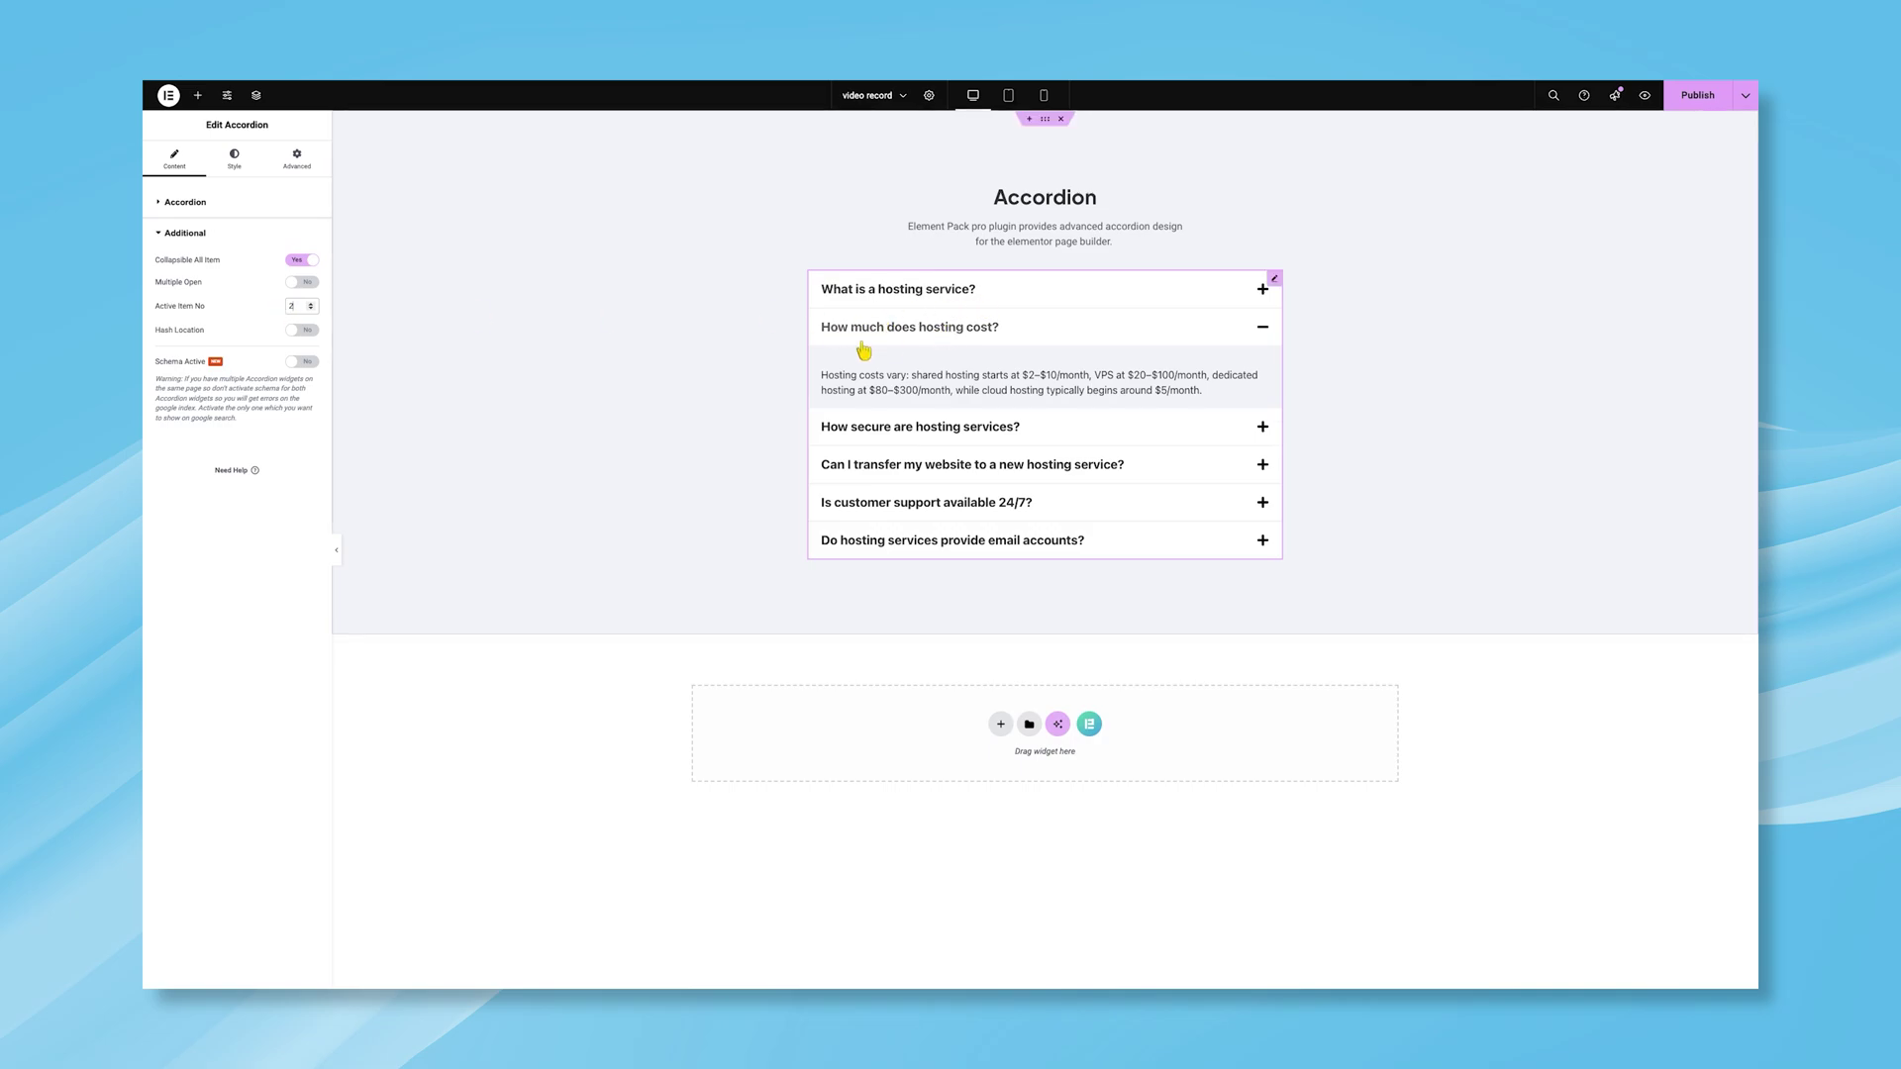
pyautogui.press('BackSpace')
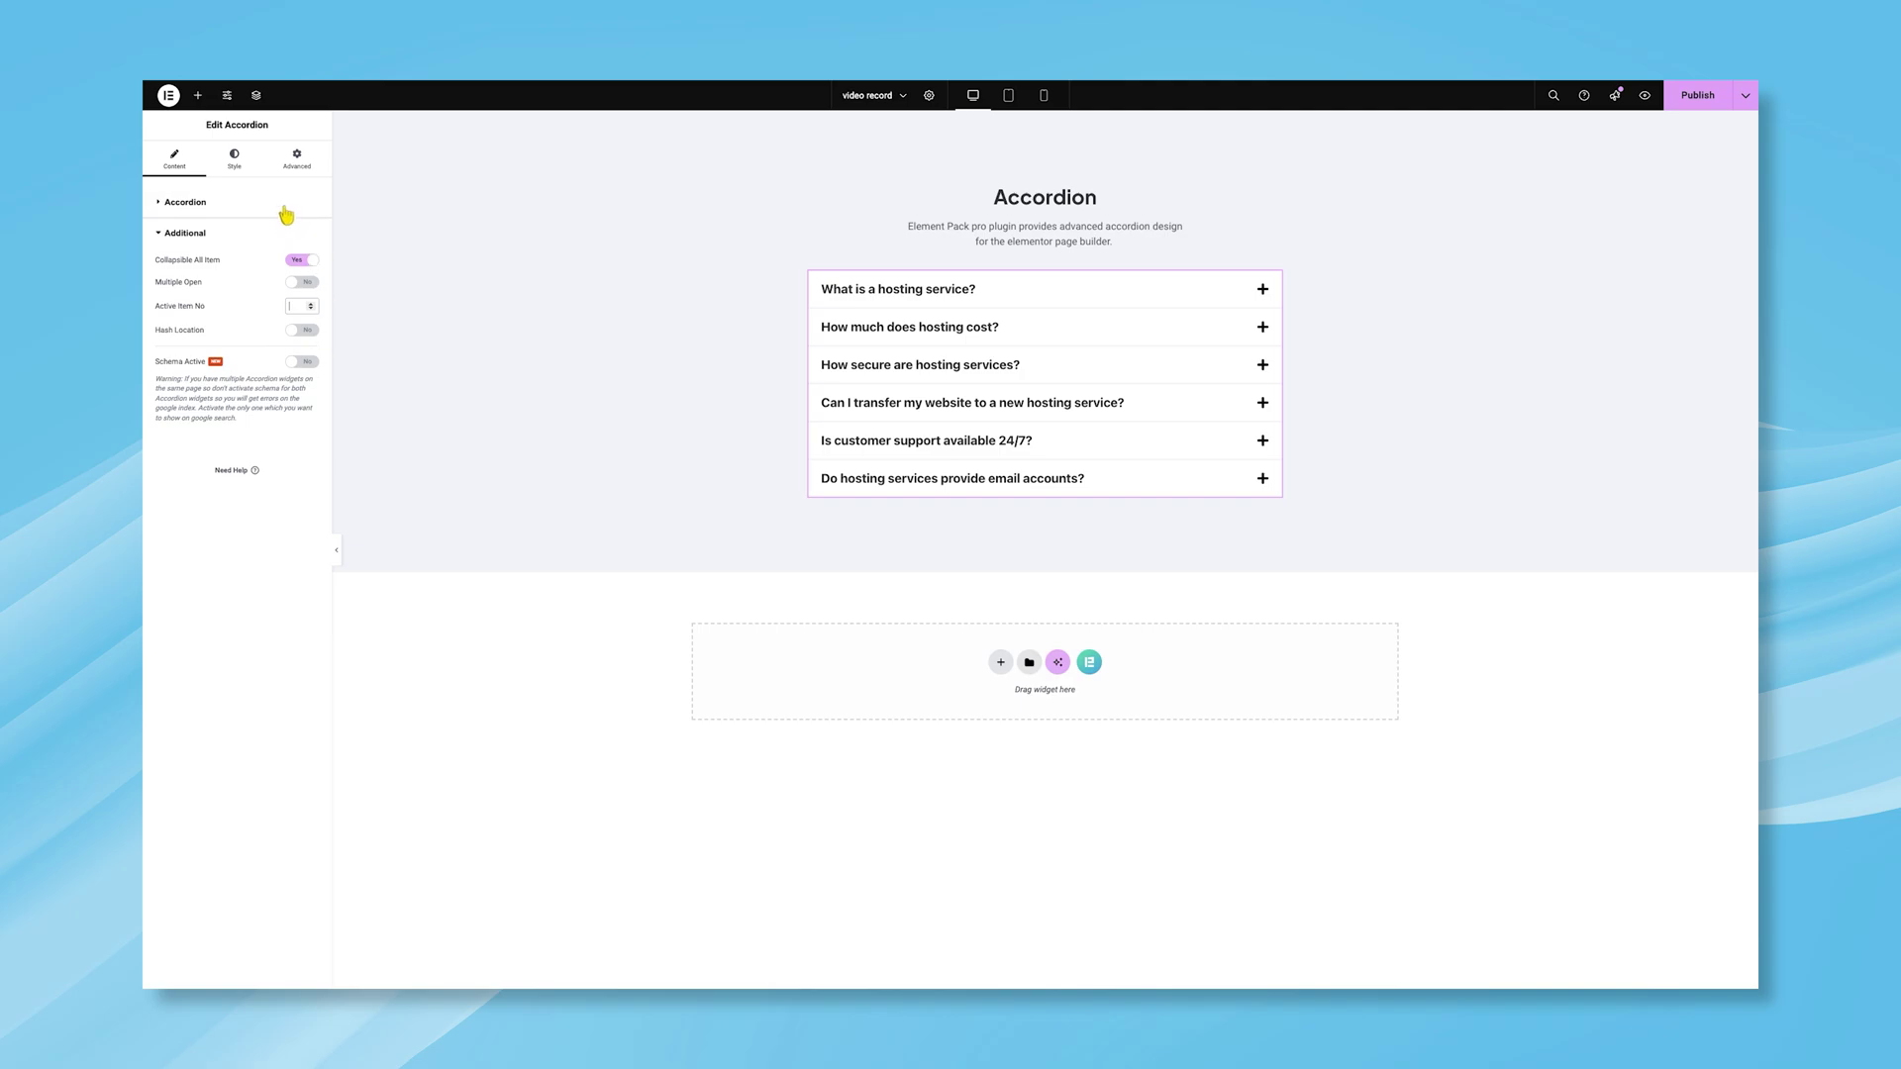
# Set the accordion item gap to 5 and keep question titles left-aligned.
pyautogui.click(229, 173)
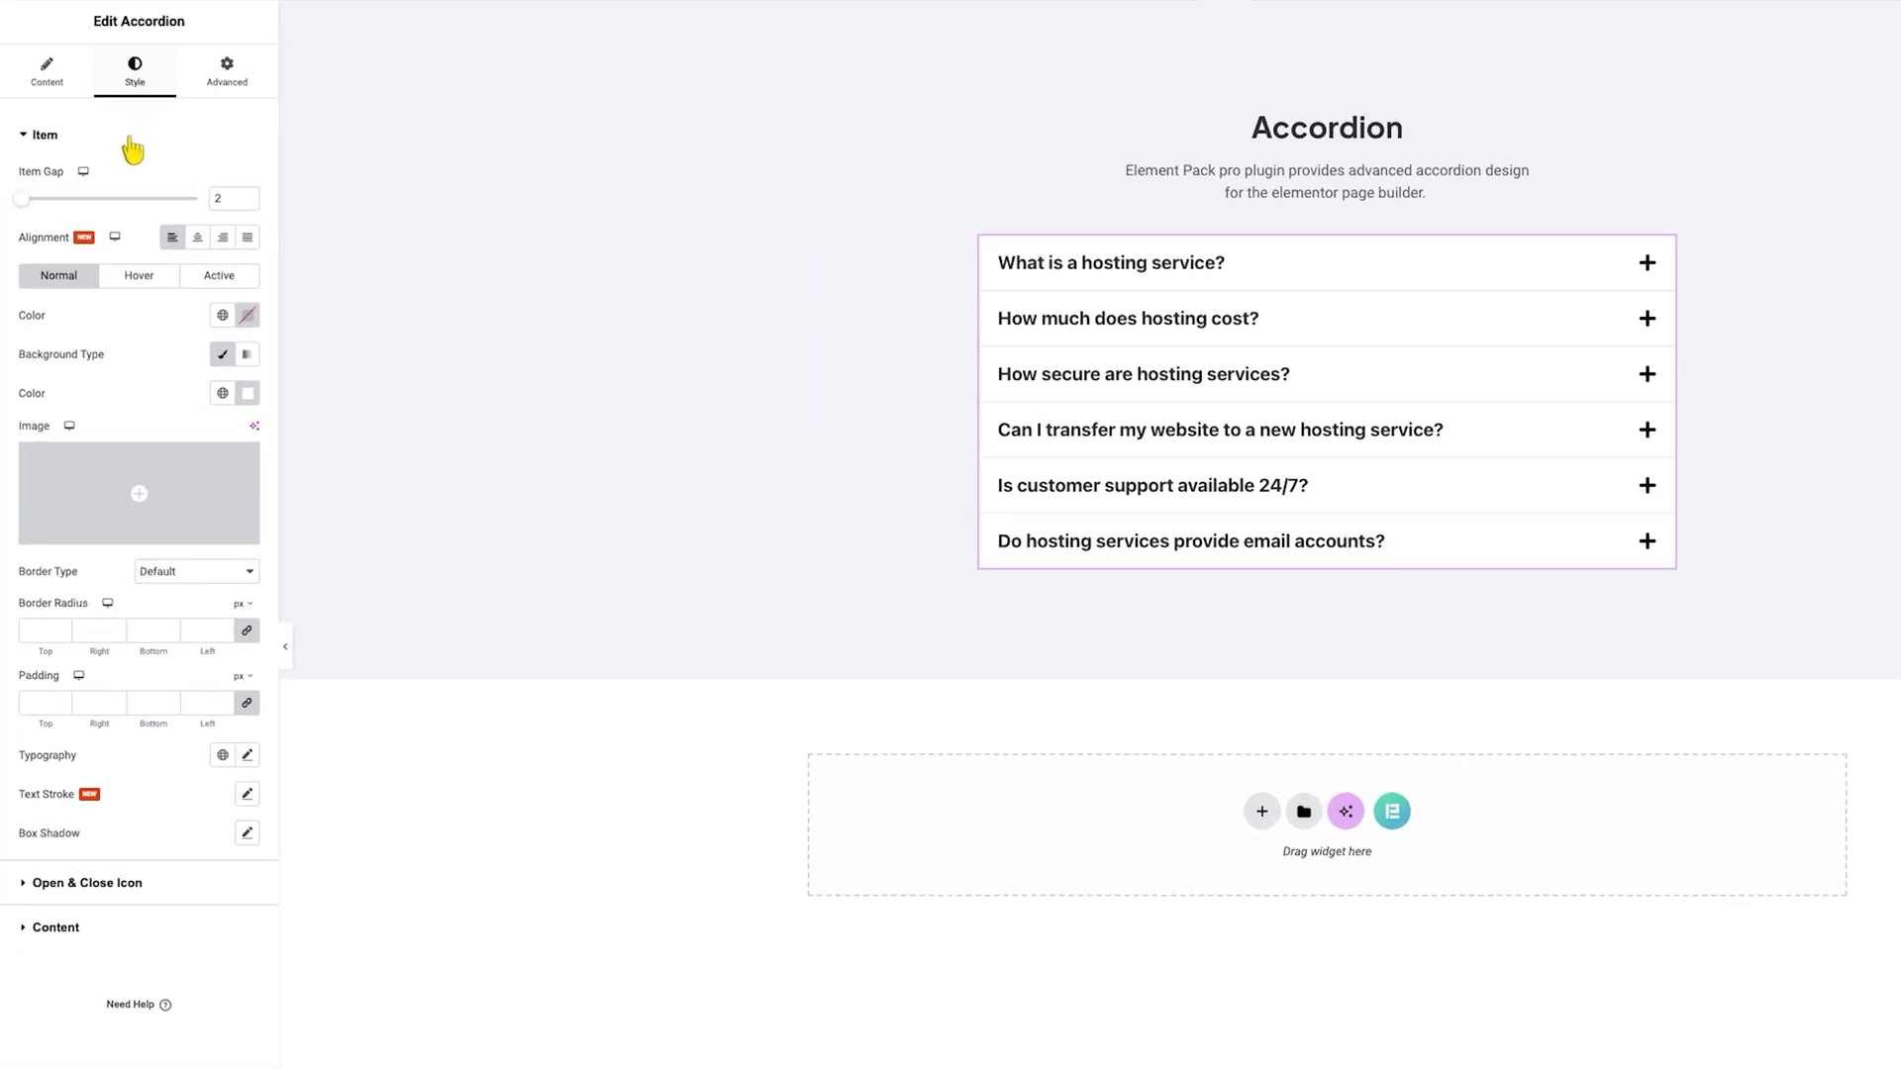
pyautogui.click(214, 195)
pyautogui.write('5')
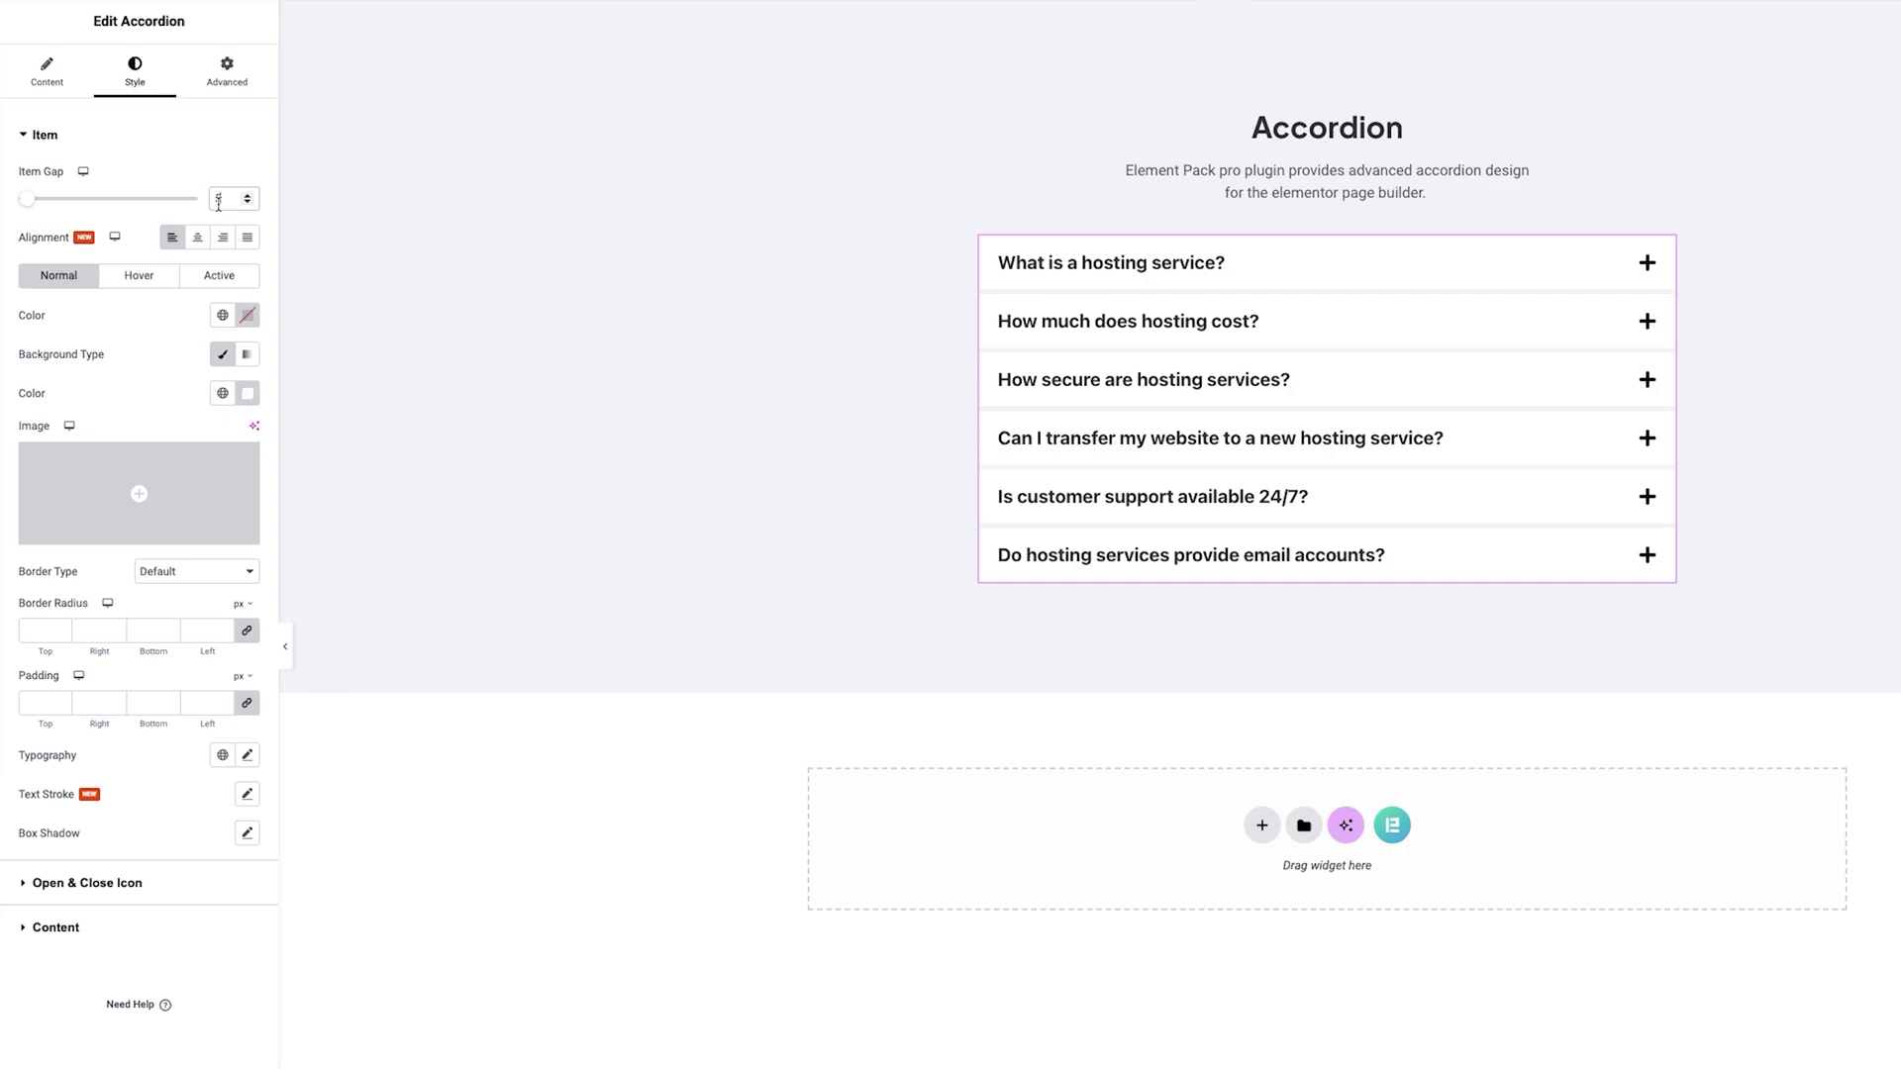
pyautogui.click(197, 240)
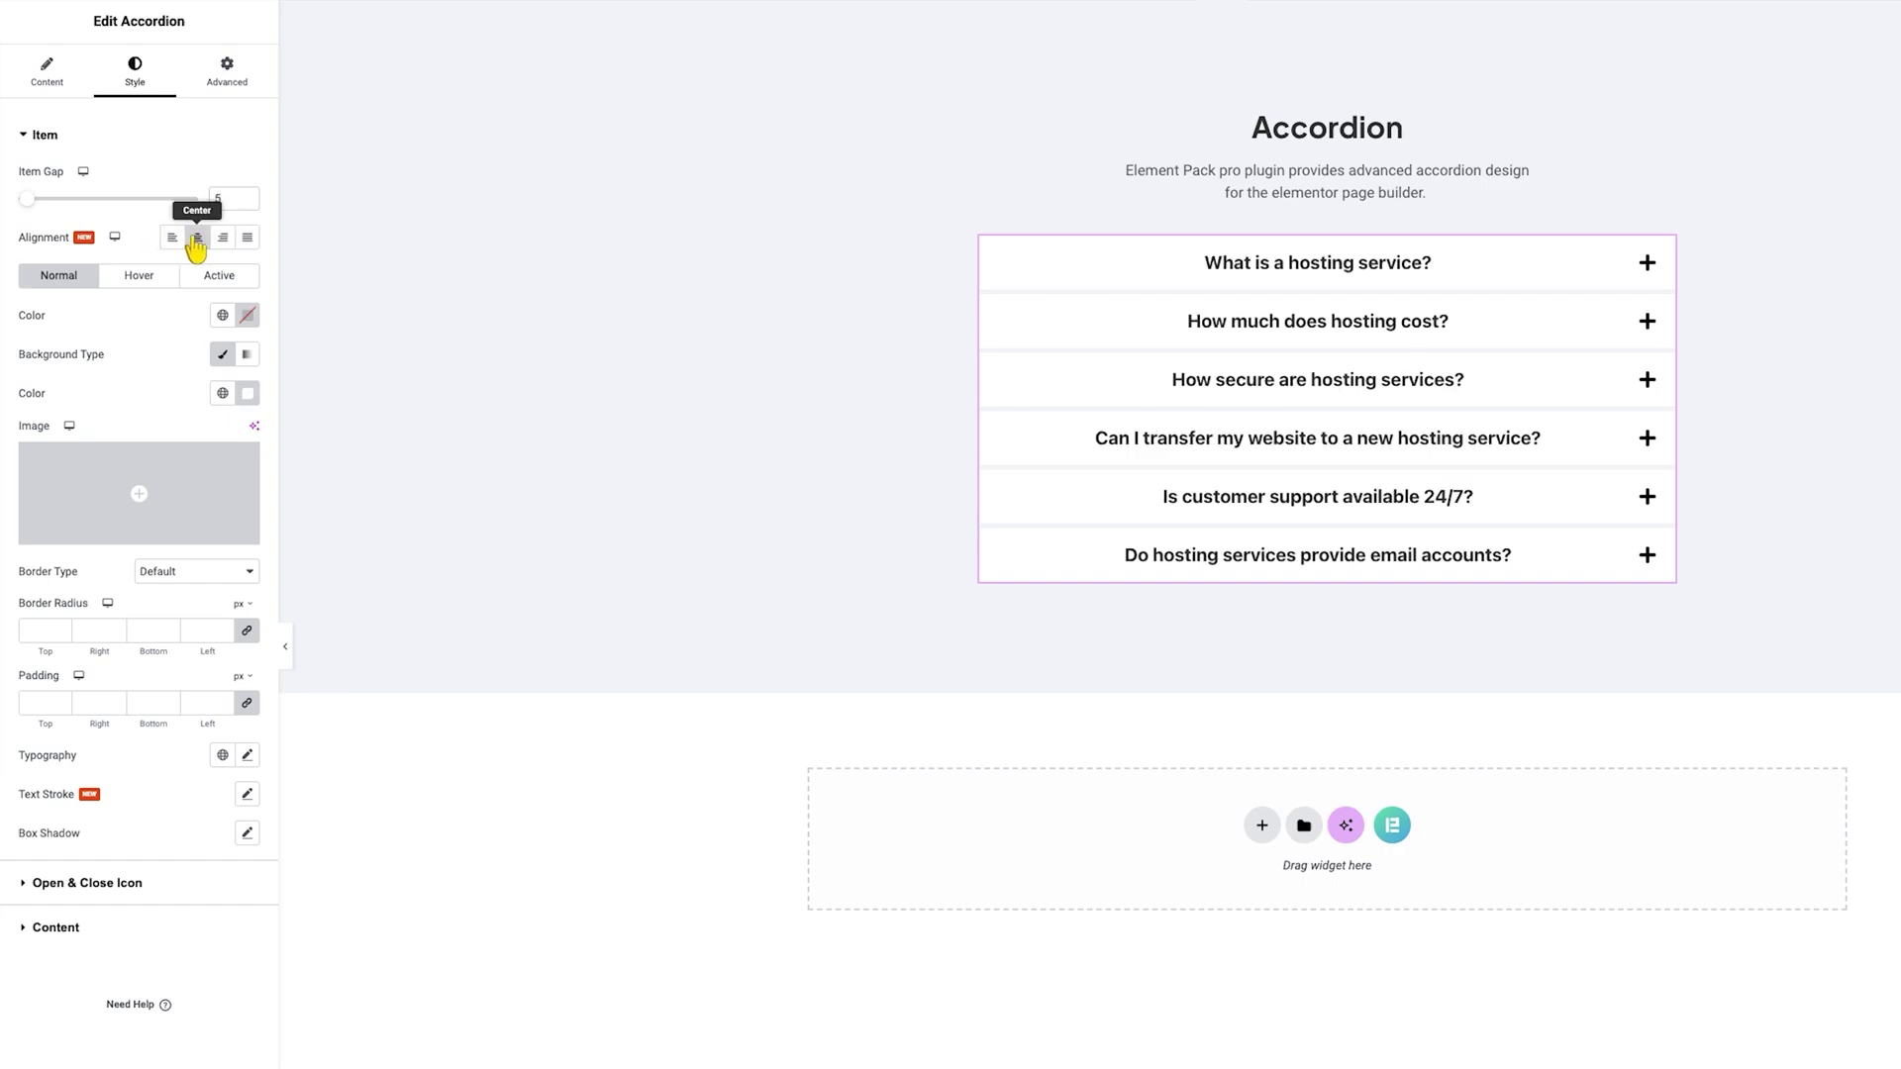
pyautogui.click(223, 238)
pyautogui.click(172, 239)
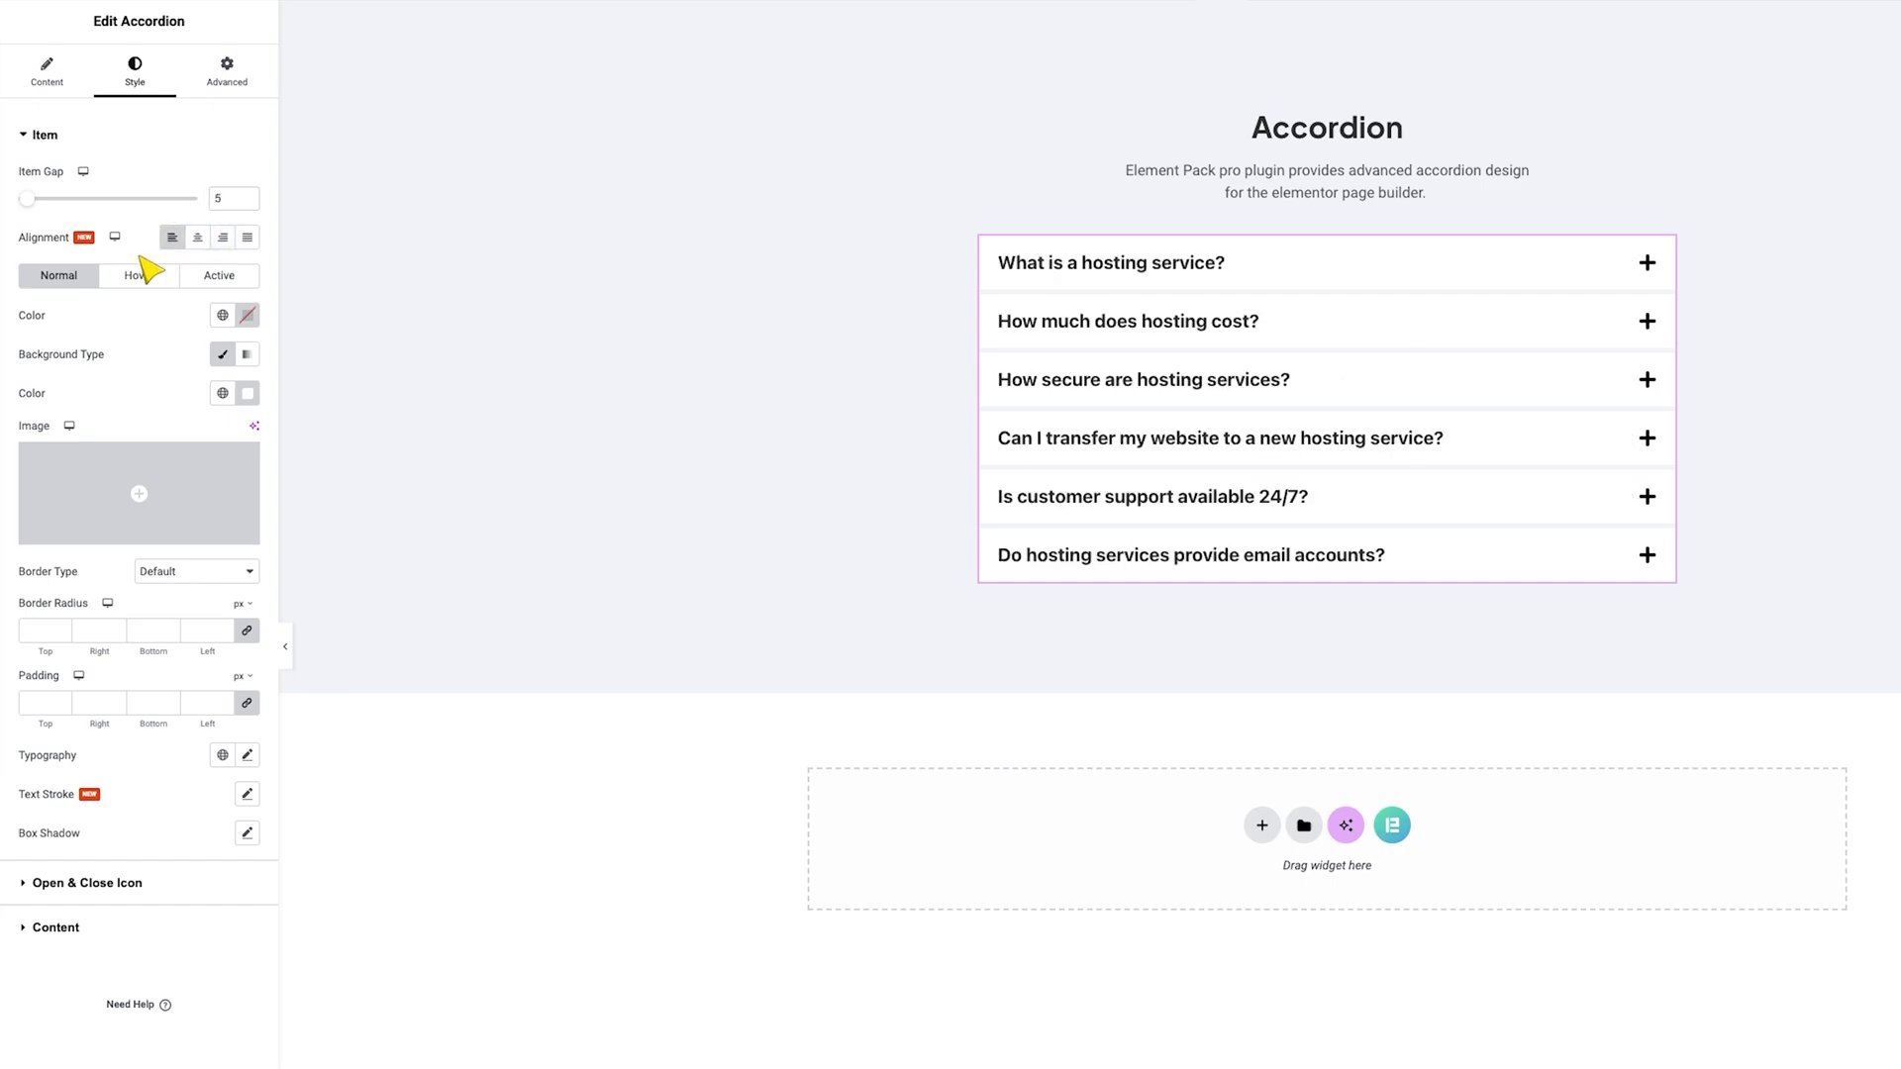
# Keep the title text colour dark and give each item 25 px padding on every side.
pyautogui.click(246, 315)
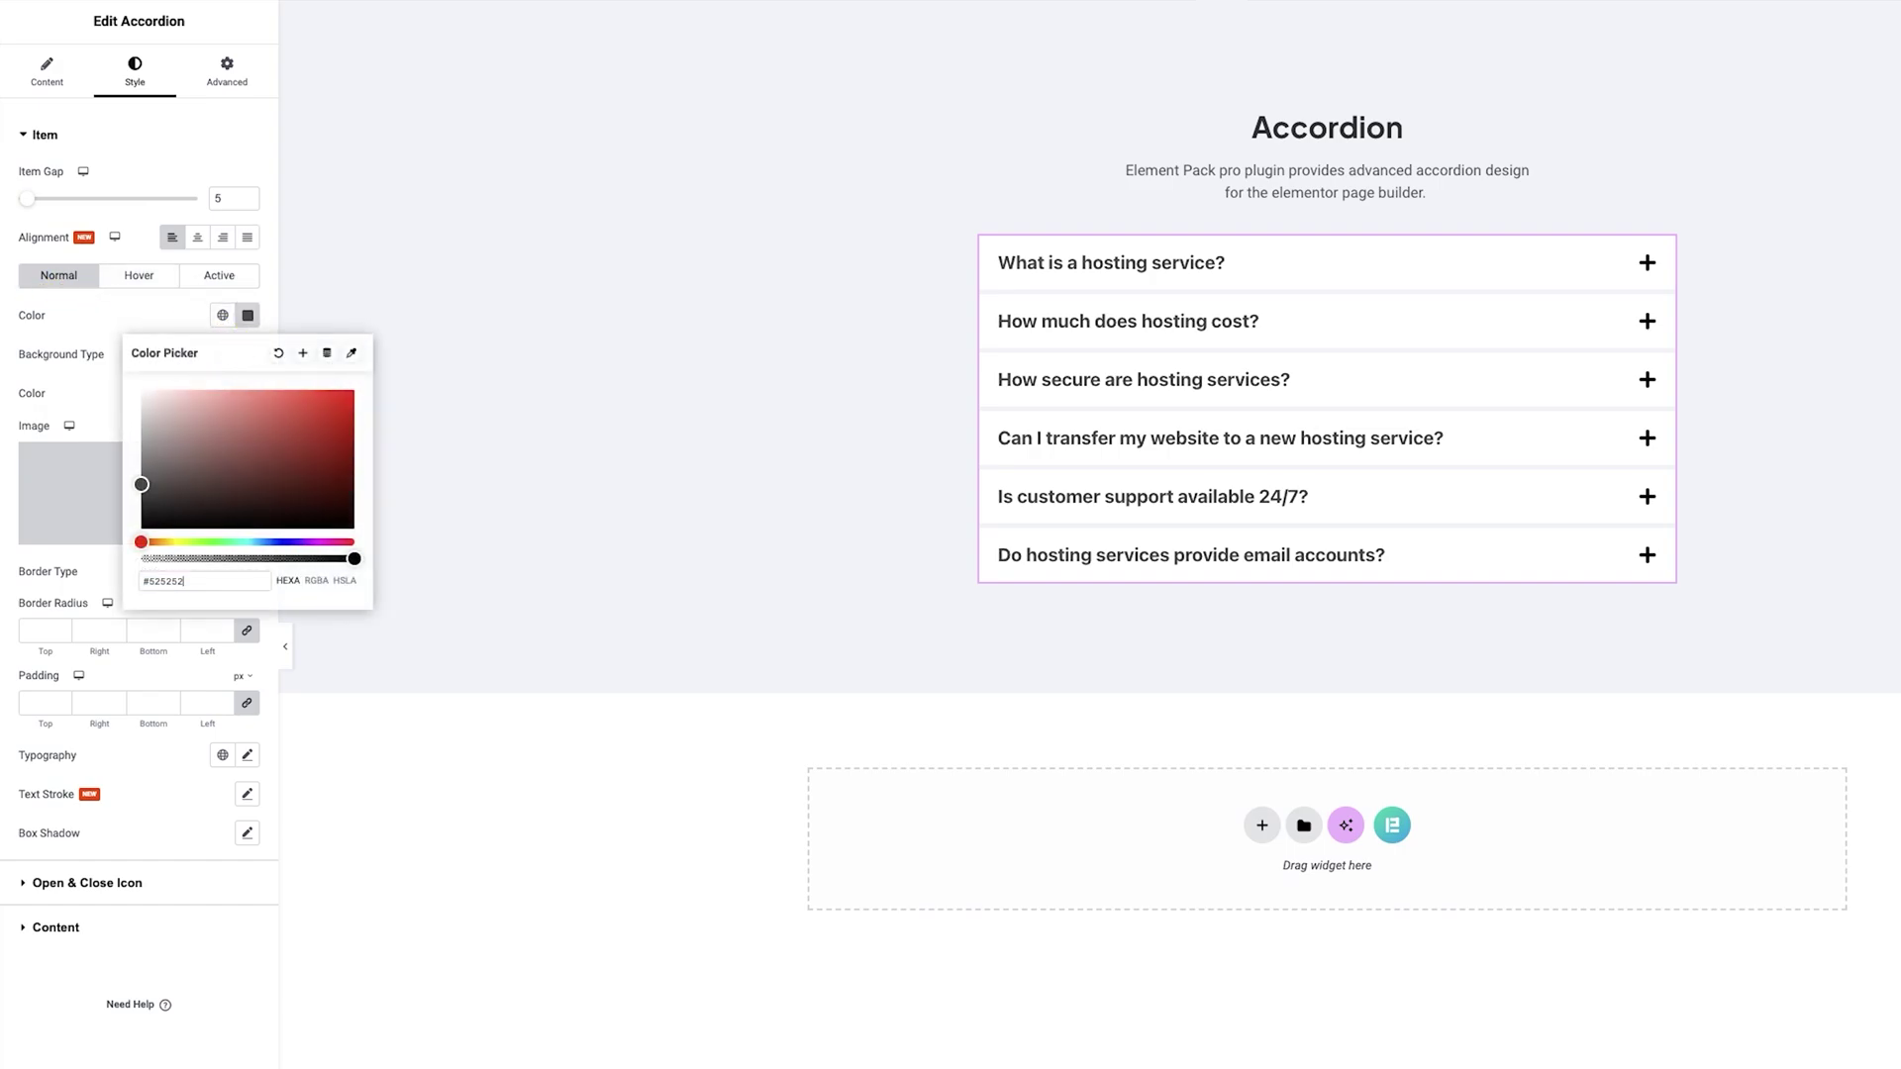
pyautogui.click(170, 333)
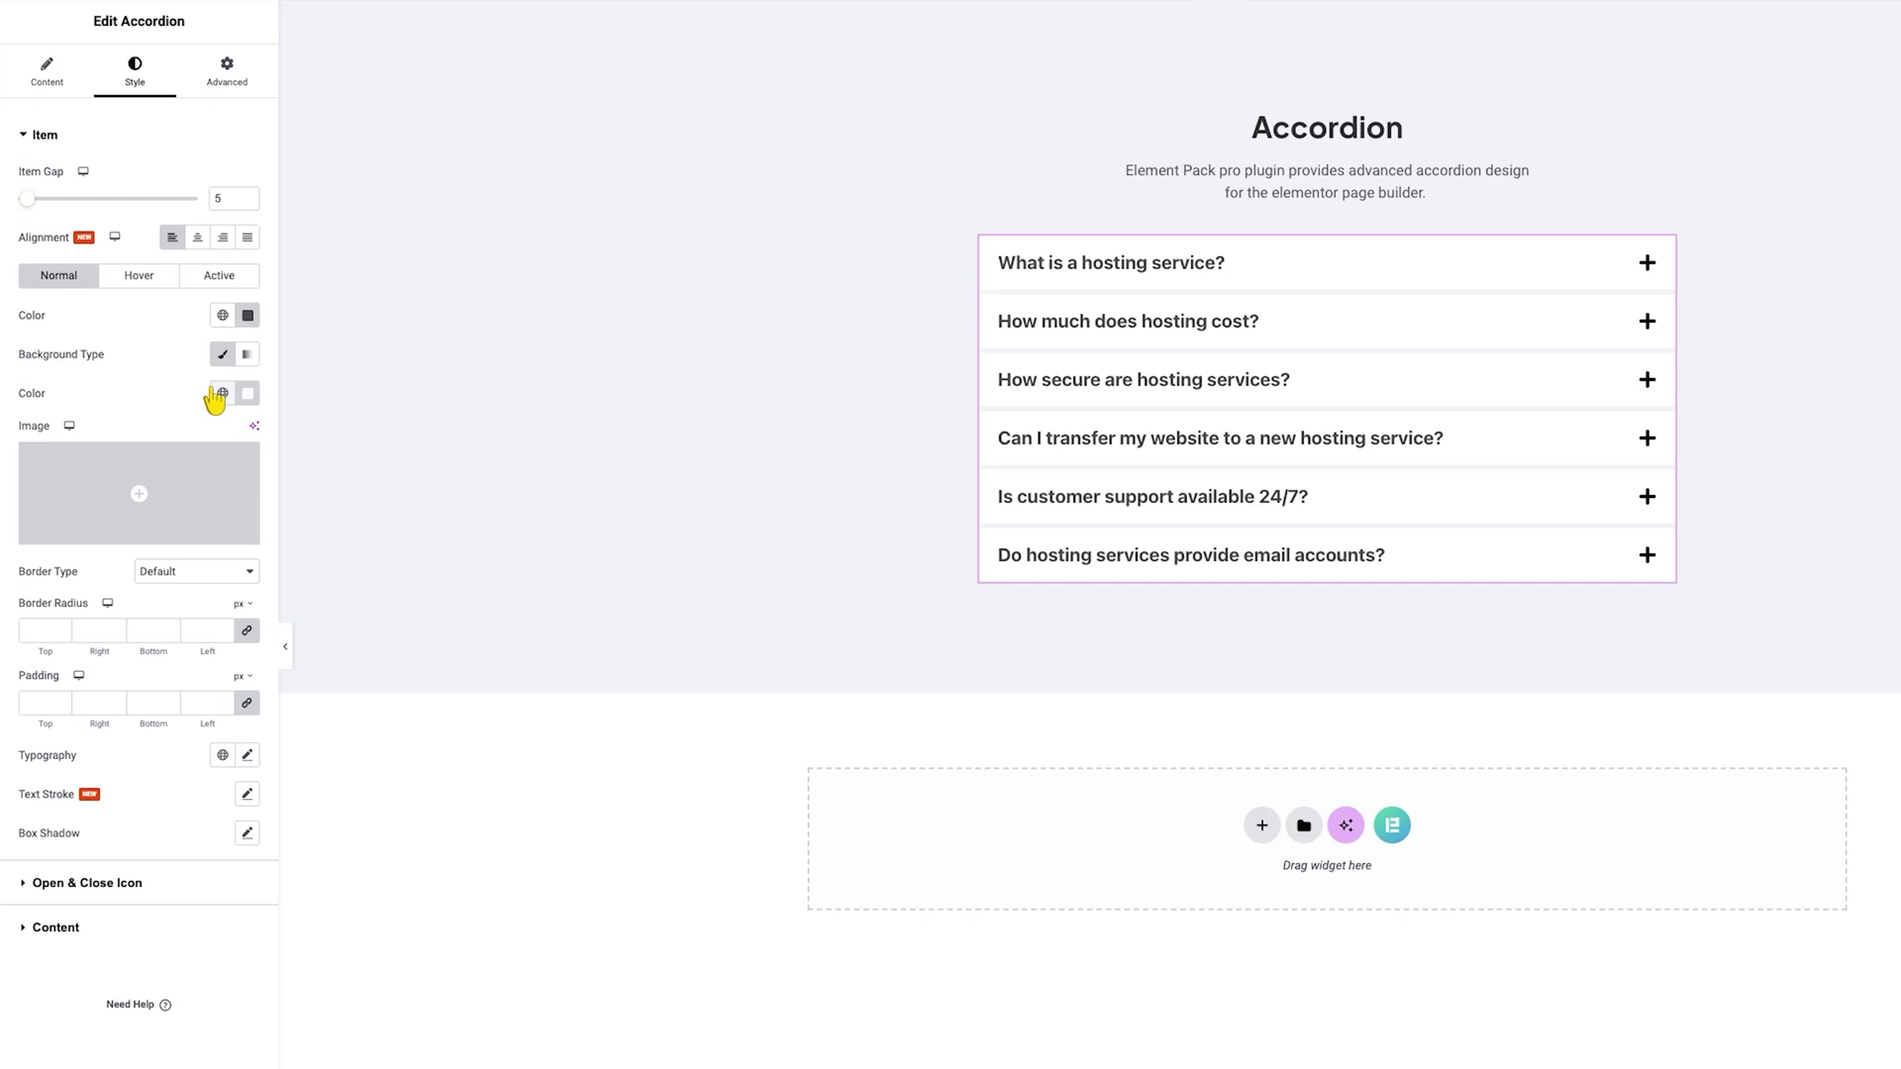
pyautogui.click(133, 280)
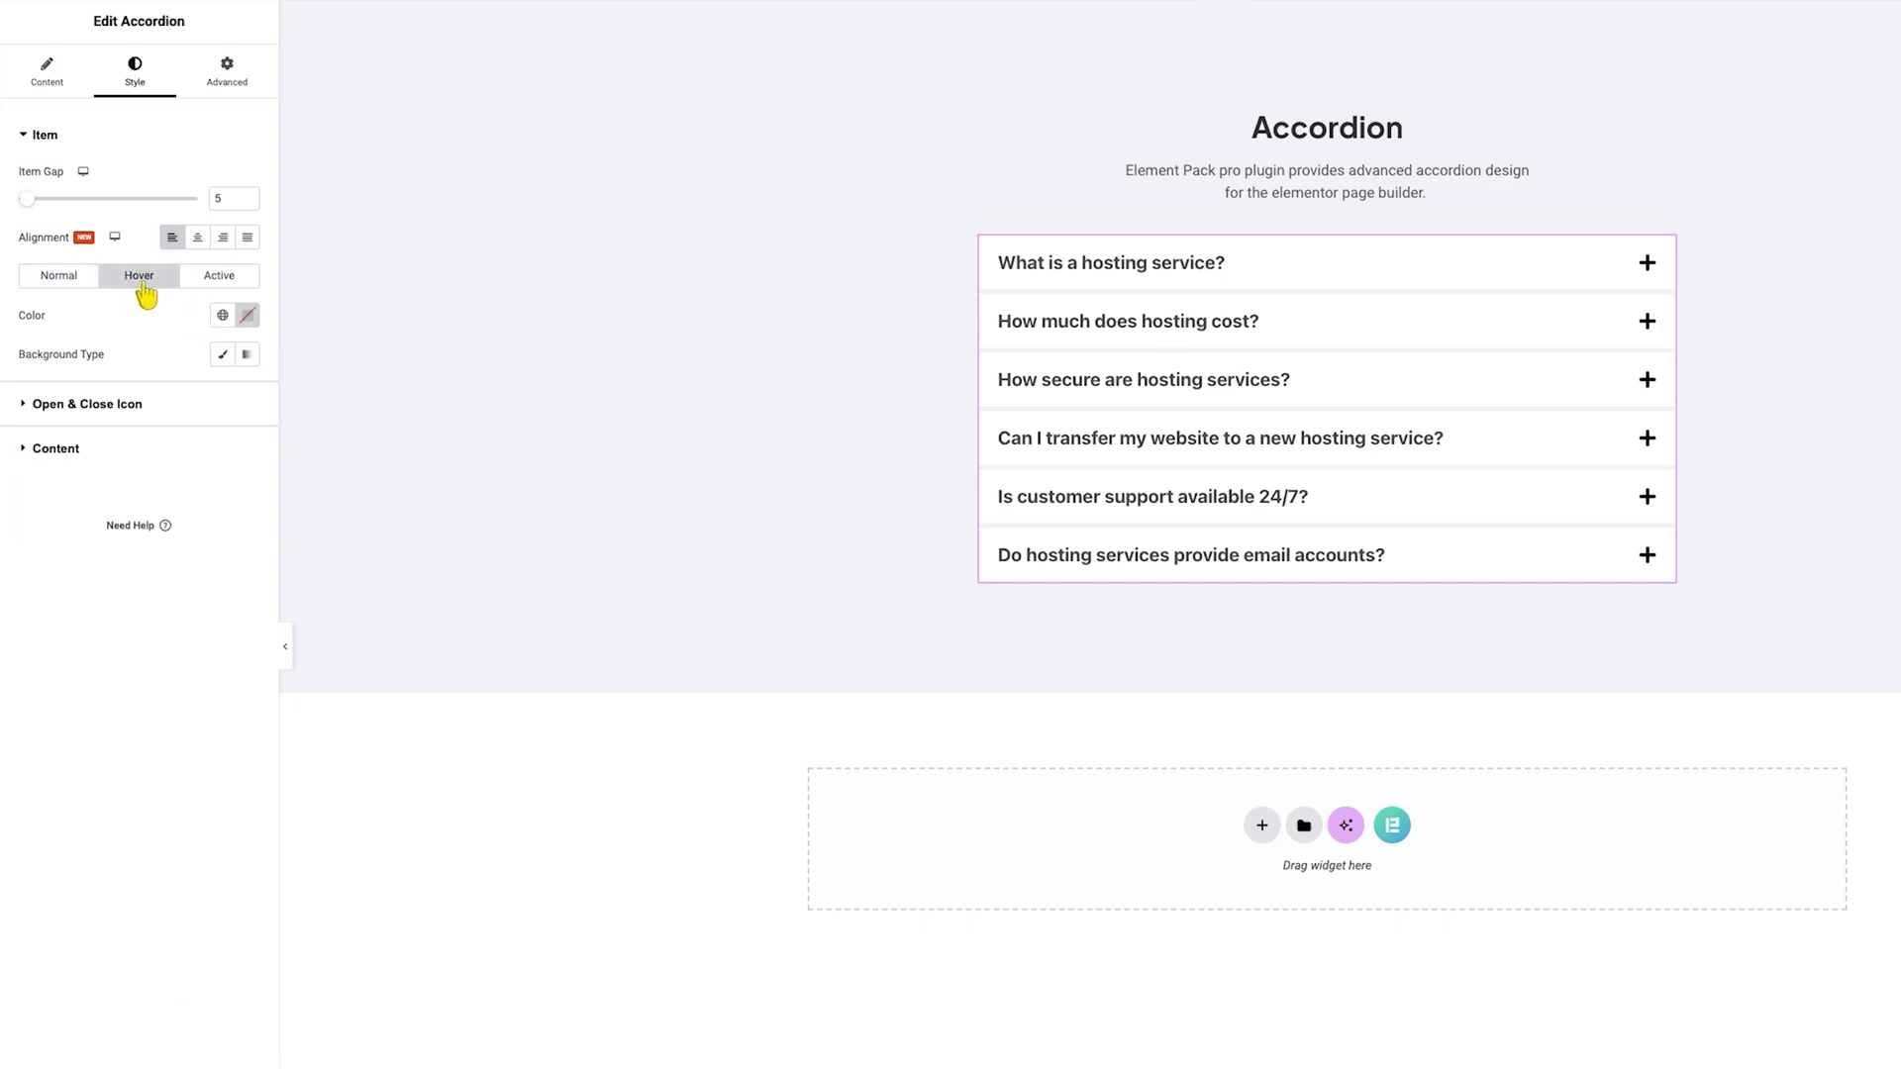
pyautogui.click(223, 280)
pyautogui.click(247, 317)
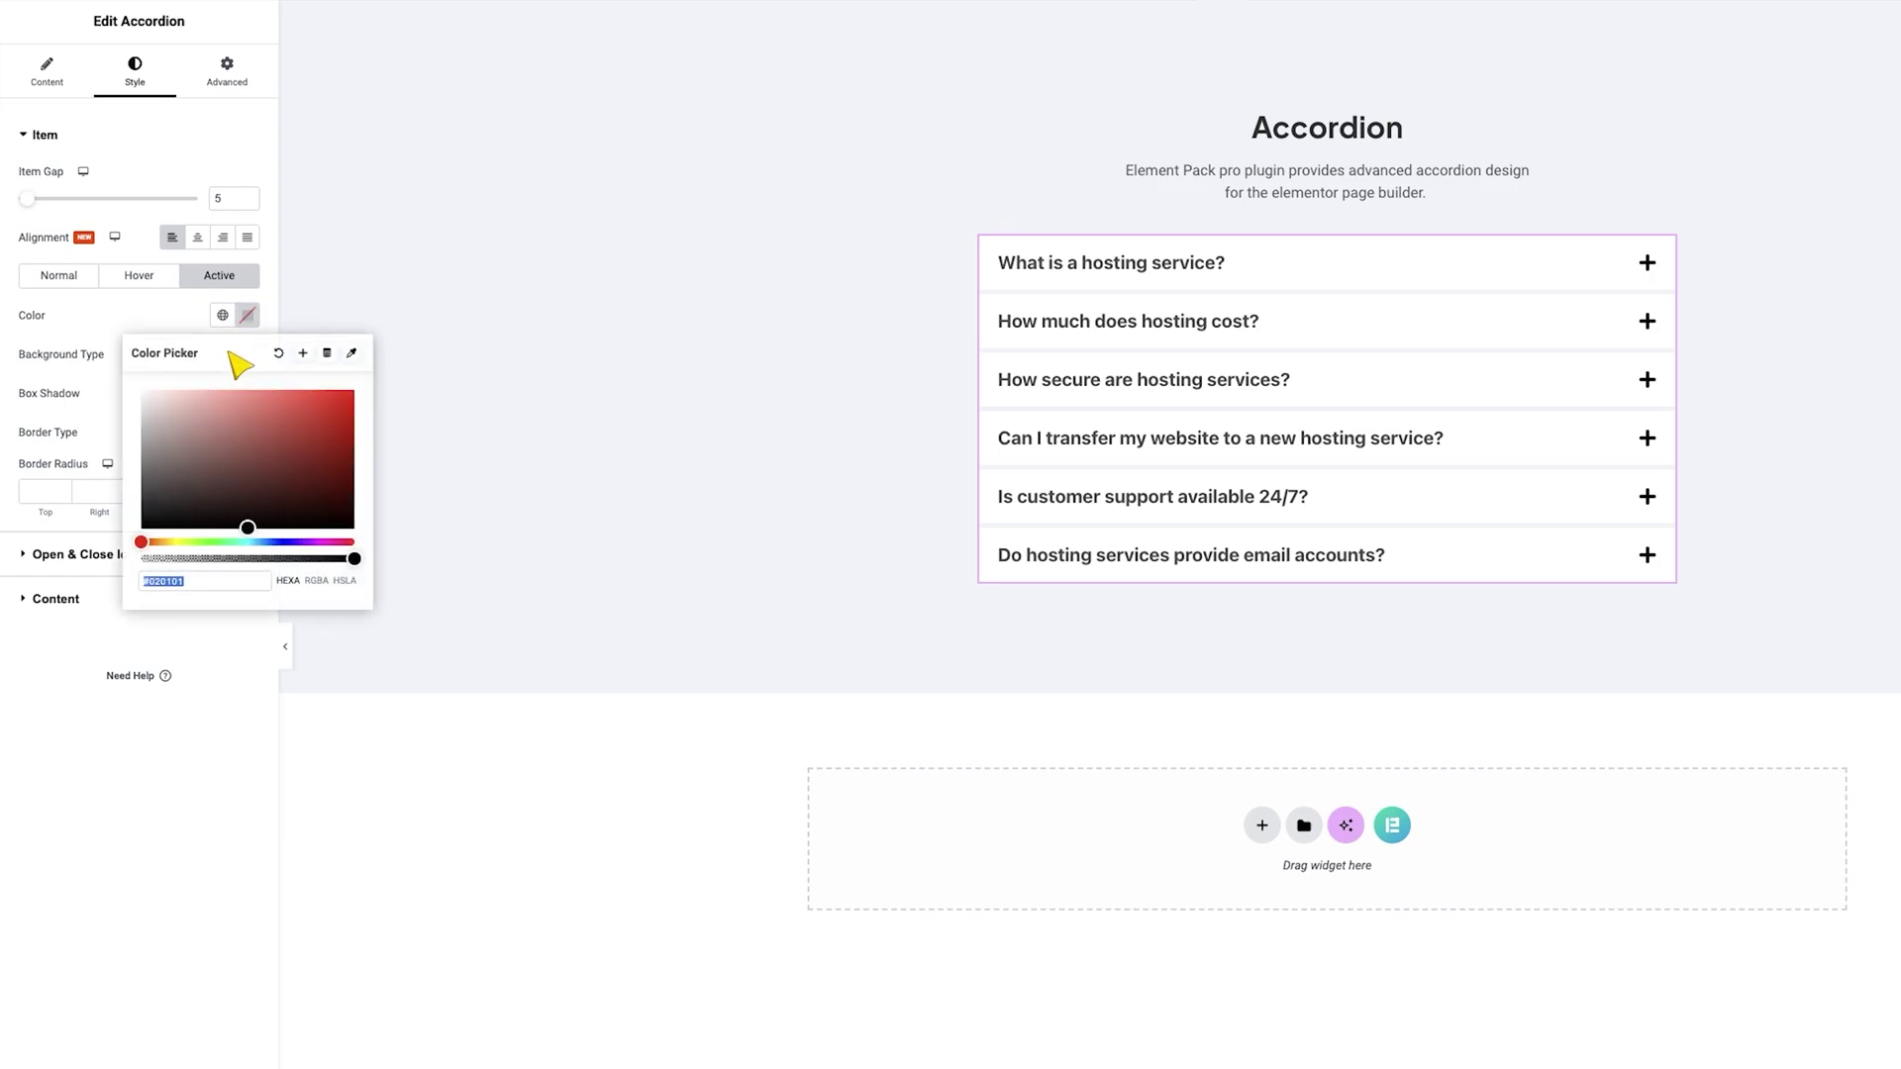
pyautogui.click(66, 278)
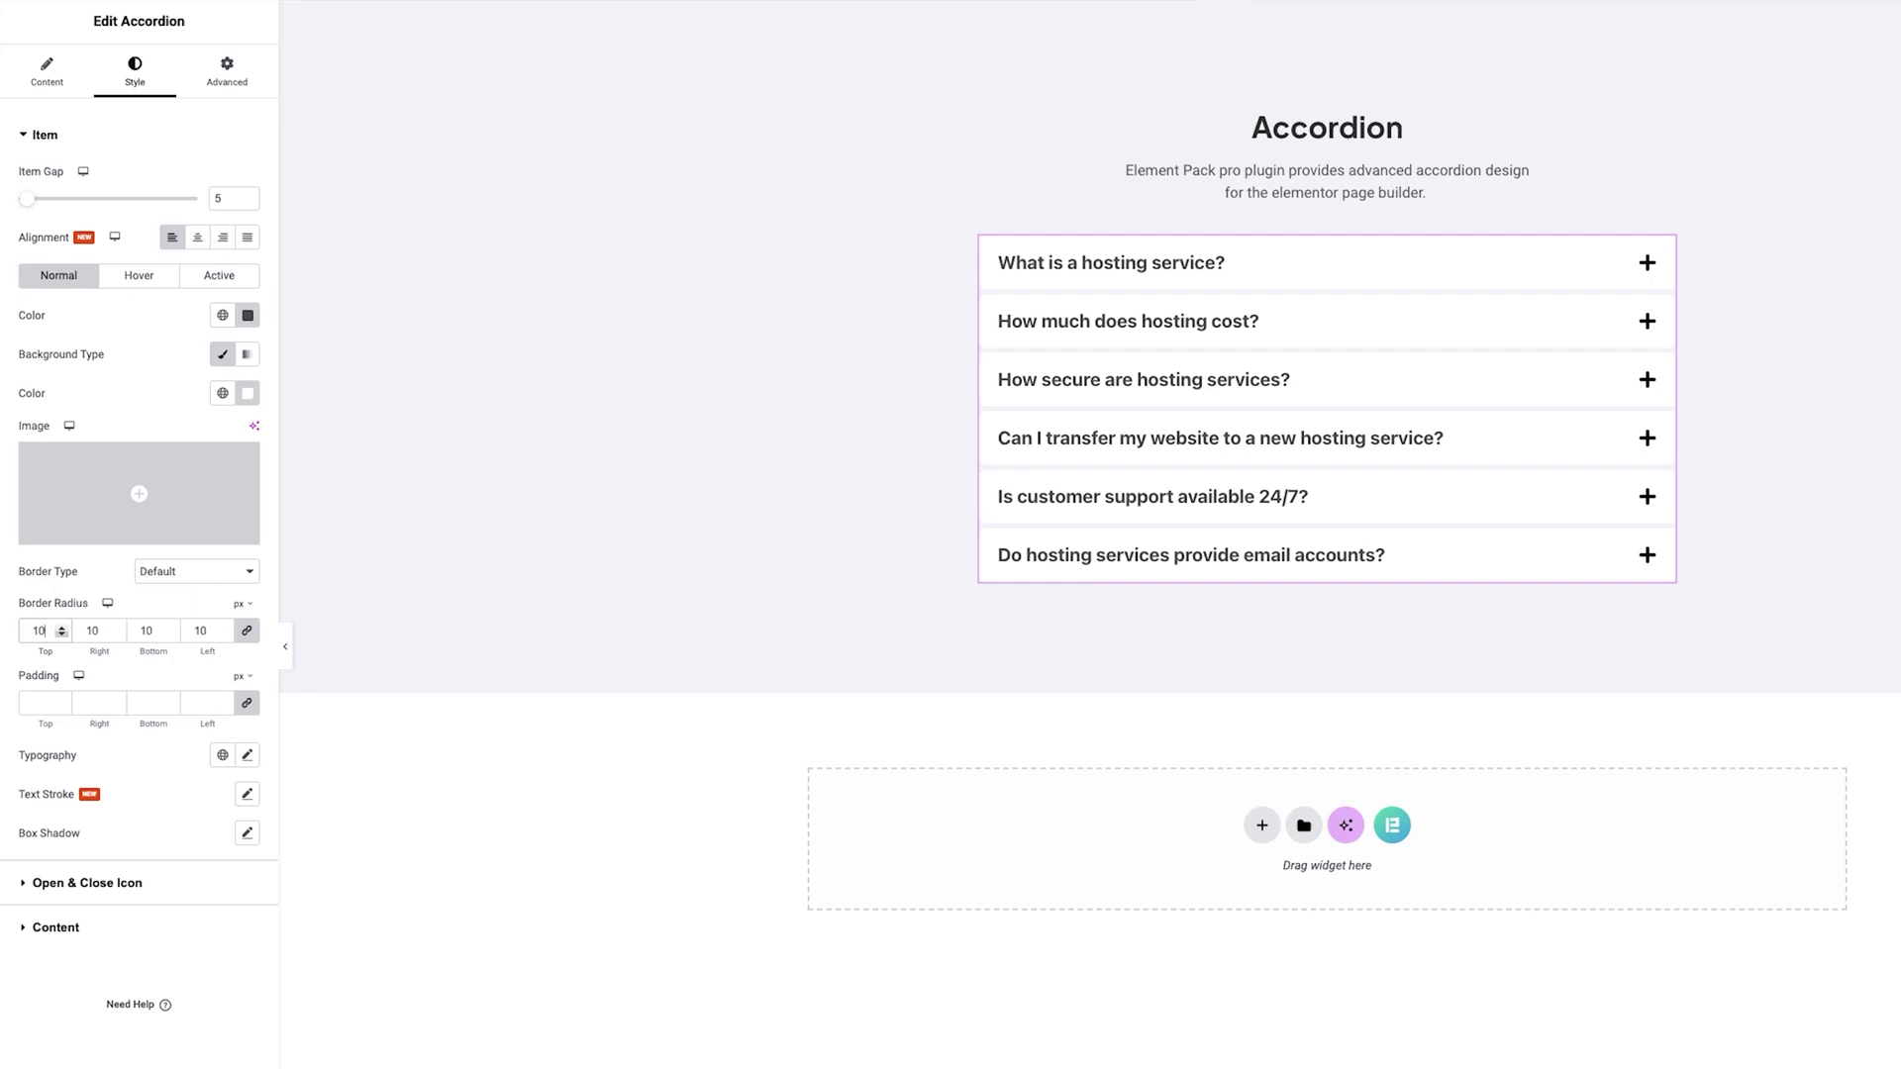
pyautogui.click(41, 703)
pyautogui.write('25')
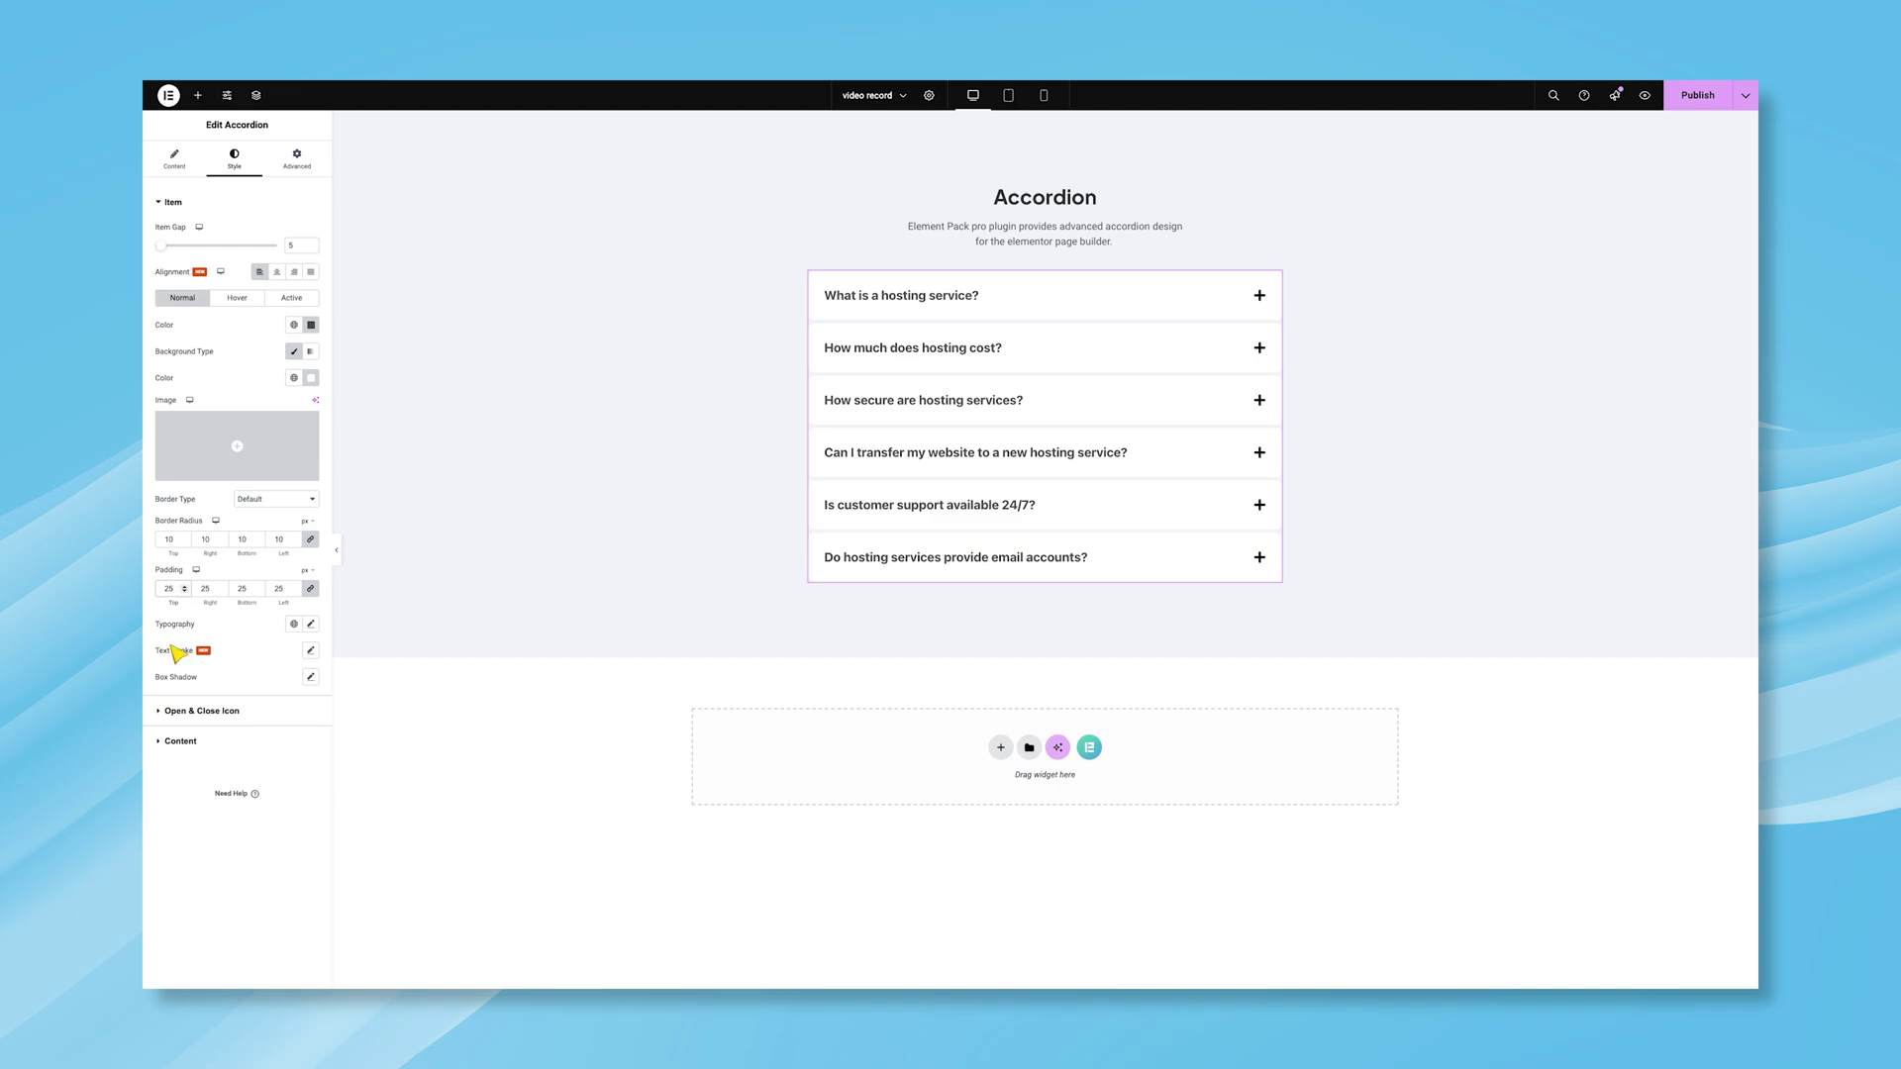
# Set the question titles to Space Grotesk, size 20, with a heavier font weight.
pyautogui.click(311, 624)
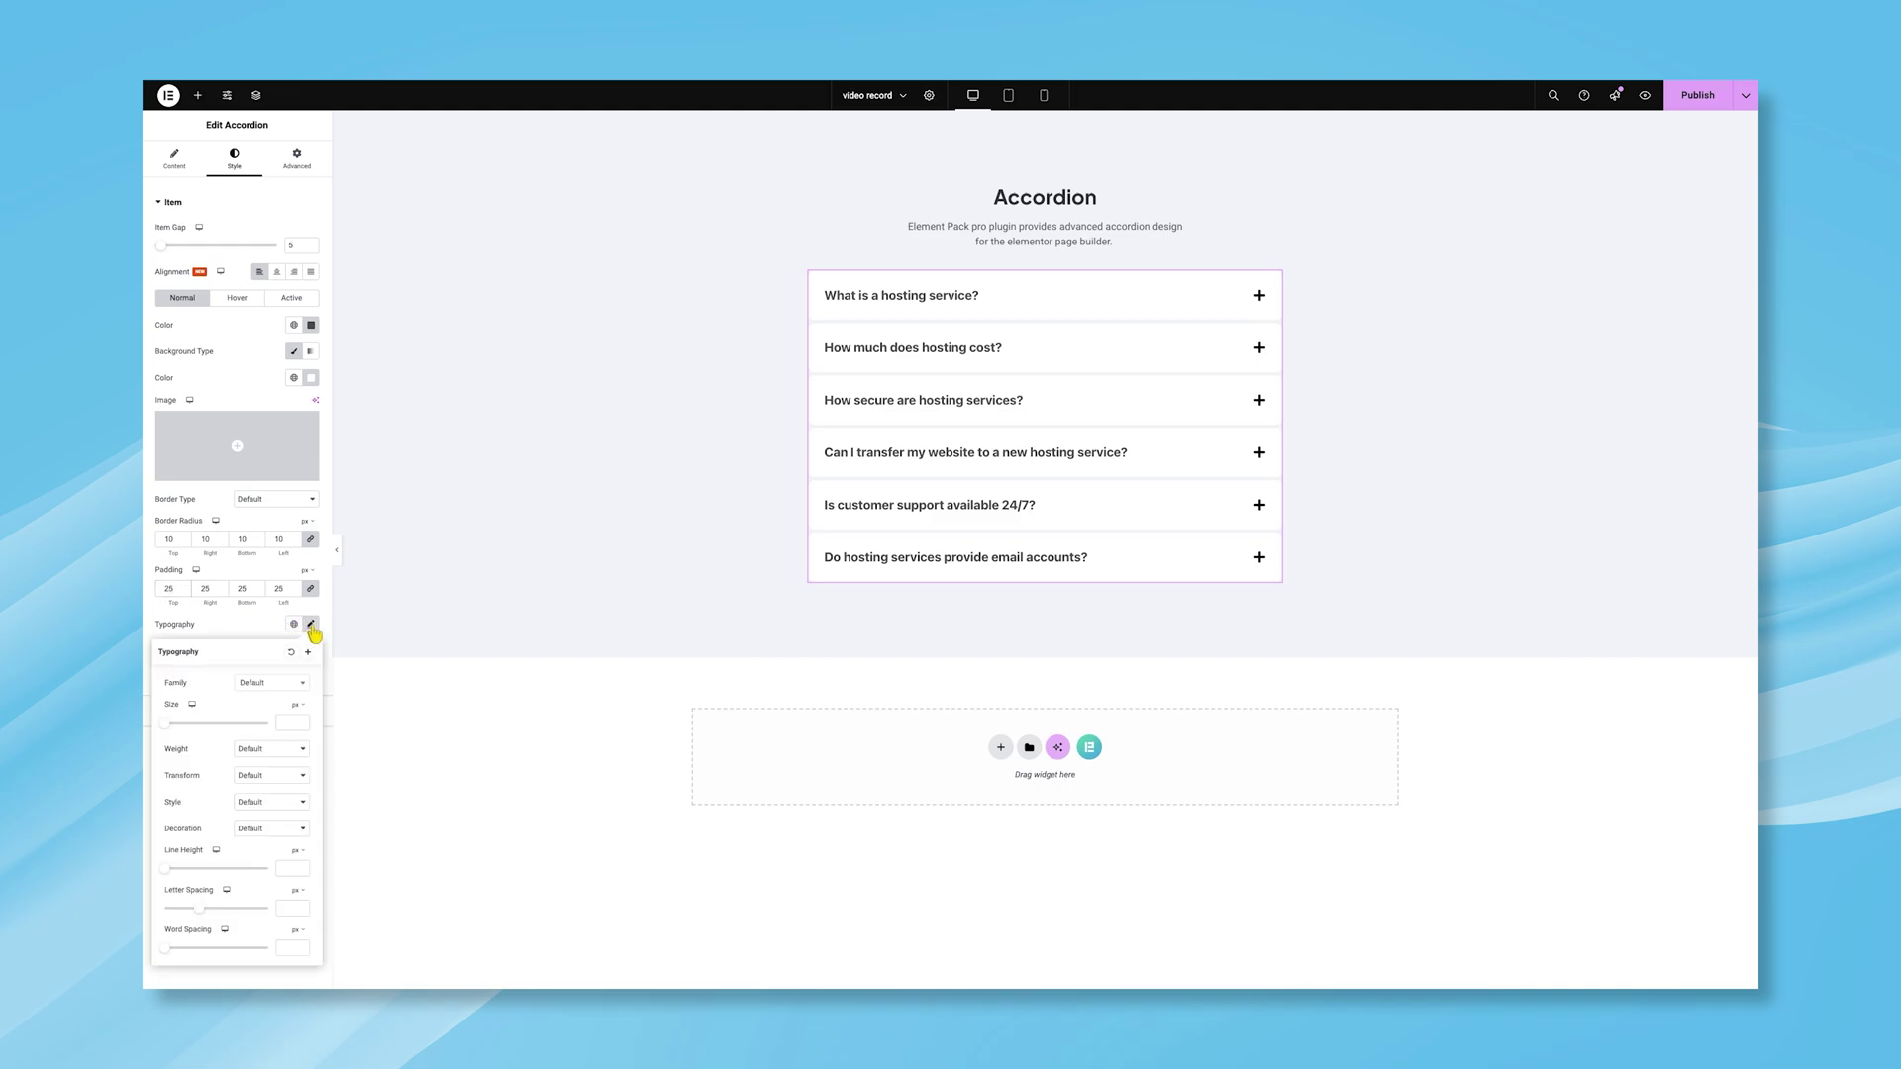
pyautogui.click(269, 682)
pyautogui.write('spa')
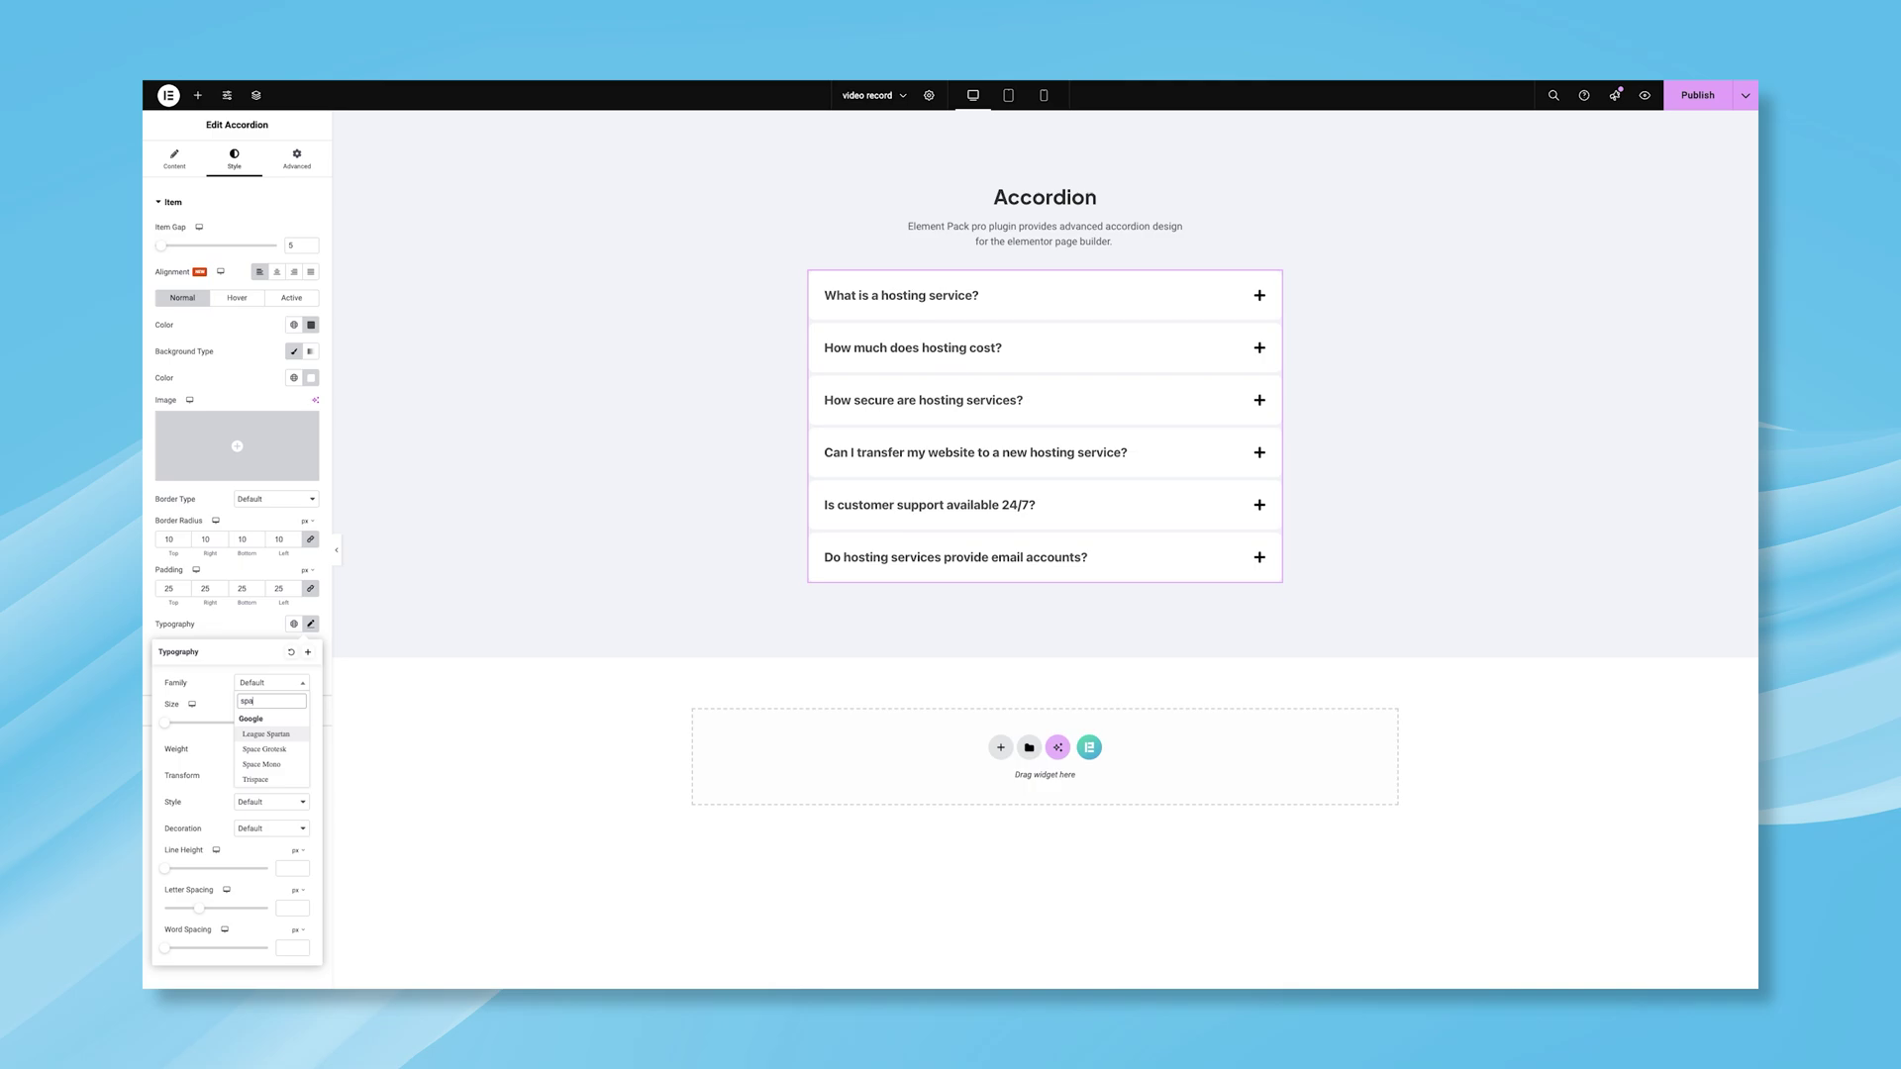
pyautogui.click(277, 749)
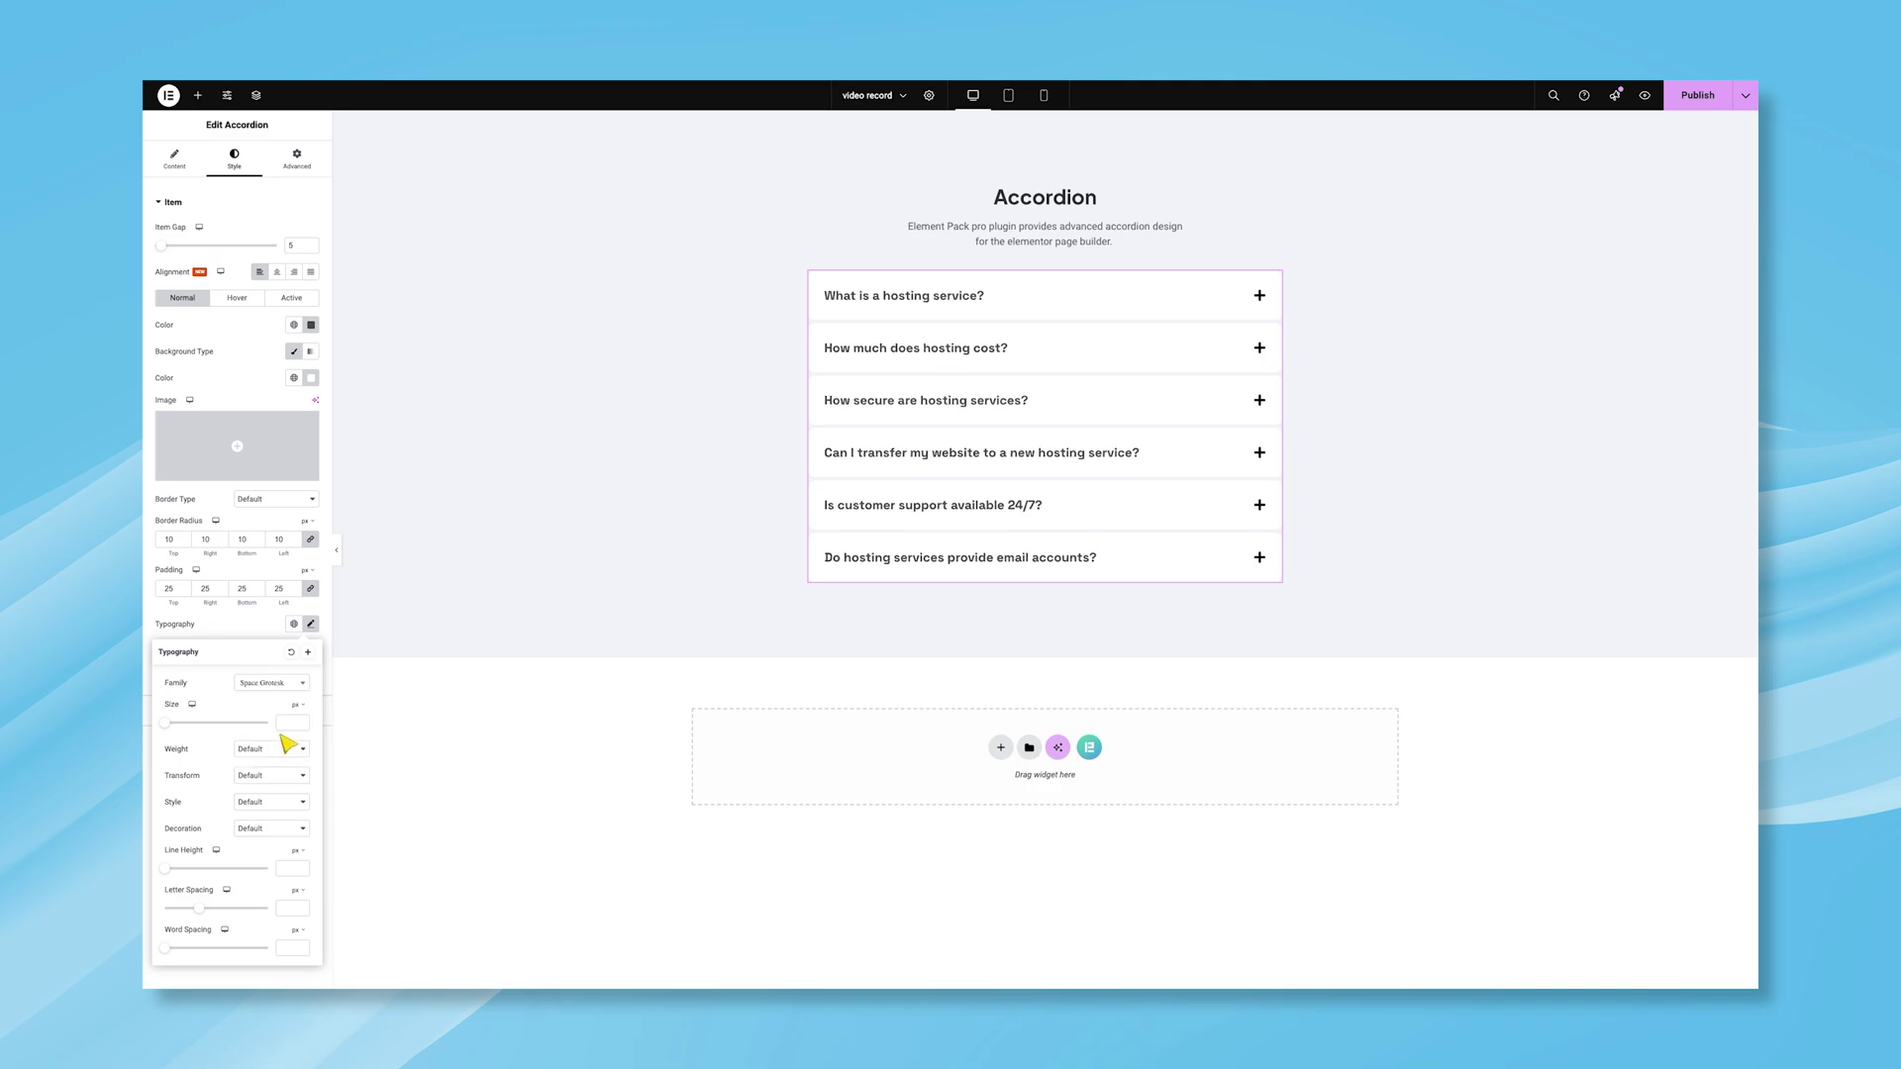
pyautogui.write('20')
pyautogui.click(282, 757)
pyautogui.click(280, 698)
pyautogui.click(266, 638)
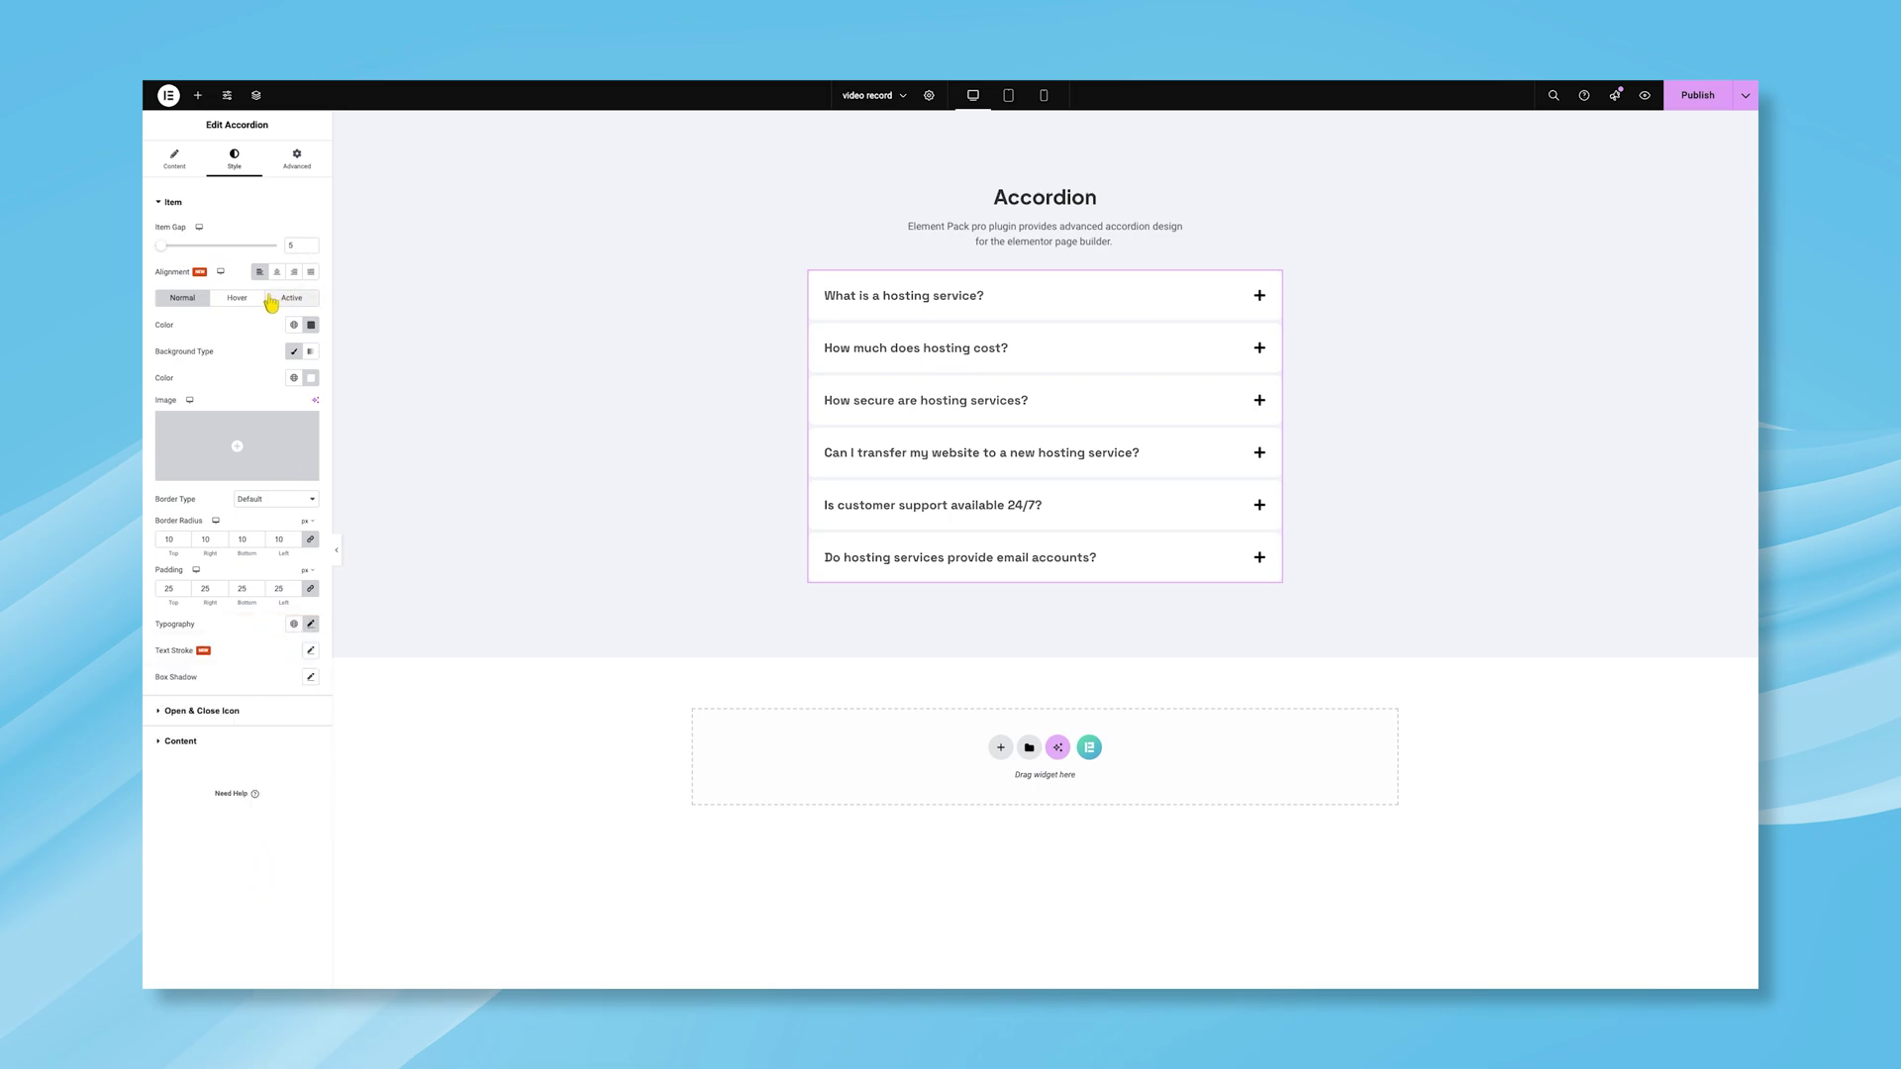
# Set the border radius of open (active) items to 0.
pyautogui.click(305, 300)
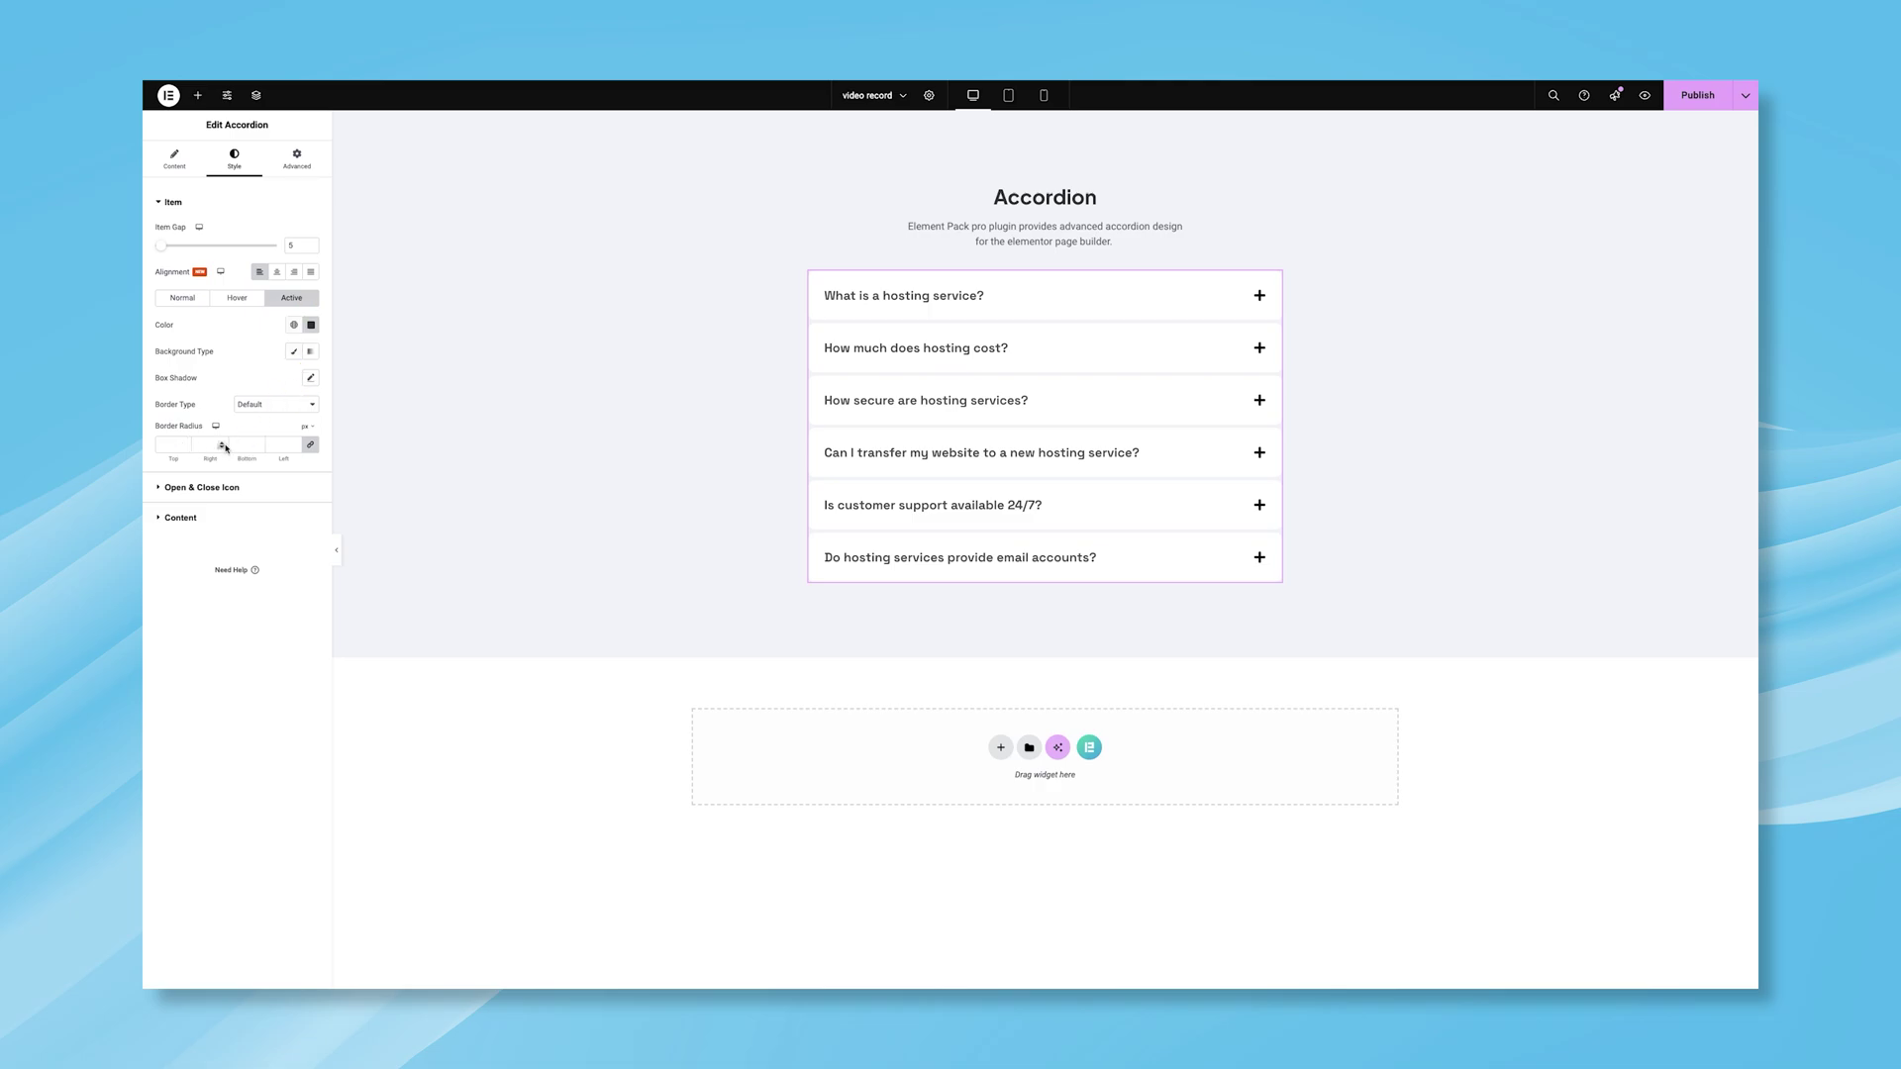
pyautogui.click(257, 445)
pyautogui.click(165, 301)
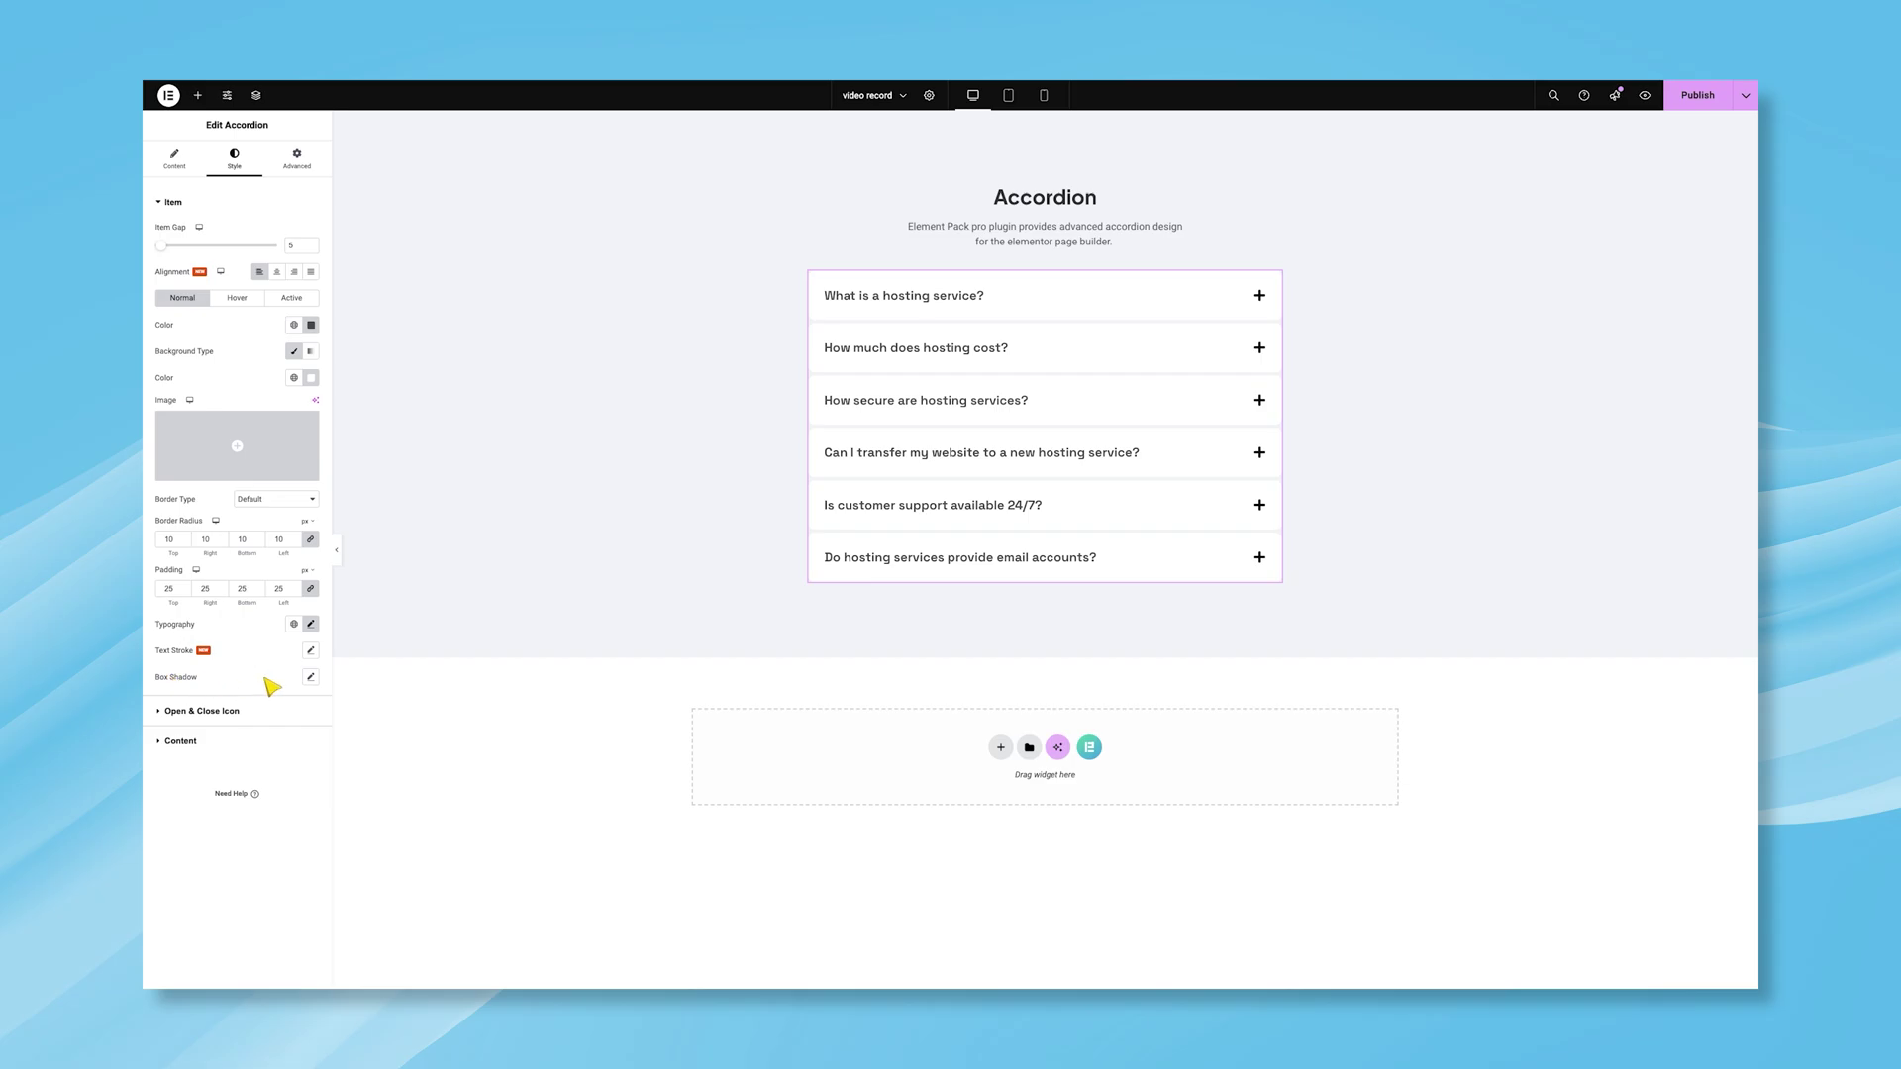
# Keep the open/close icons after the titles and colour them purple.
pyautogui.click(206, 713)
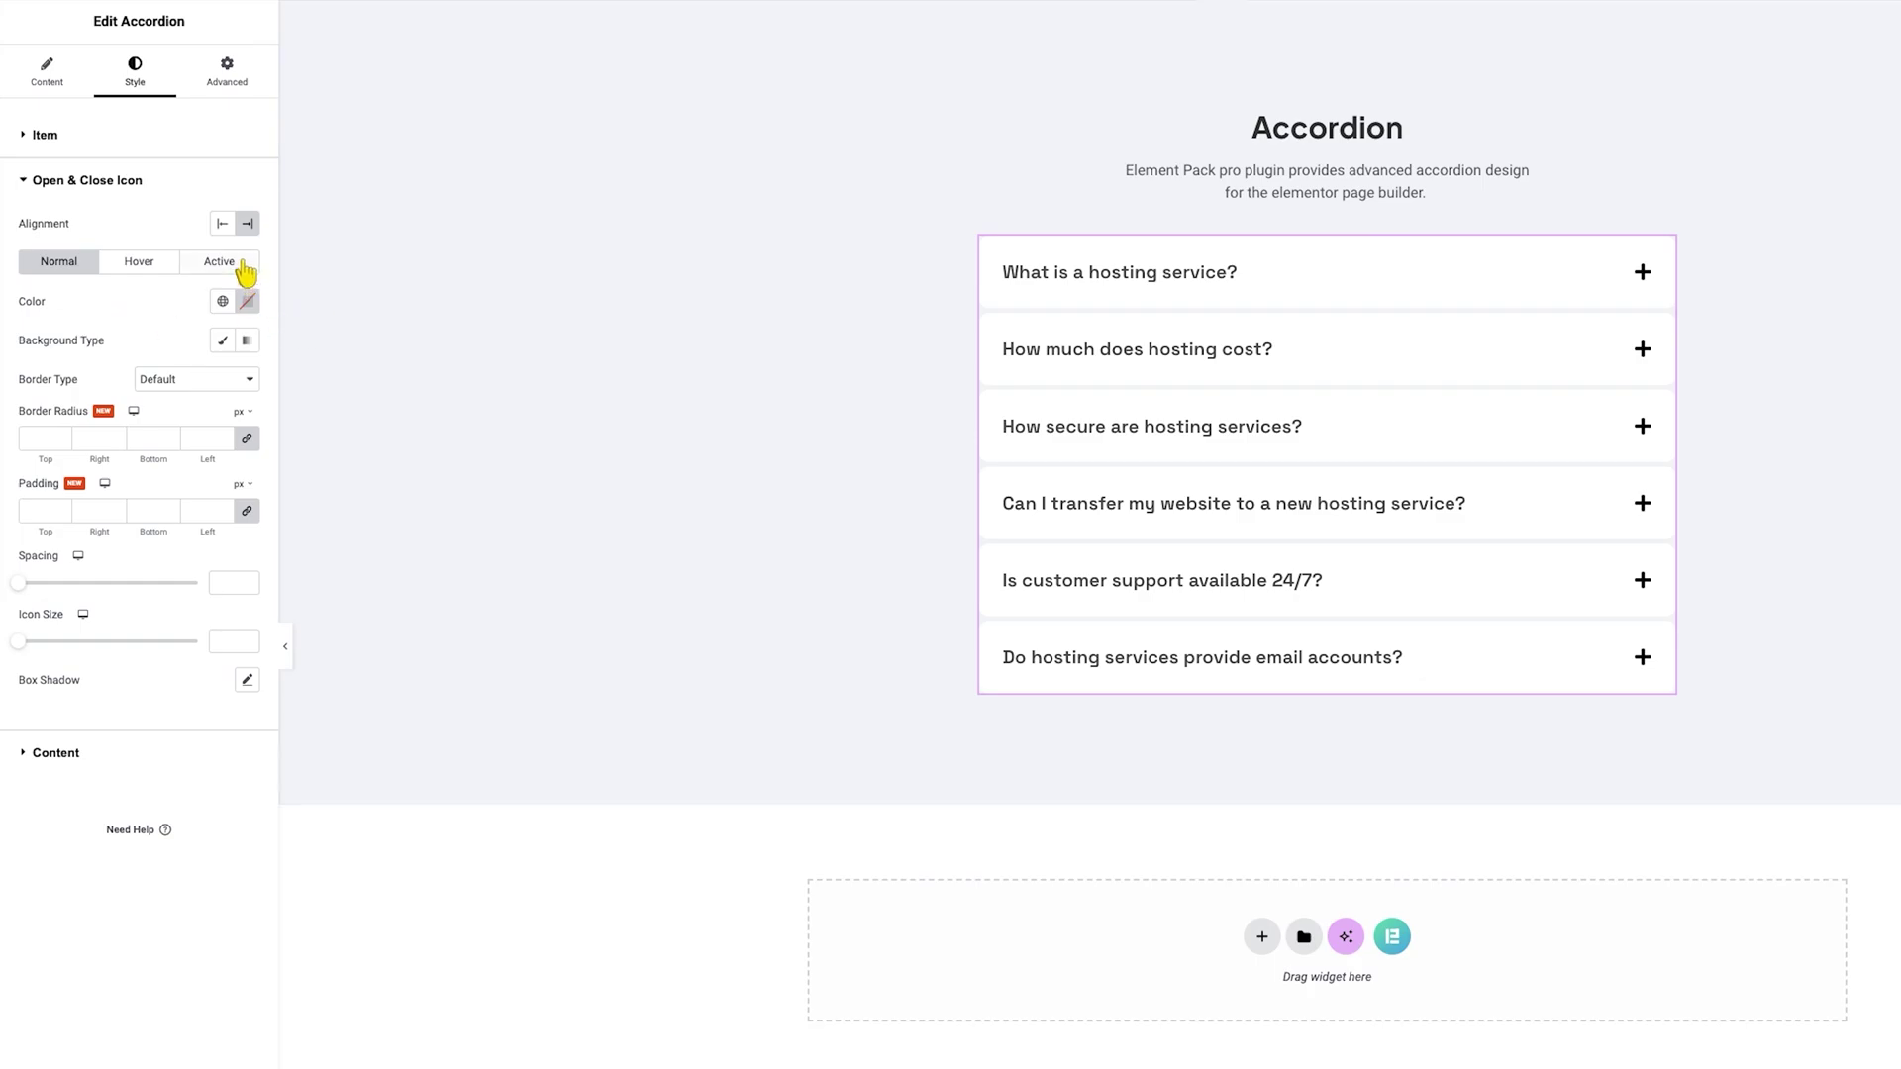
pyautogui.click(224, 225)
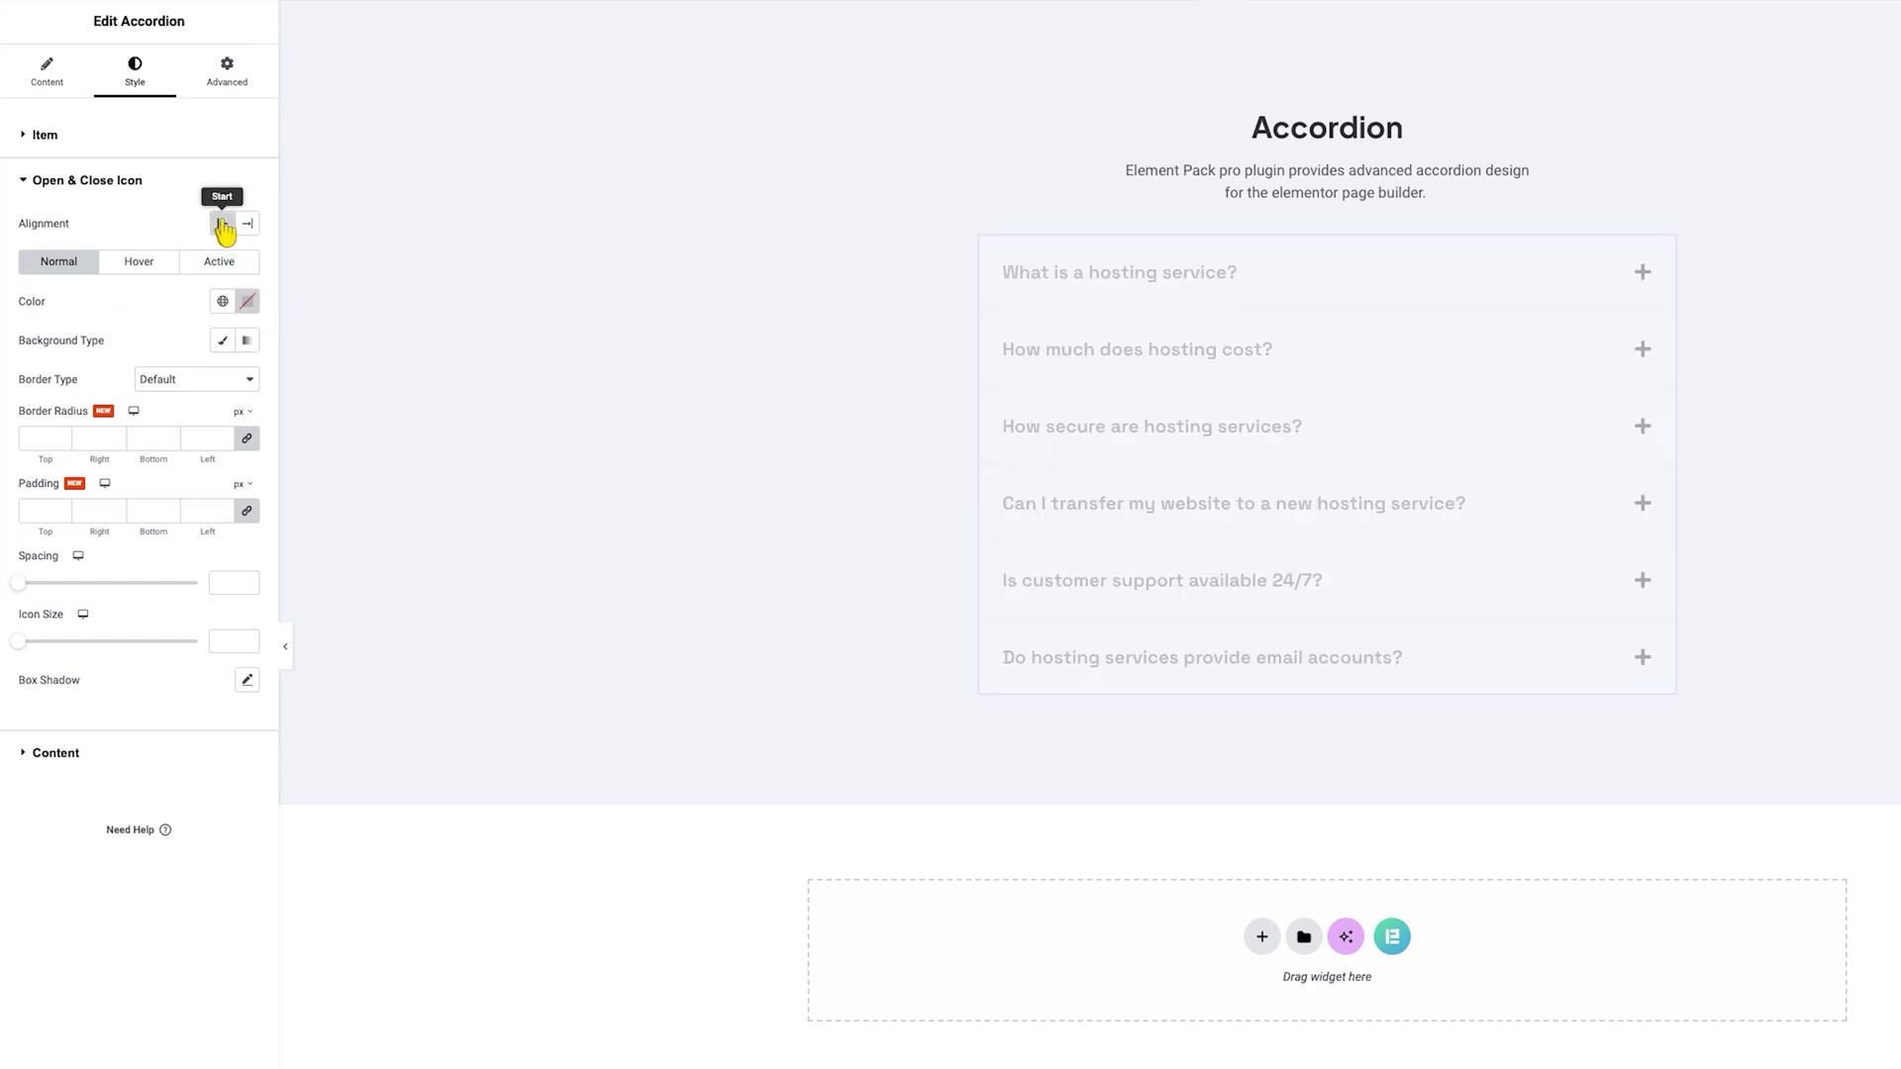
pyautogui.click(247, 226)
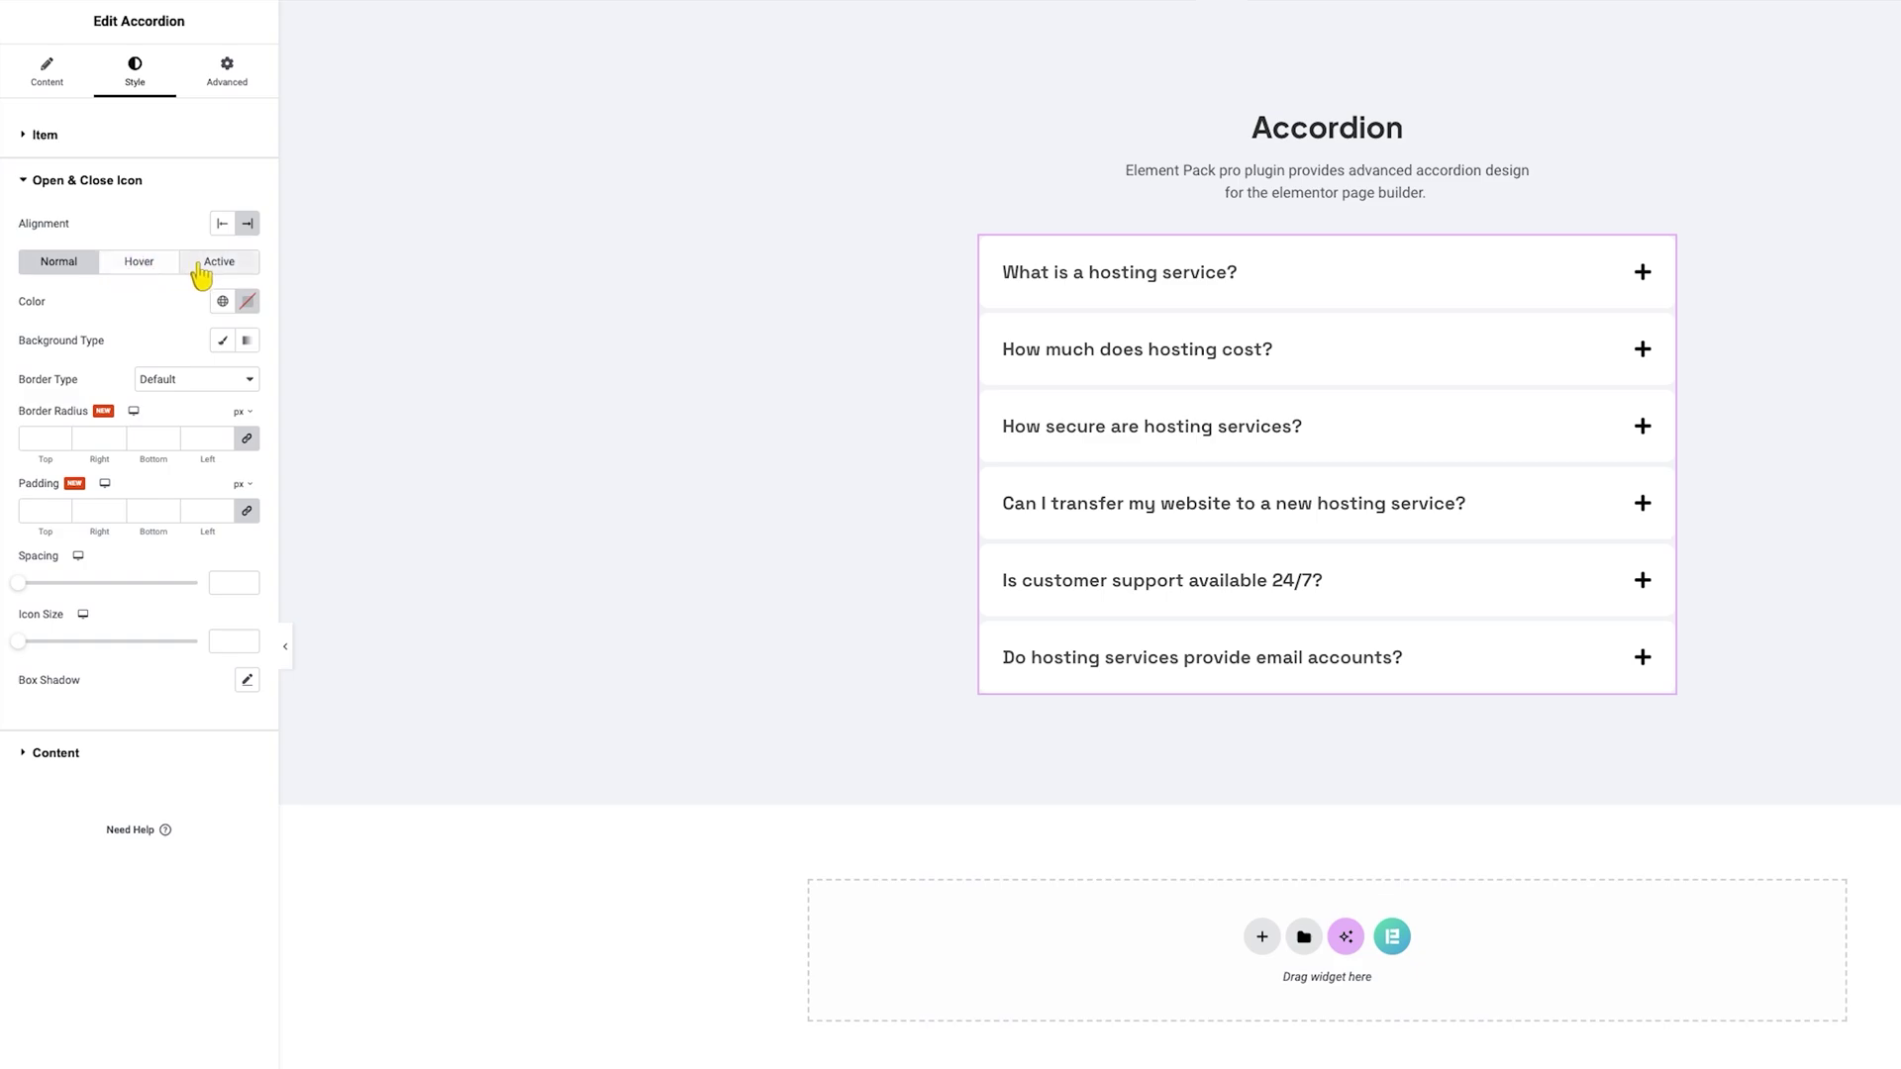
pyautogui.click(248, 301)
pyautogui.hotkey('ctrl', 'v')
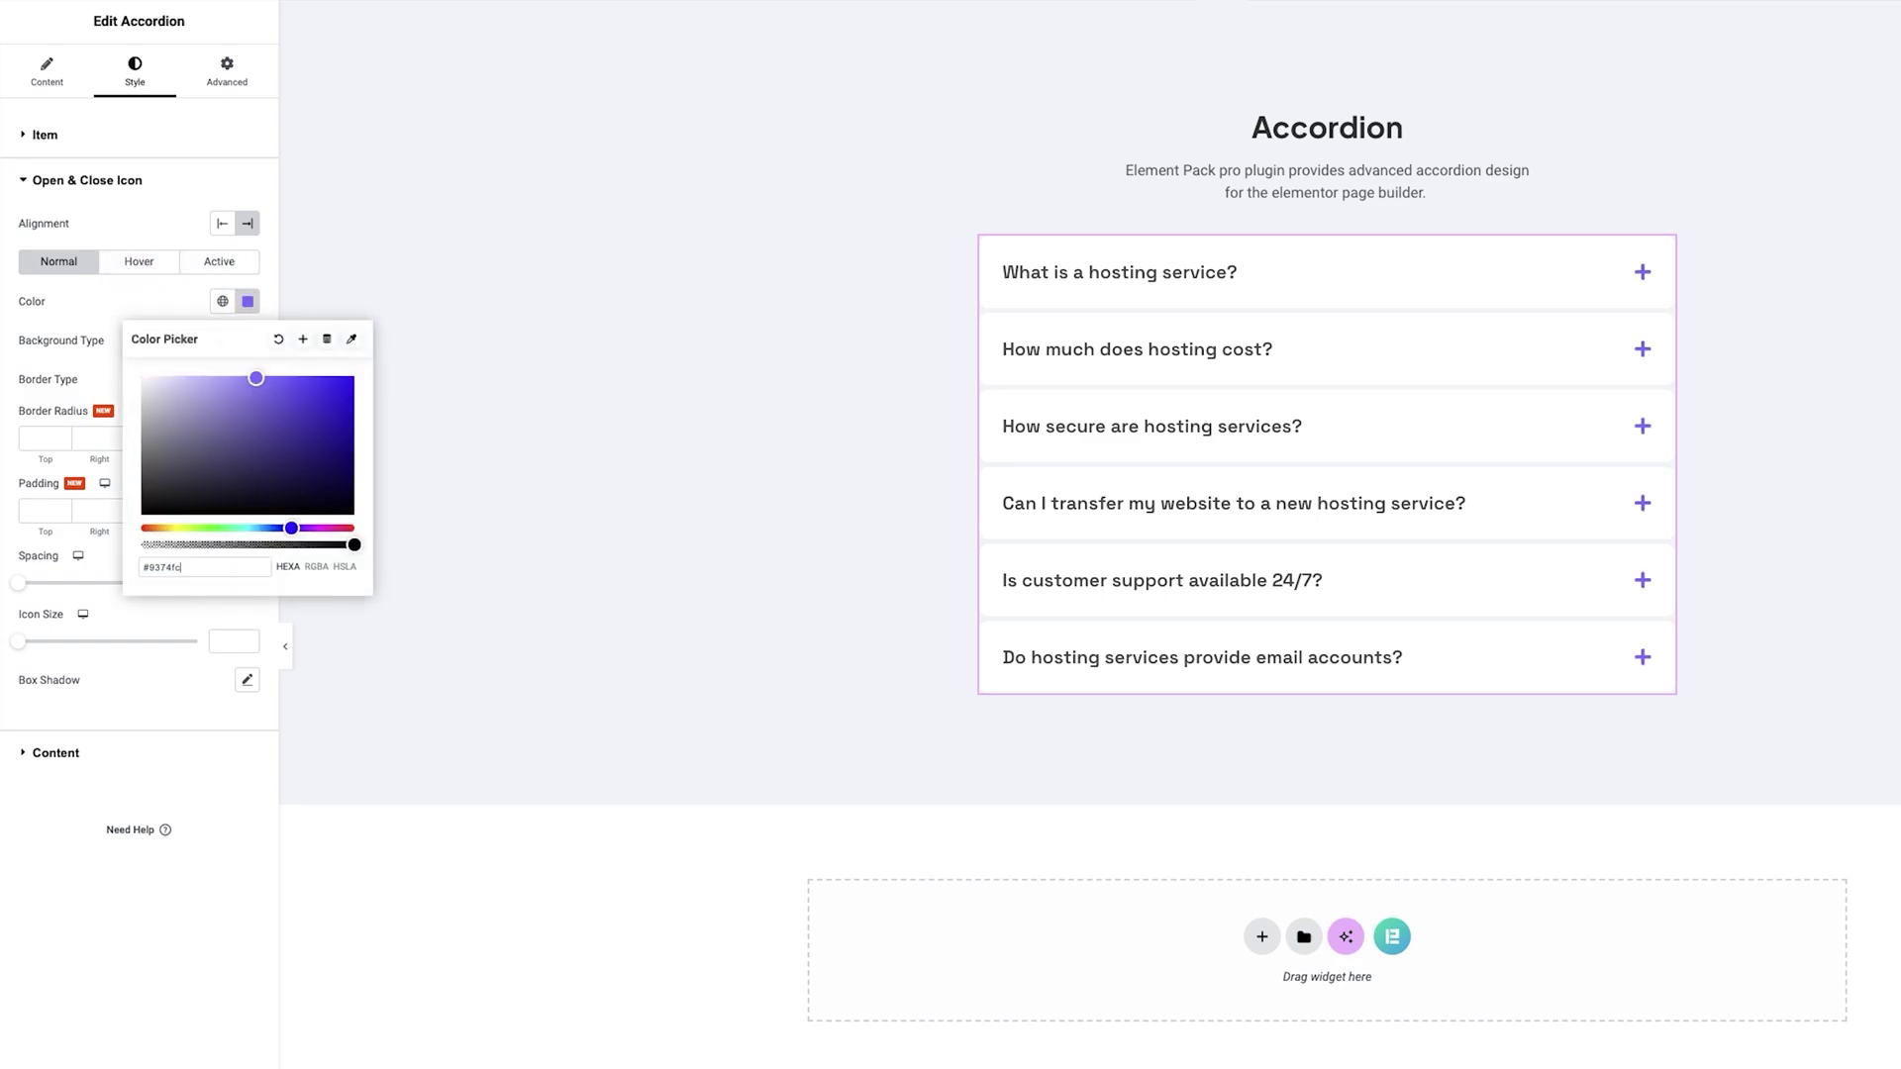
pyautogui.click(161, 310)
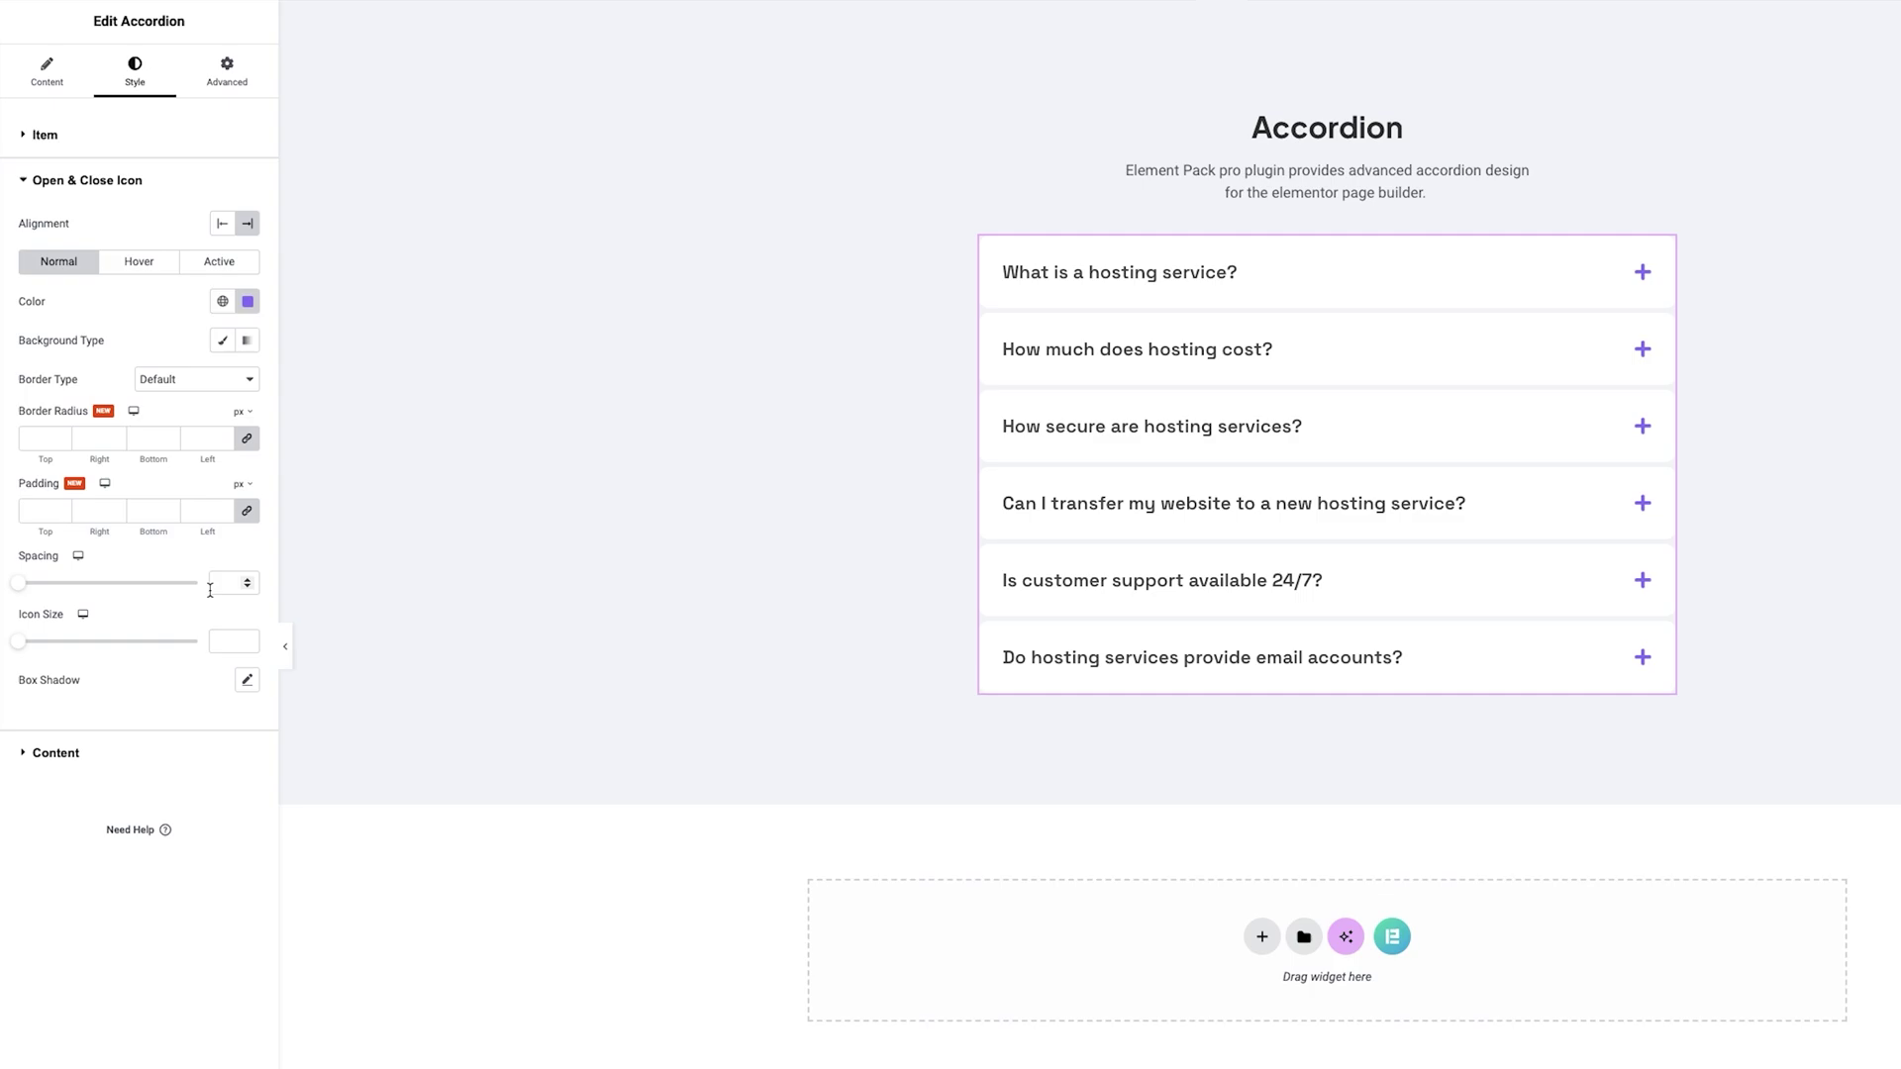
# Set the plus icon size to 17 and review its hover and active states.
pyautogui.click(218, 641)
pyautogui.write('17')
pyautogui.click(147, 267)
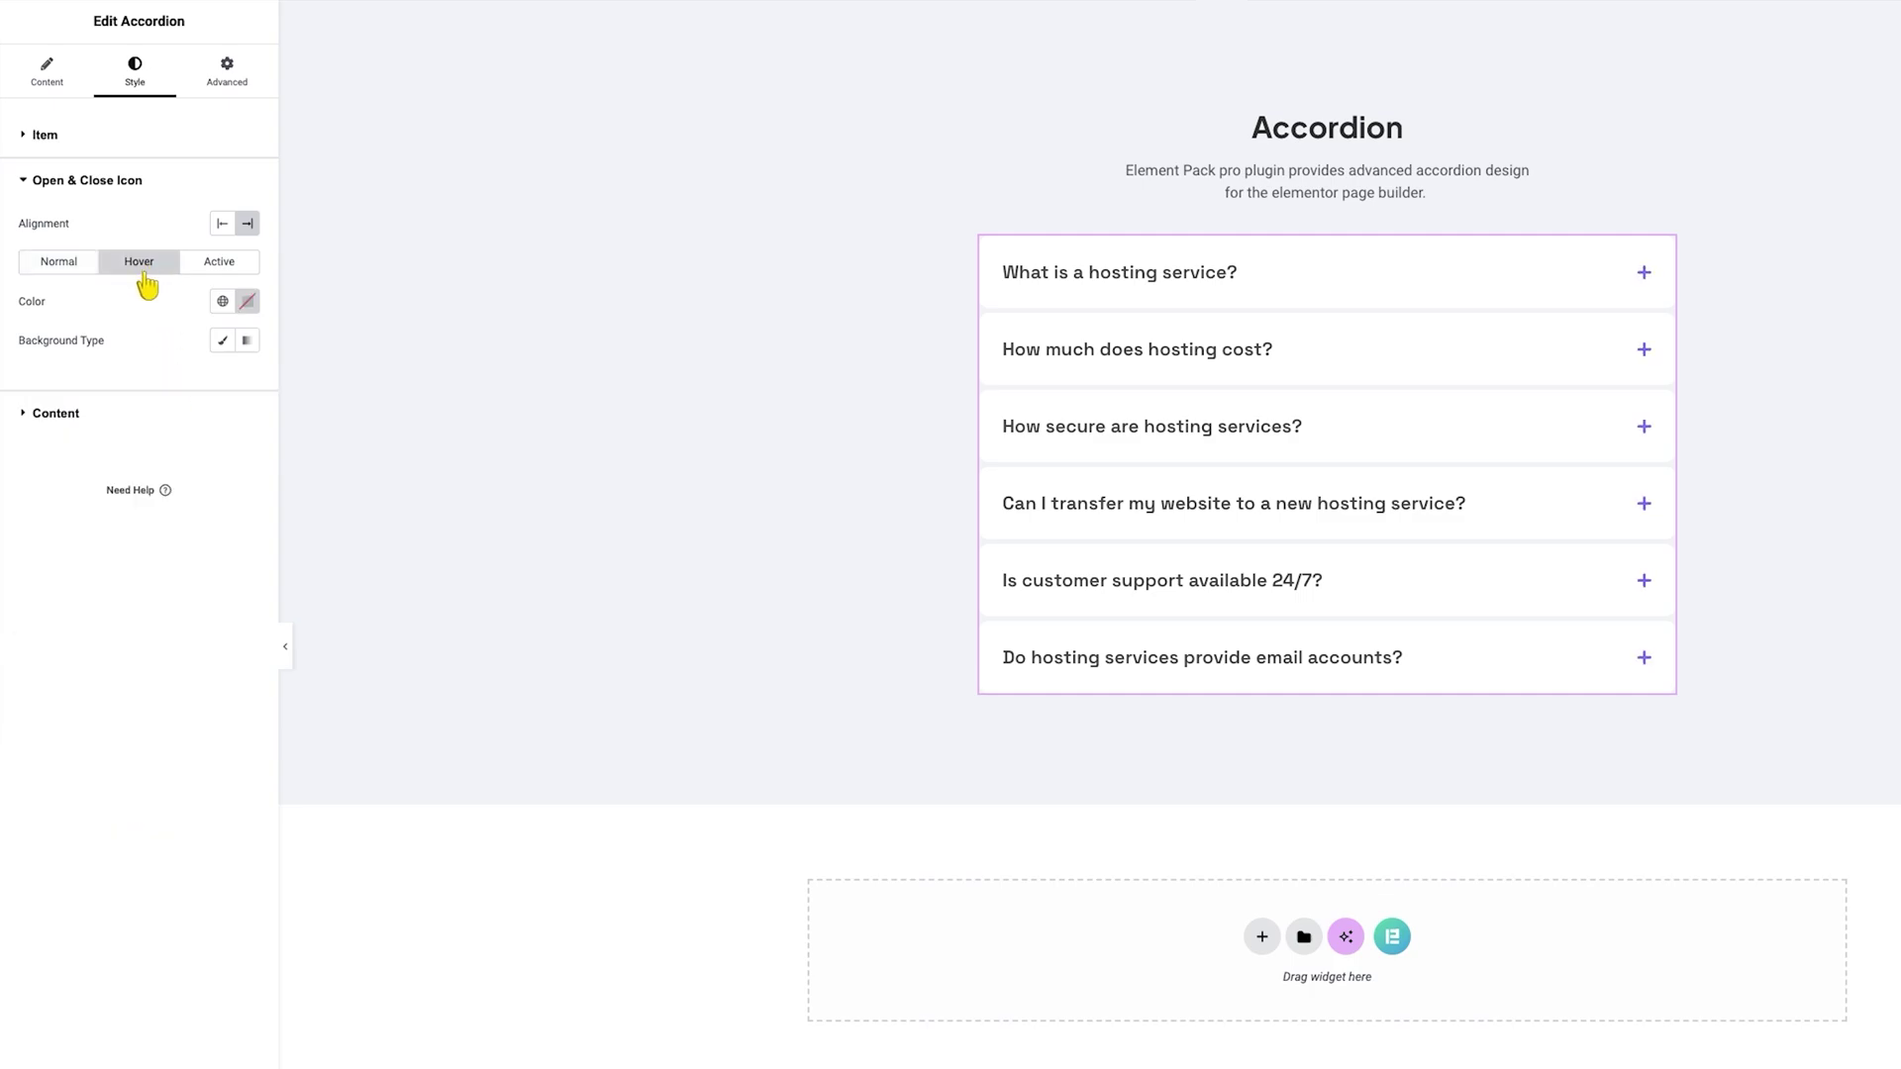
pyautogui.click(235, 266)
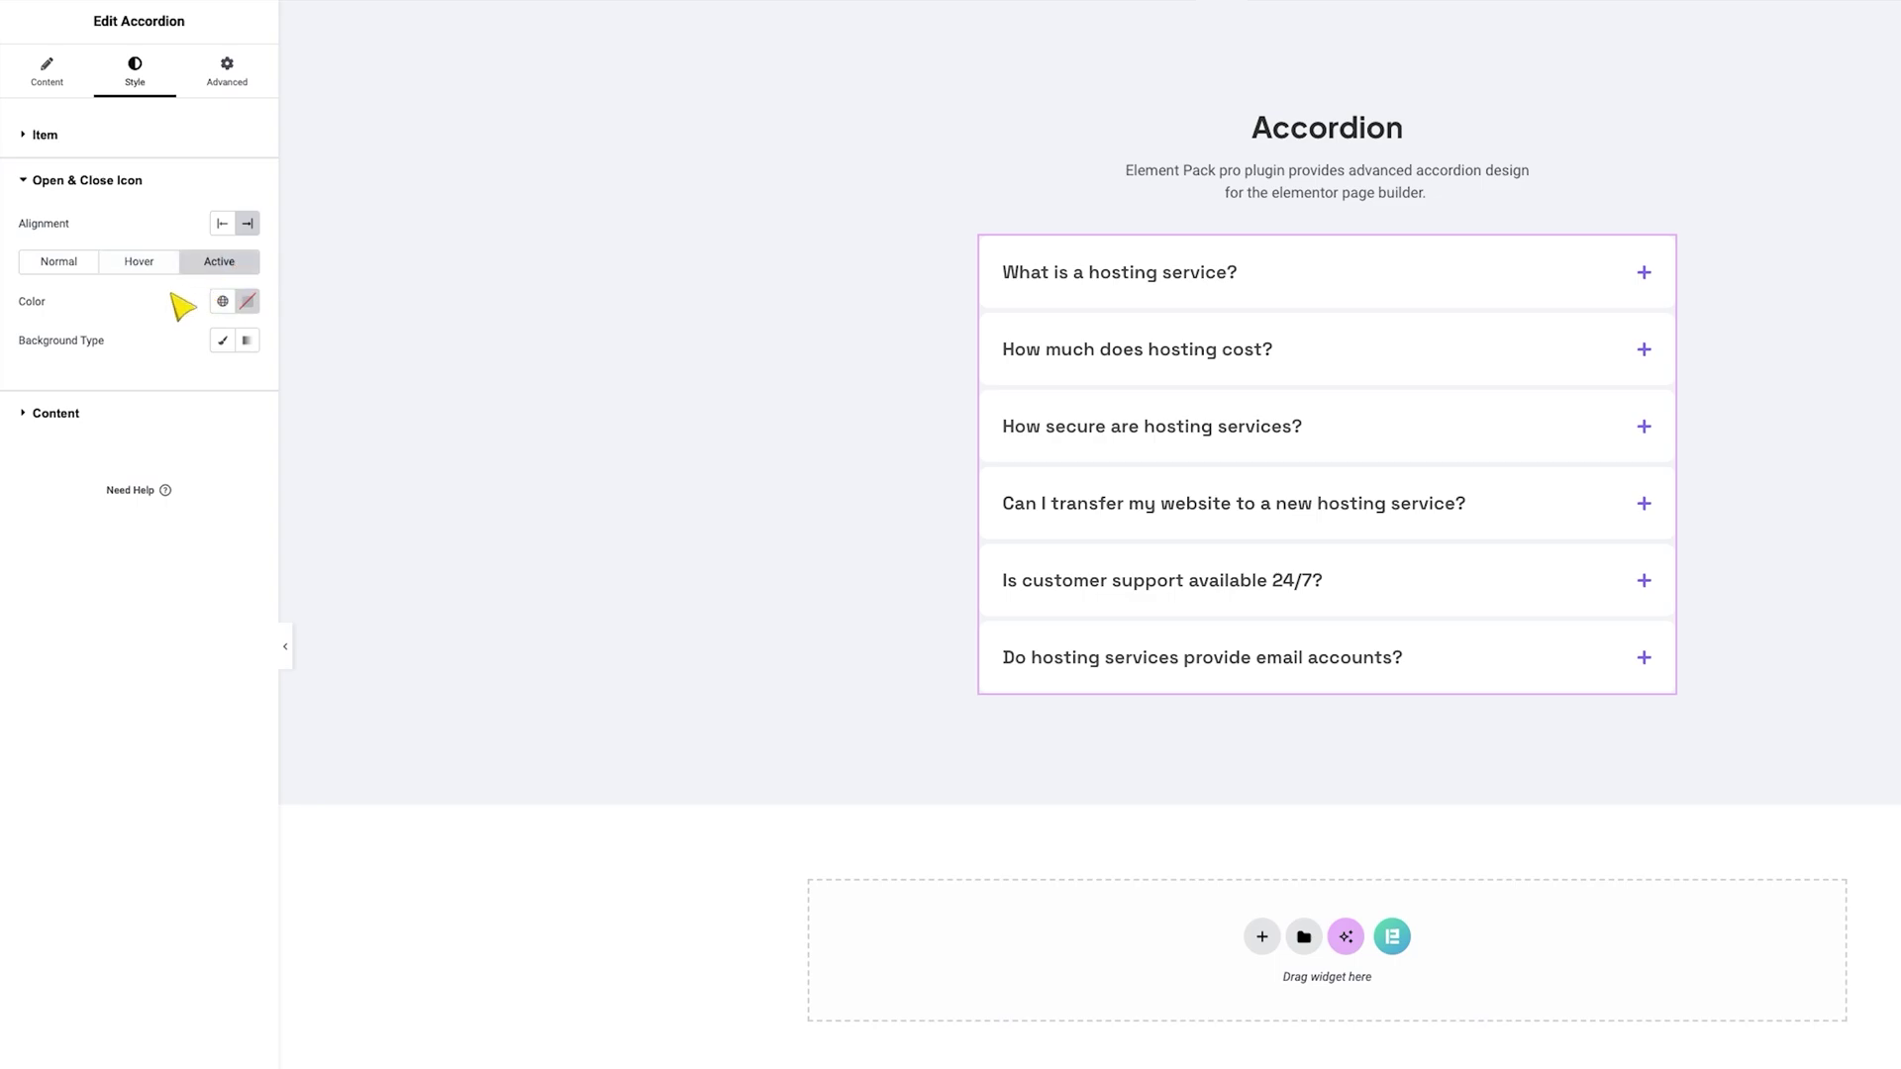
pyautogui.click(55, 414)
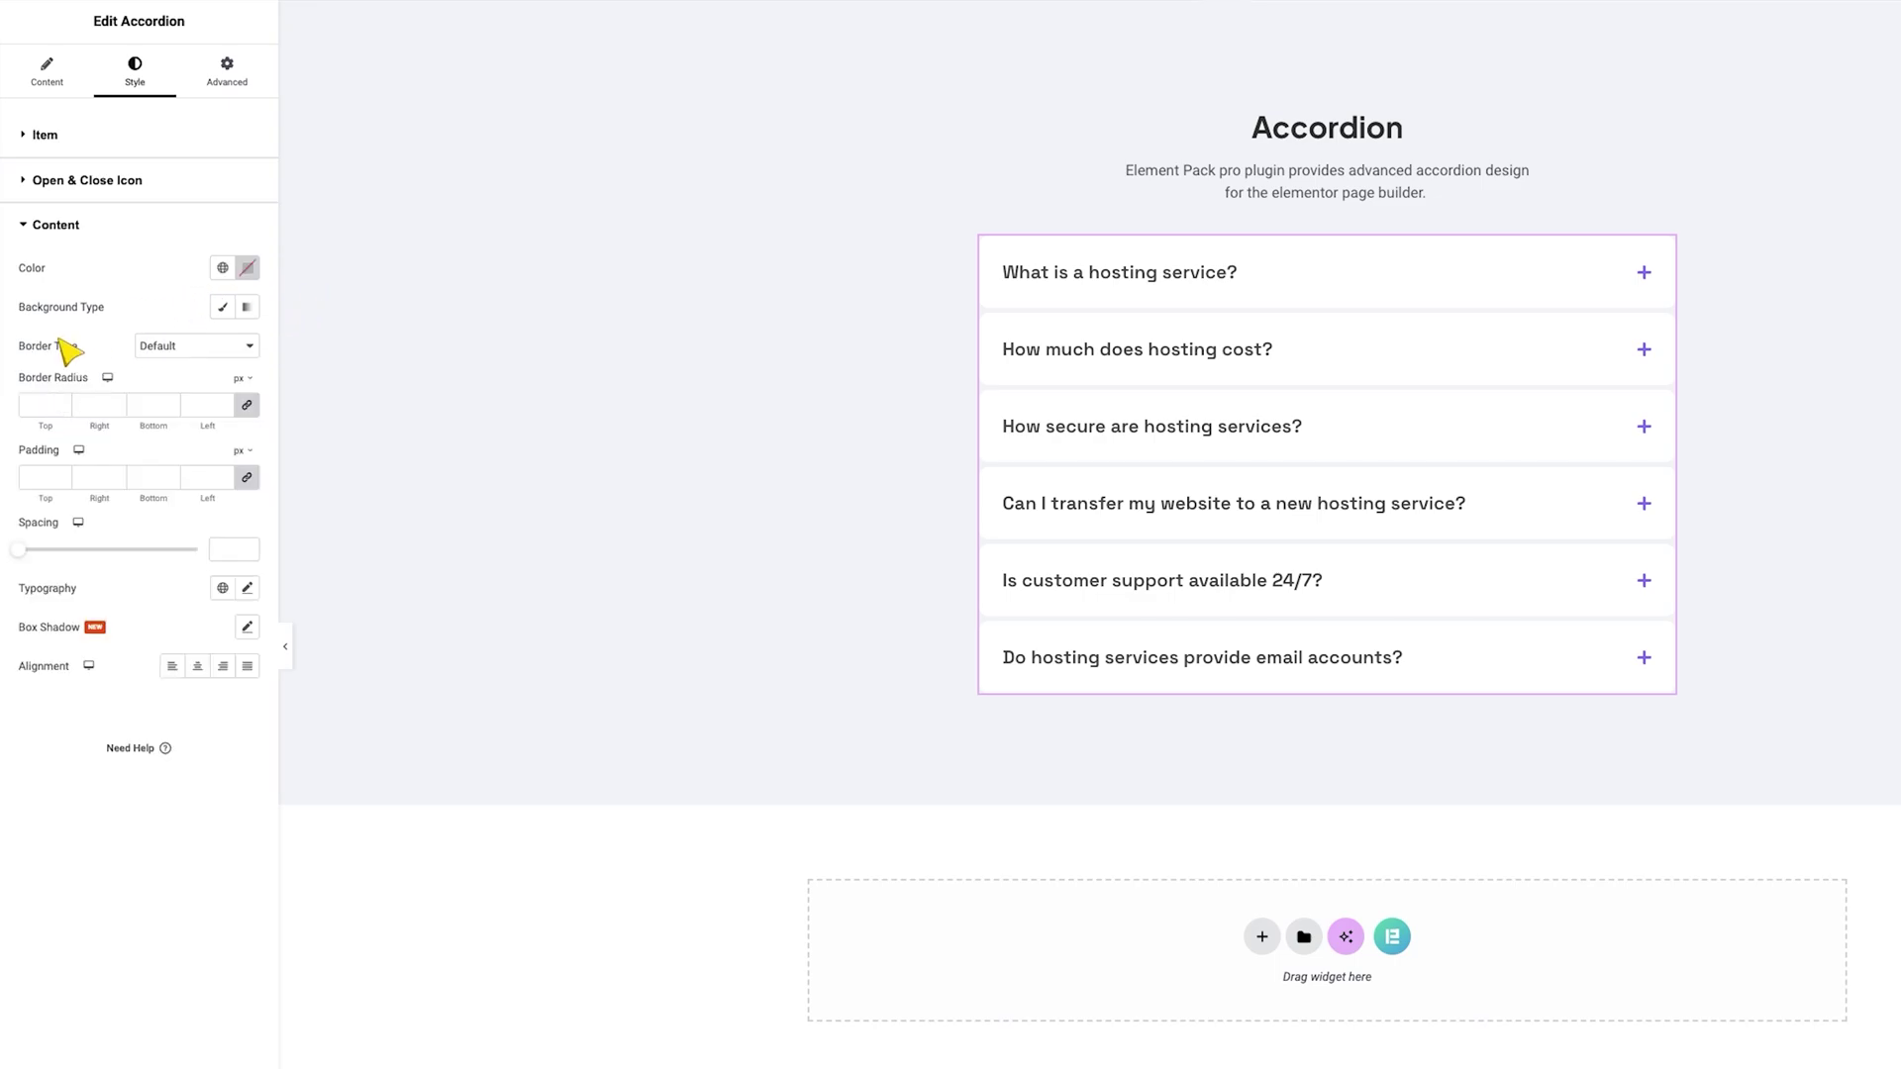
# Give the answer text a dark colour and preview the first answer.
pyautogui.click(247, 269)
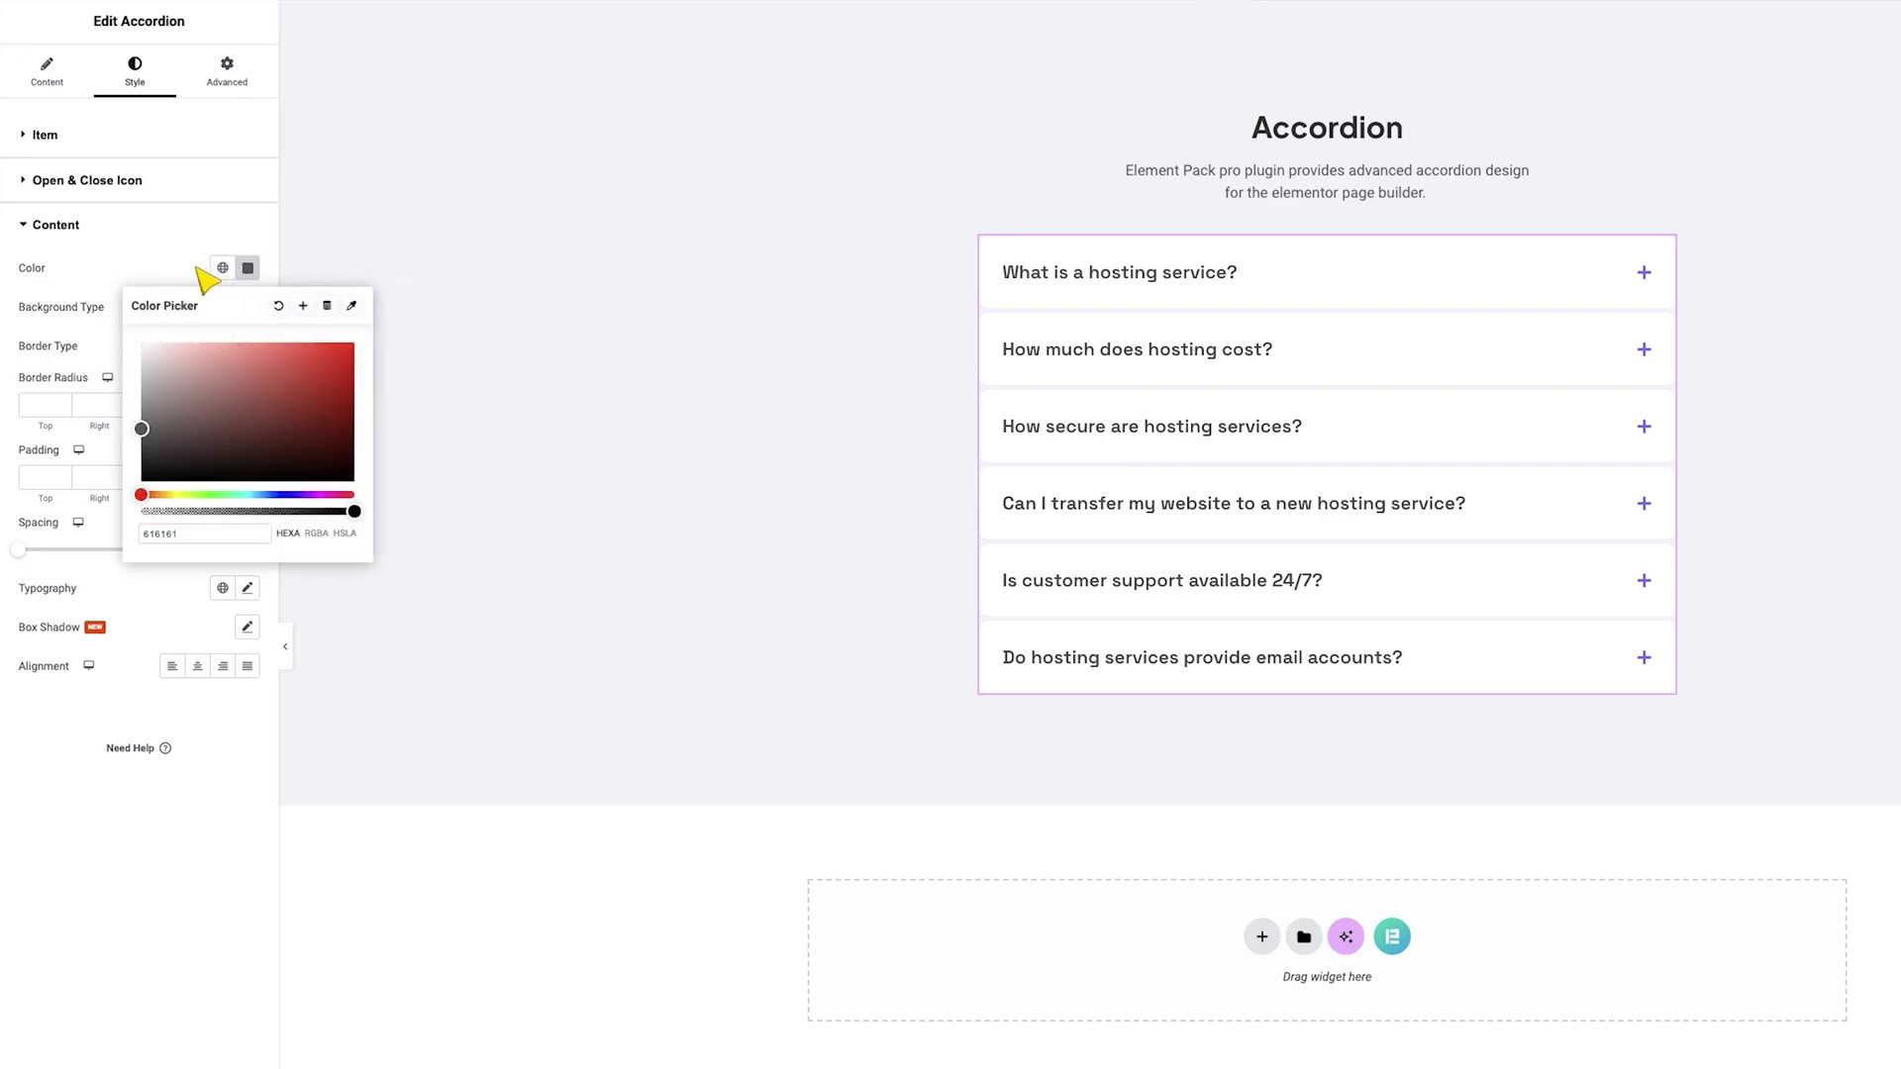
pyautogui.click(190, 281)
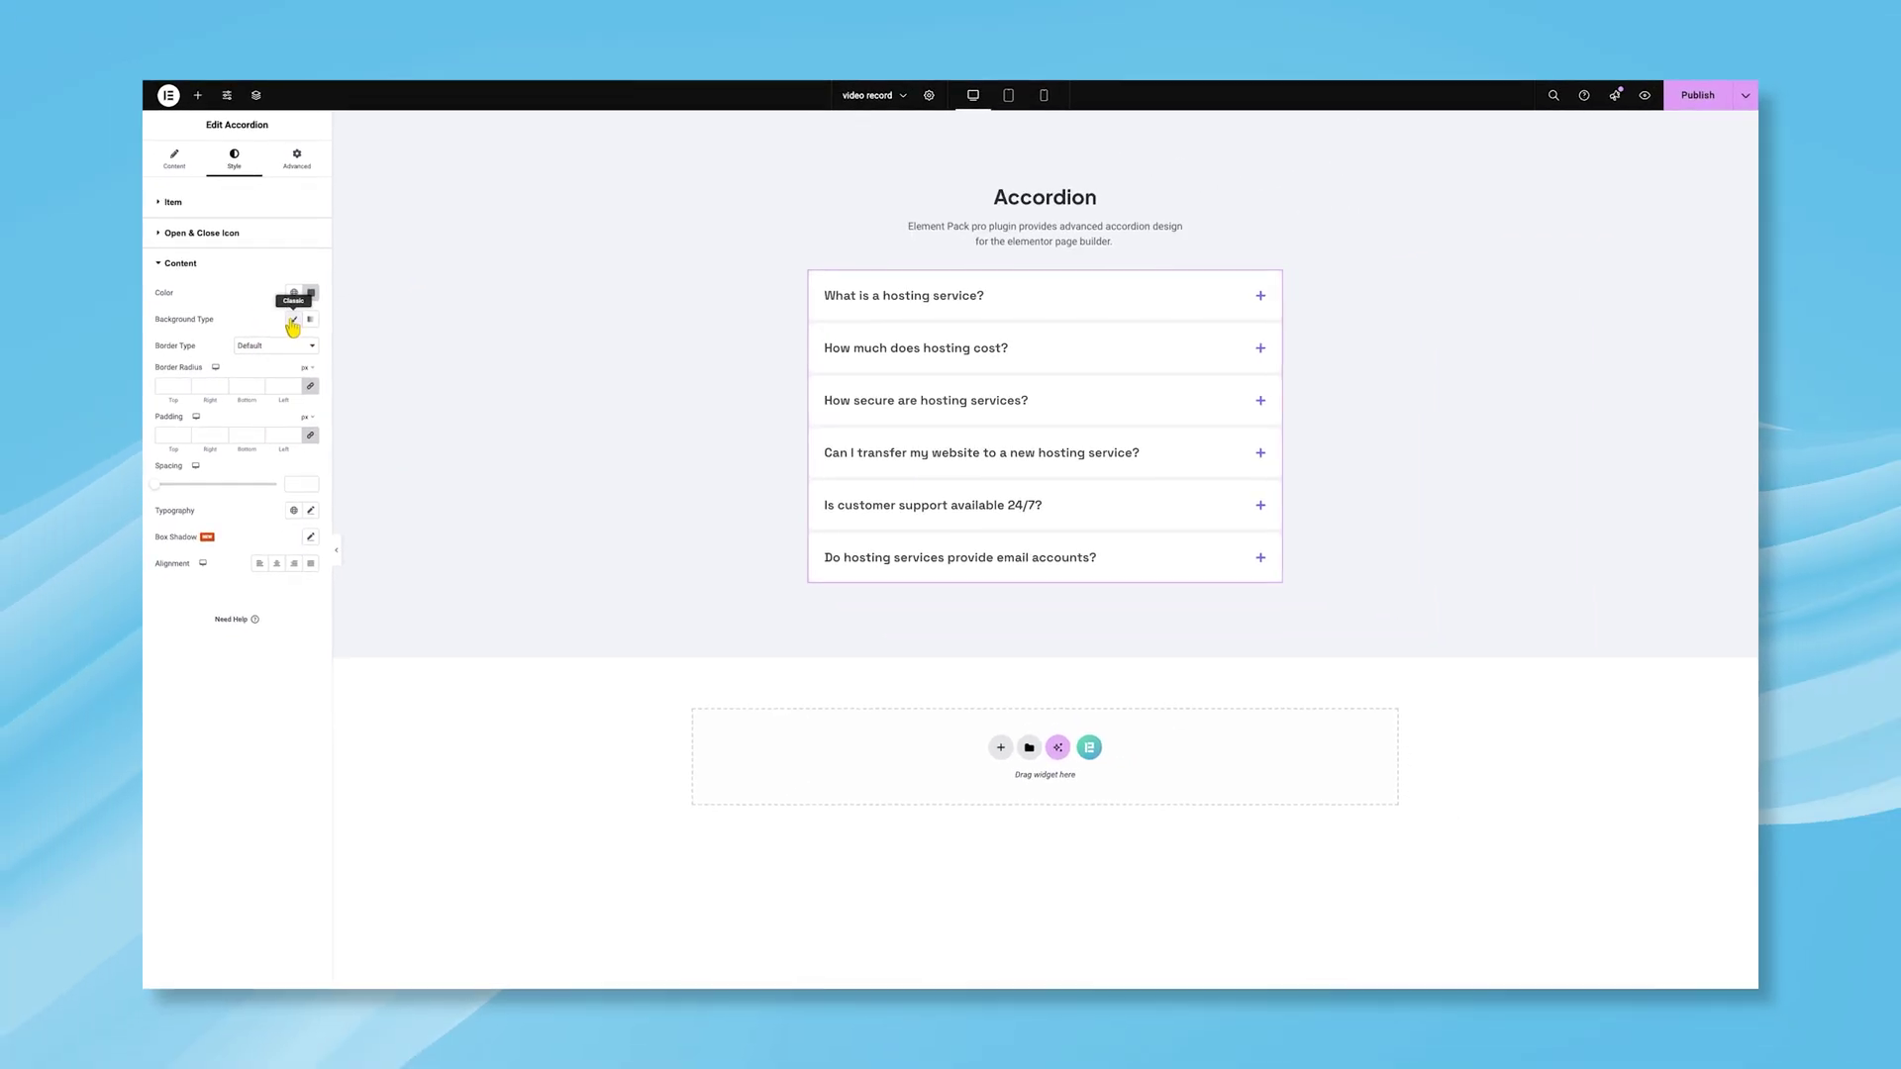
pyautogui.click(886, 311)
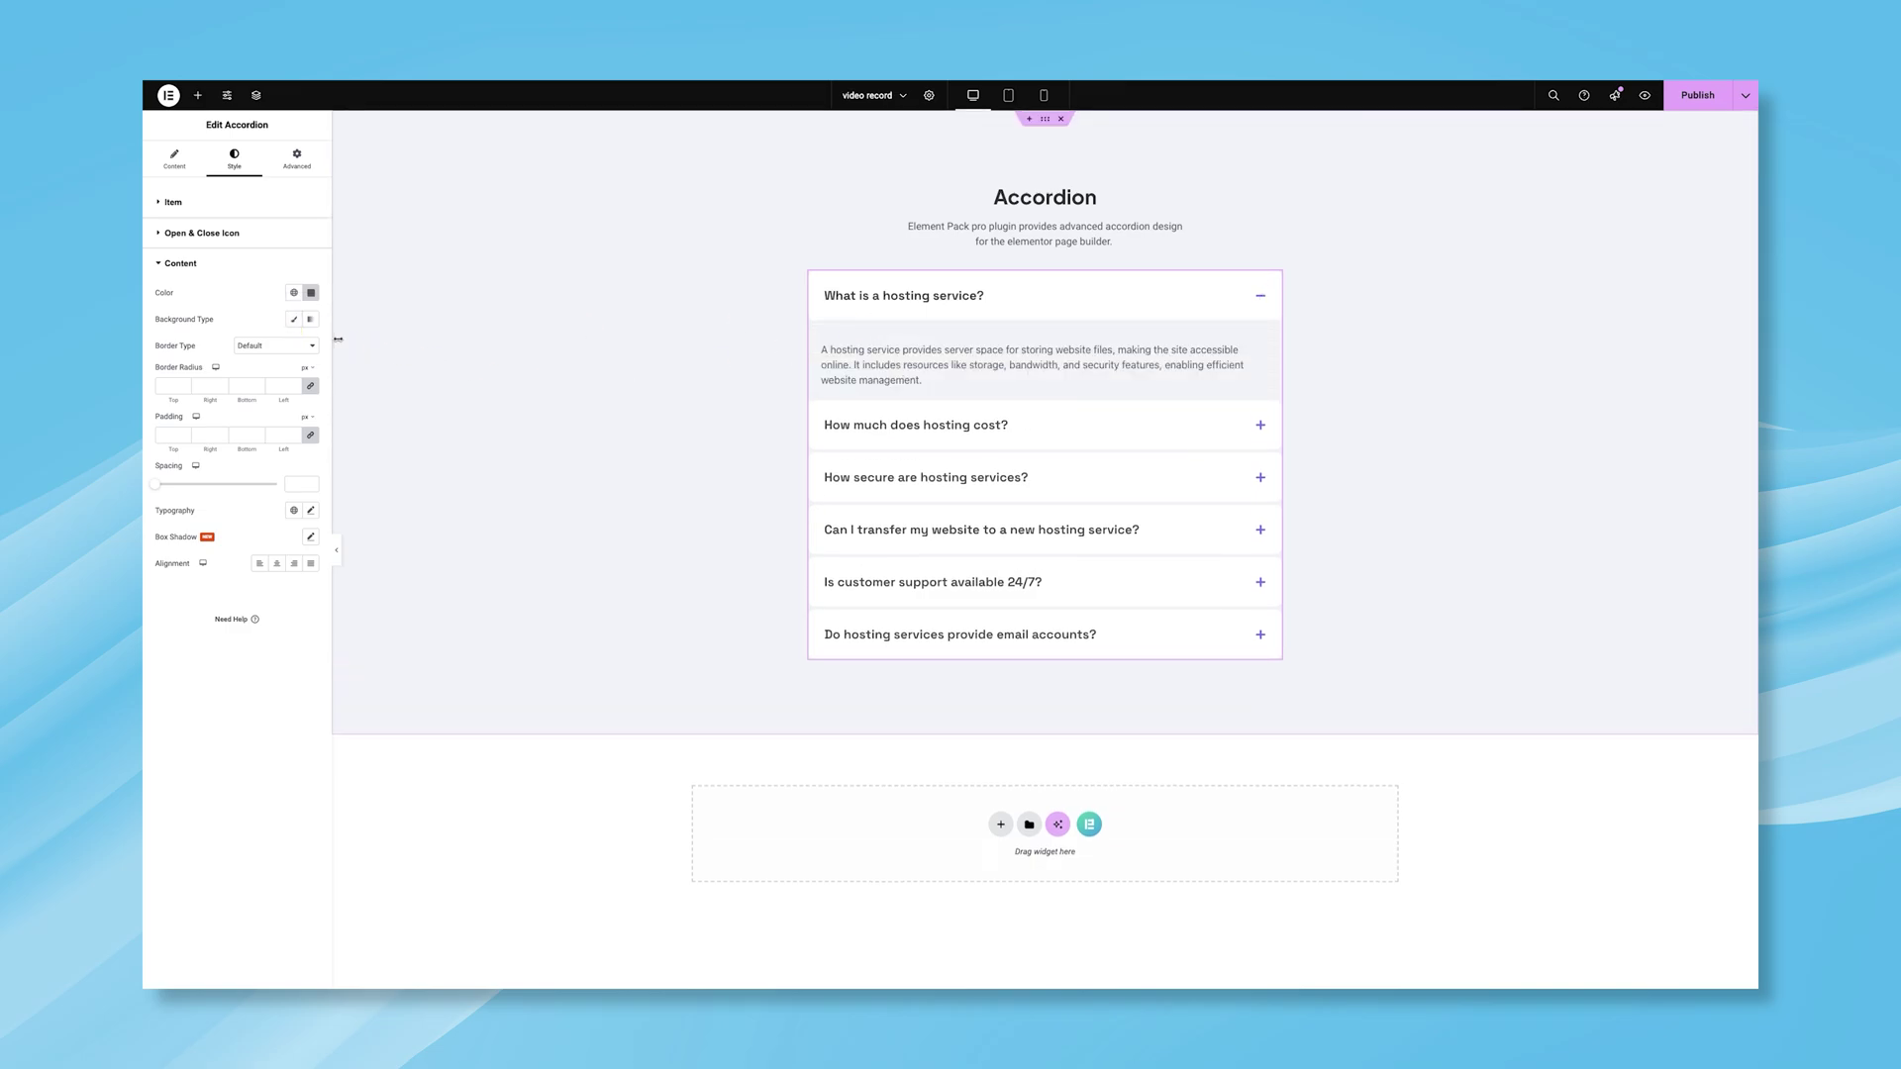
# Give the answer panels a classic white background and 0 spacing below each question.
pyautogui.click(292, 320)
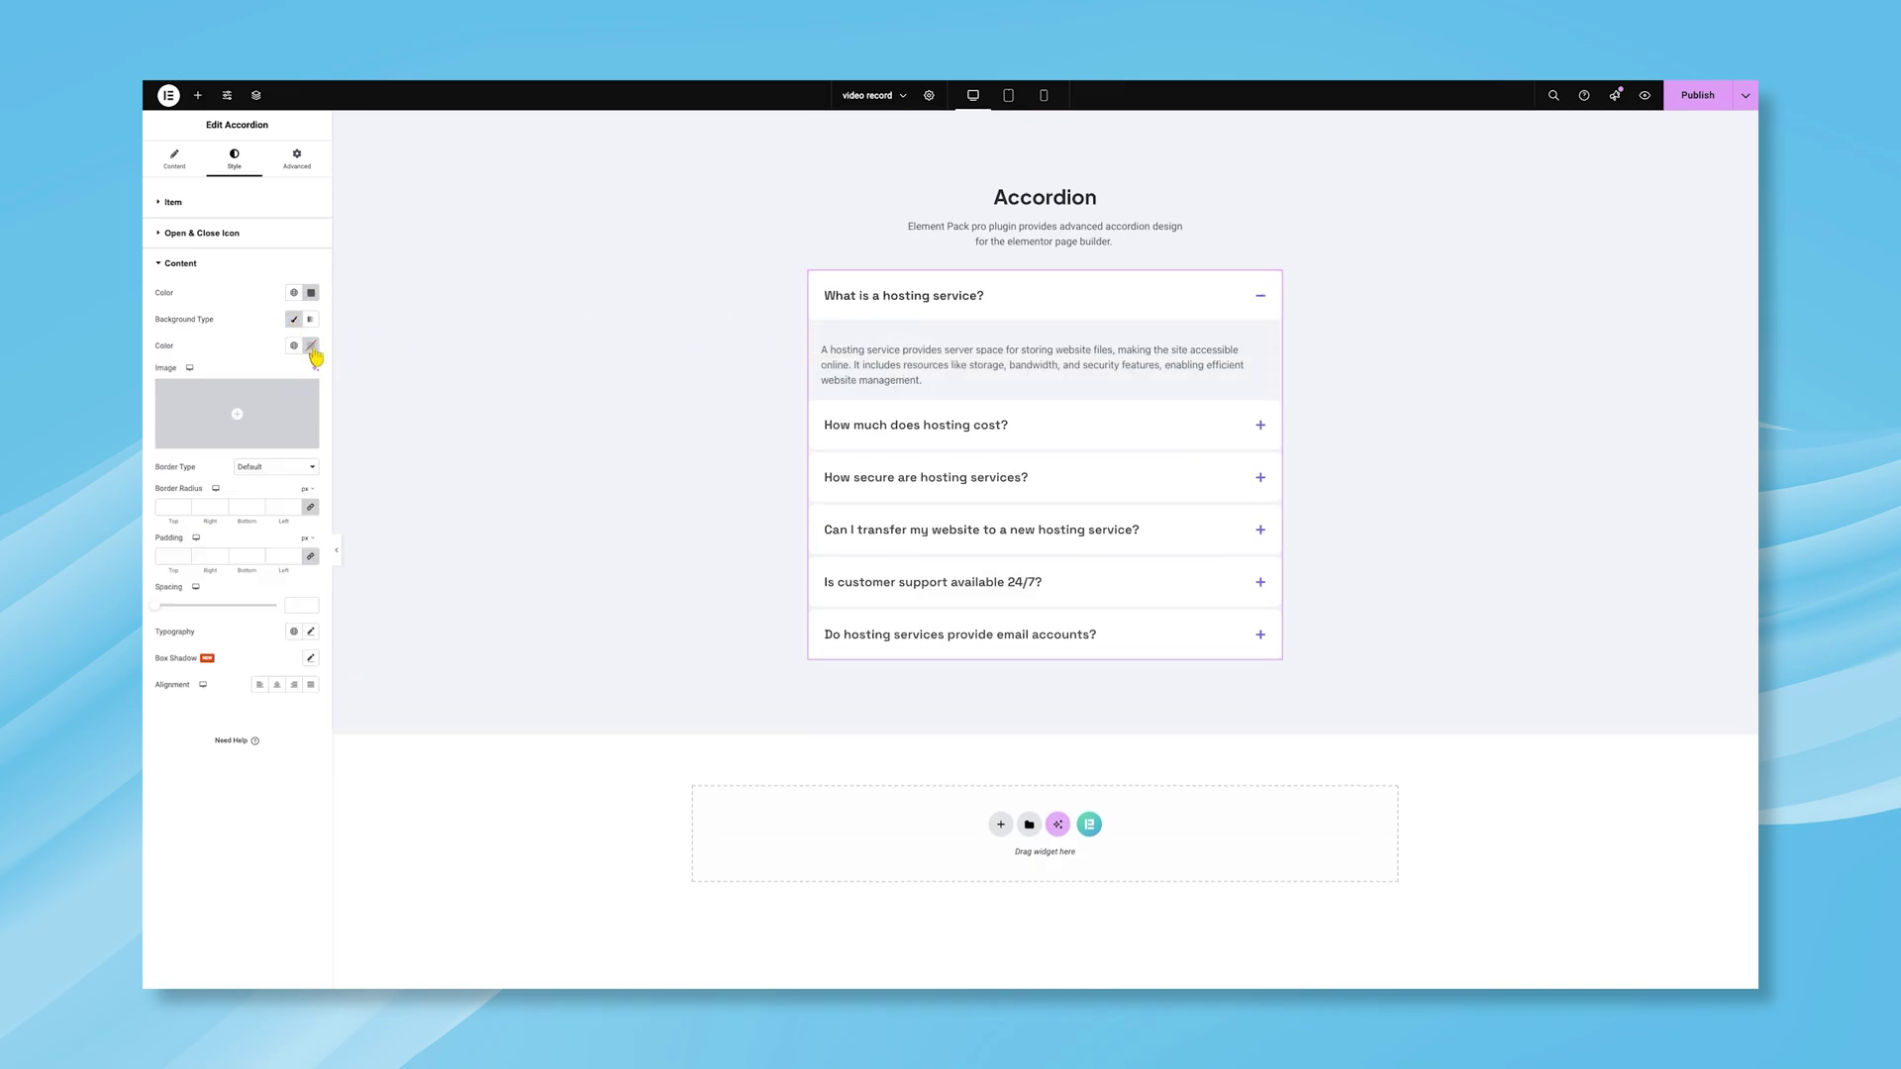
pyautogui.click(311, 345)
pyautogui.click(252, 352)
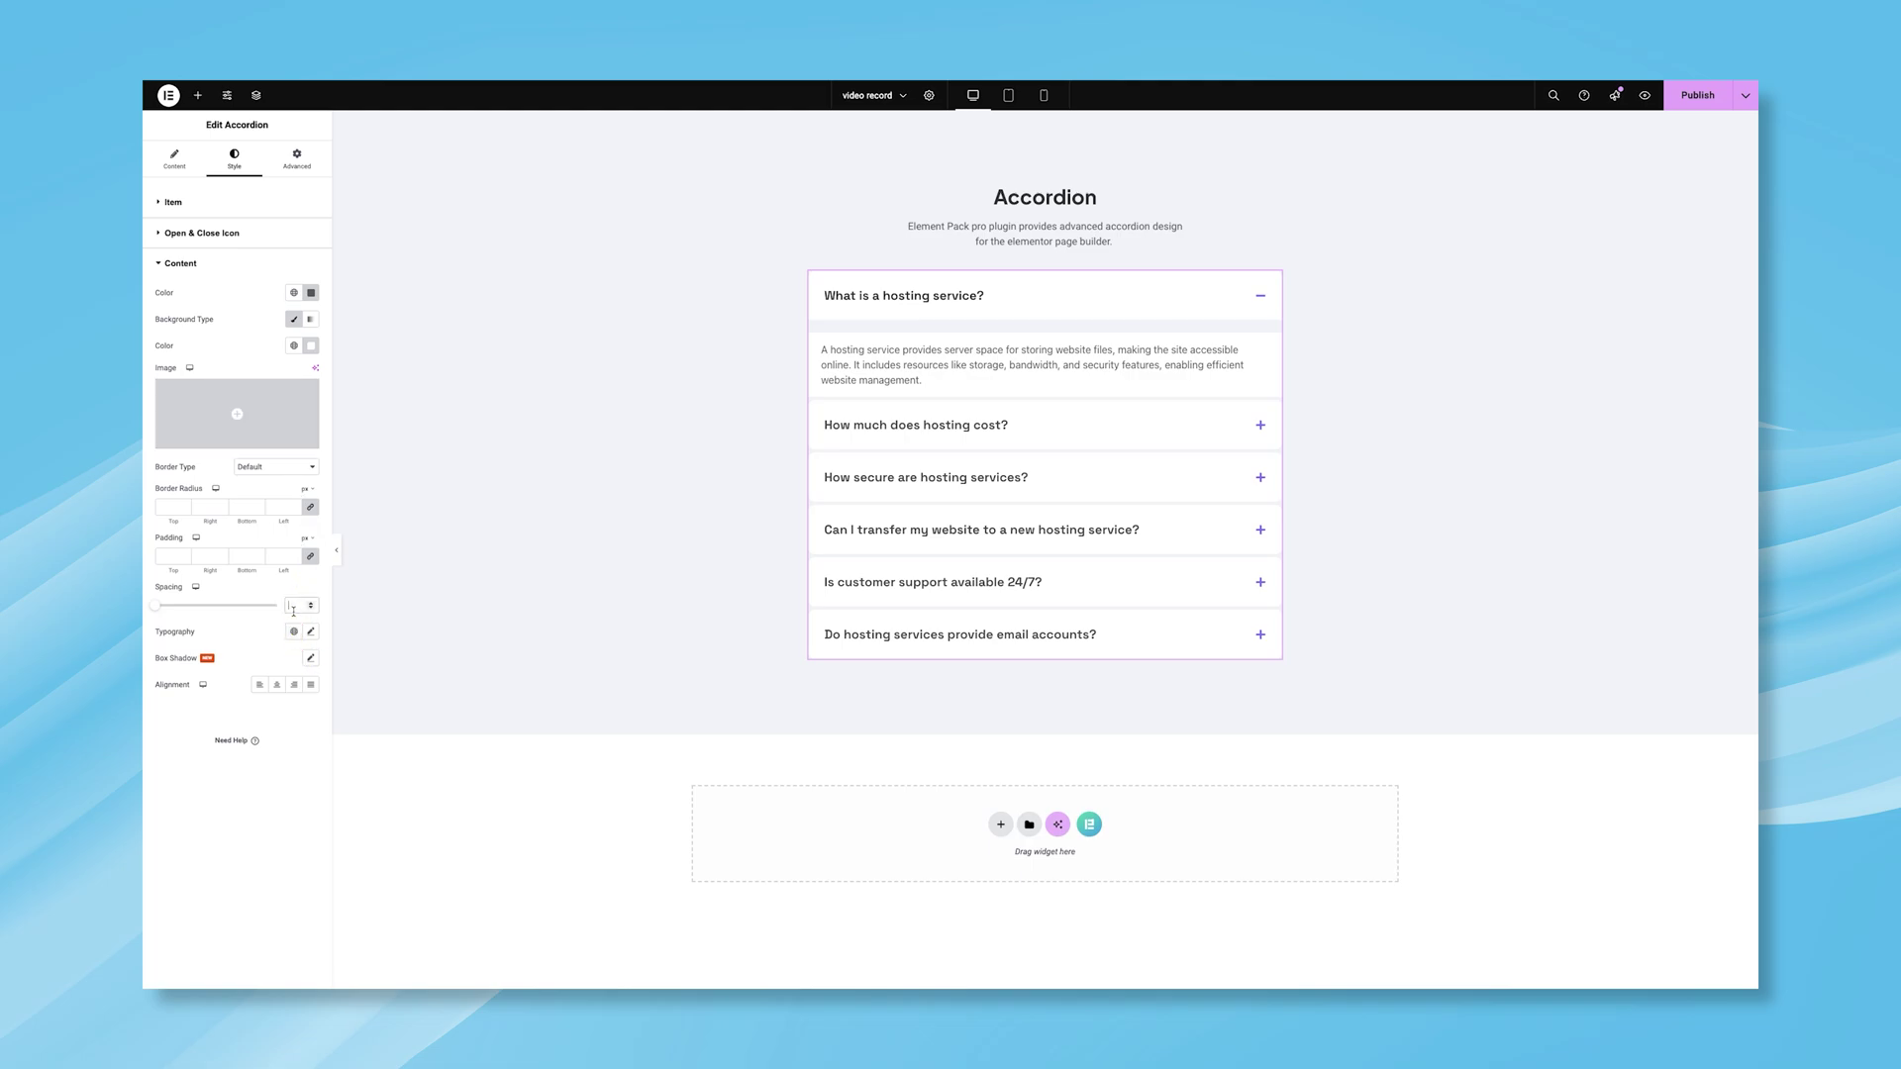
pyautogui.write('0')
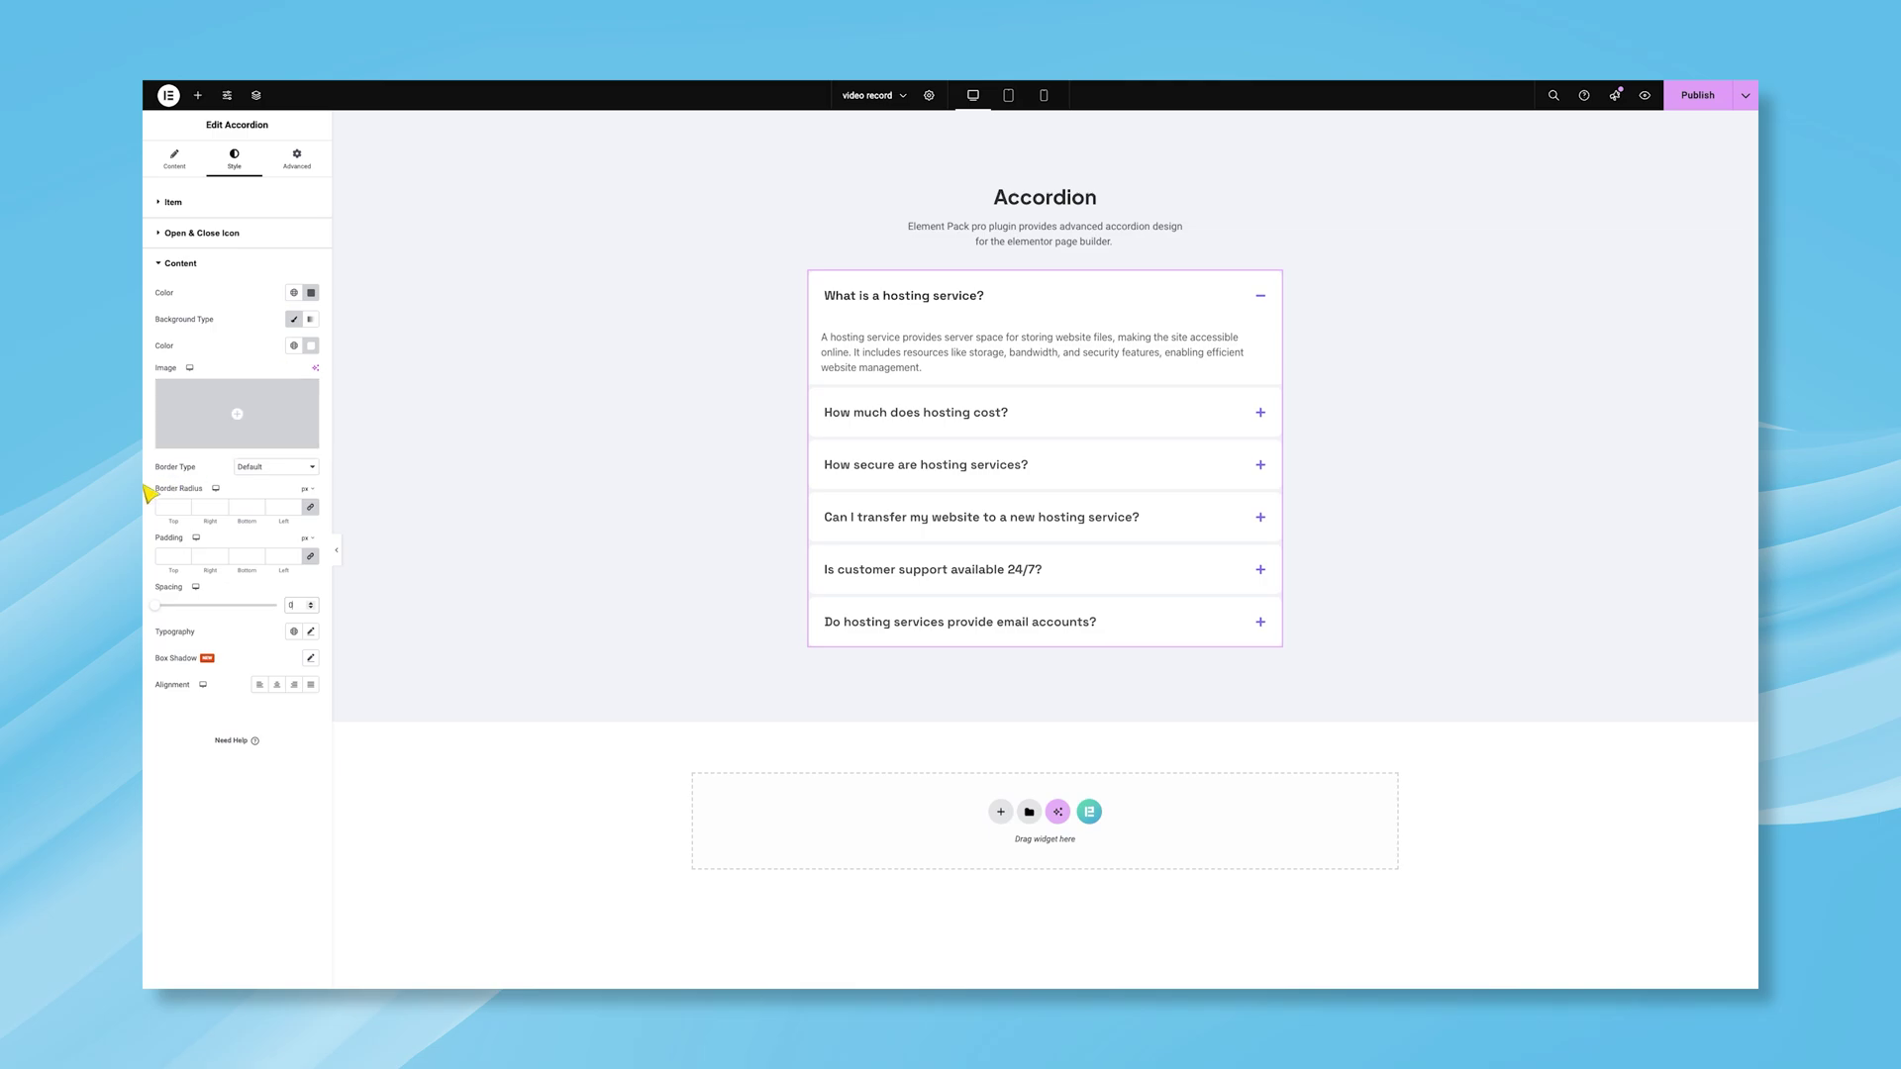
# Give the answer panels a solid, light-coloured border that is 1px on the top only.
pyautogui.click(264, 467)
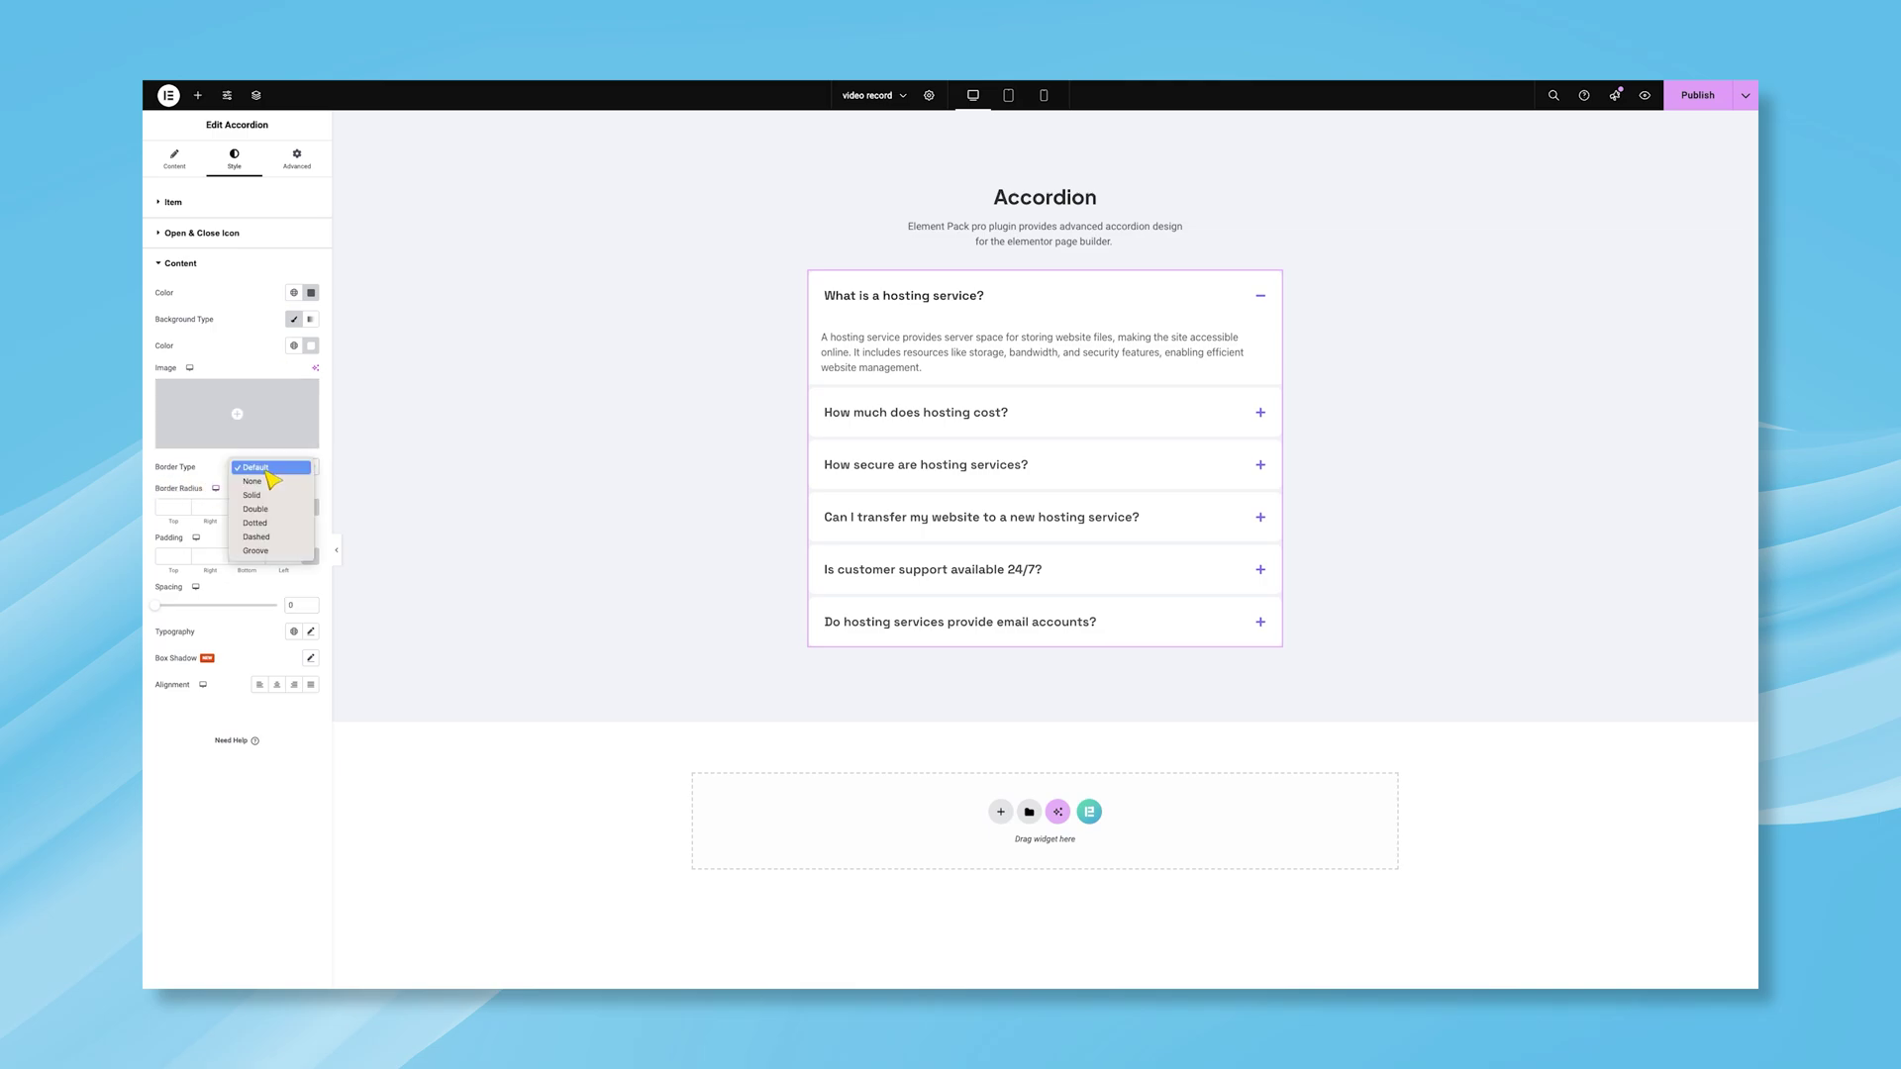
pyautogui.click(266, 495)
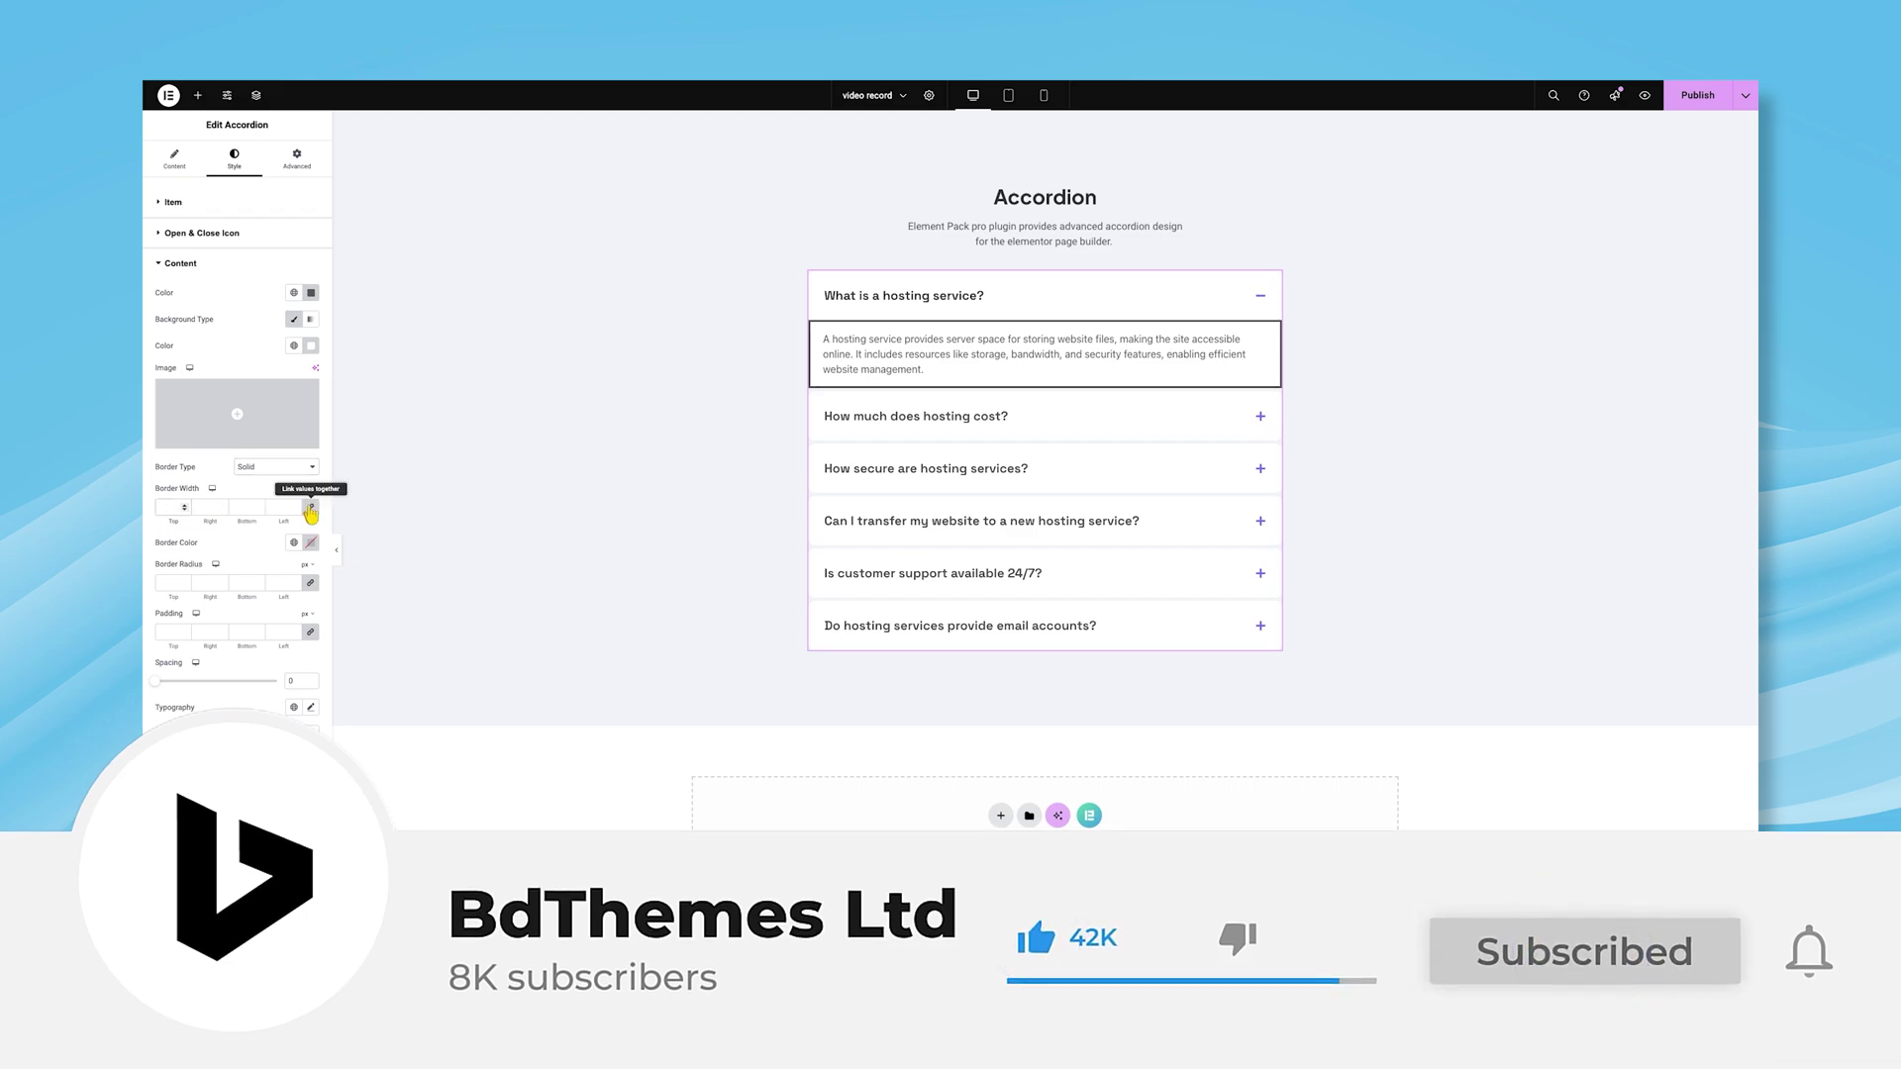
pyautogui.click(166, 510)
pyautogui.write('01')
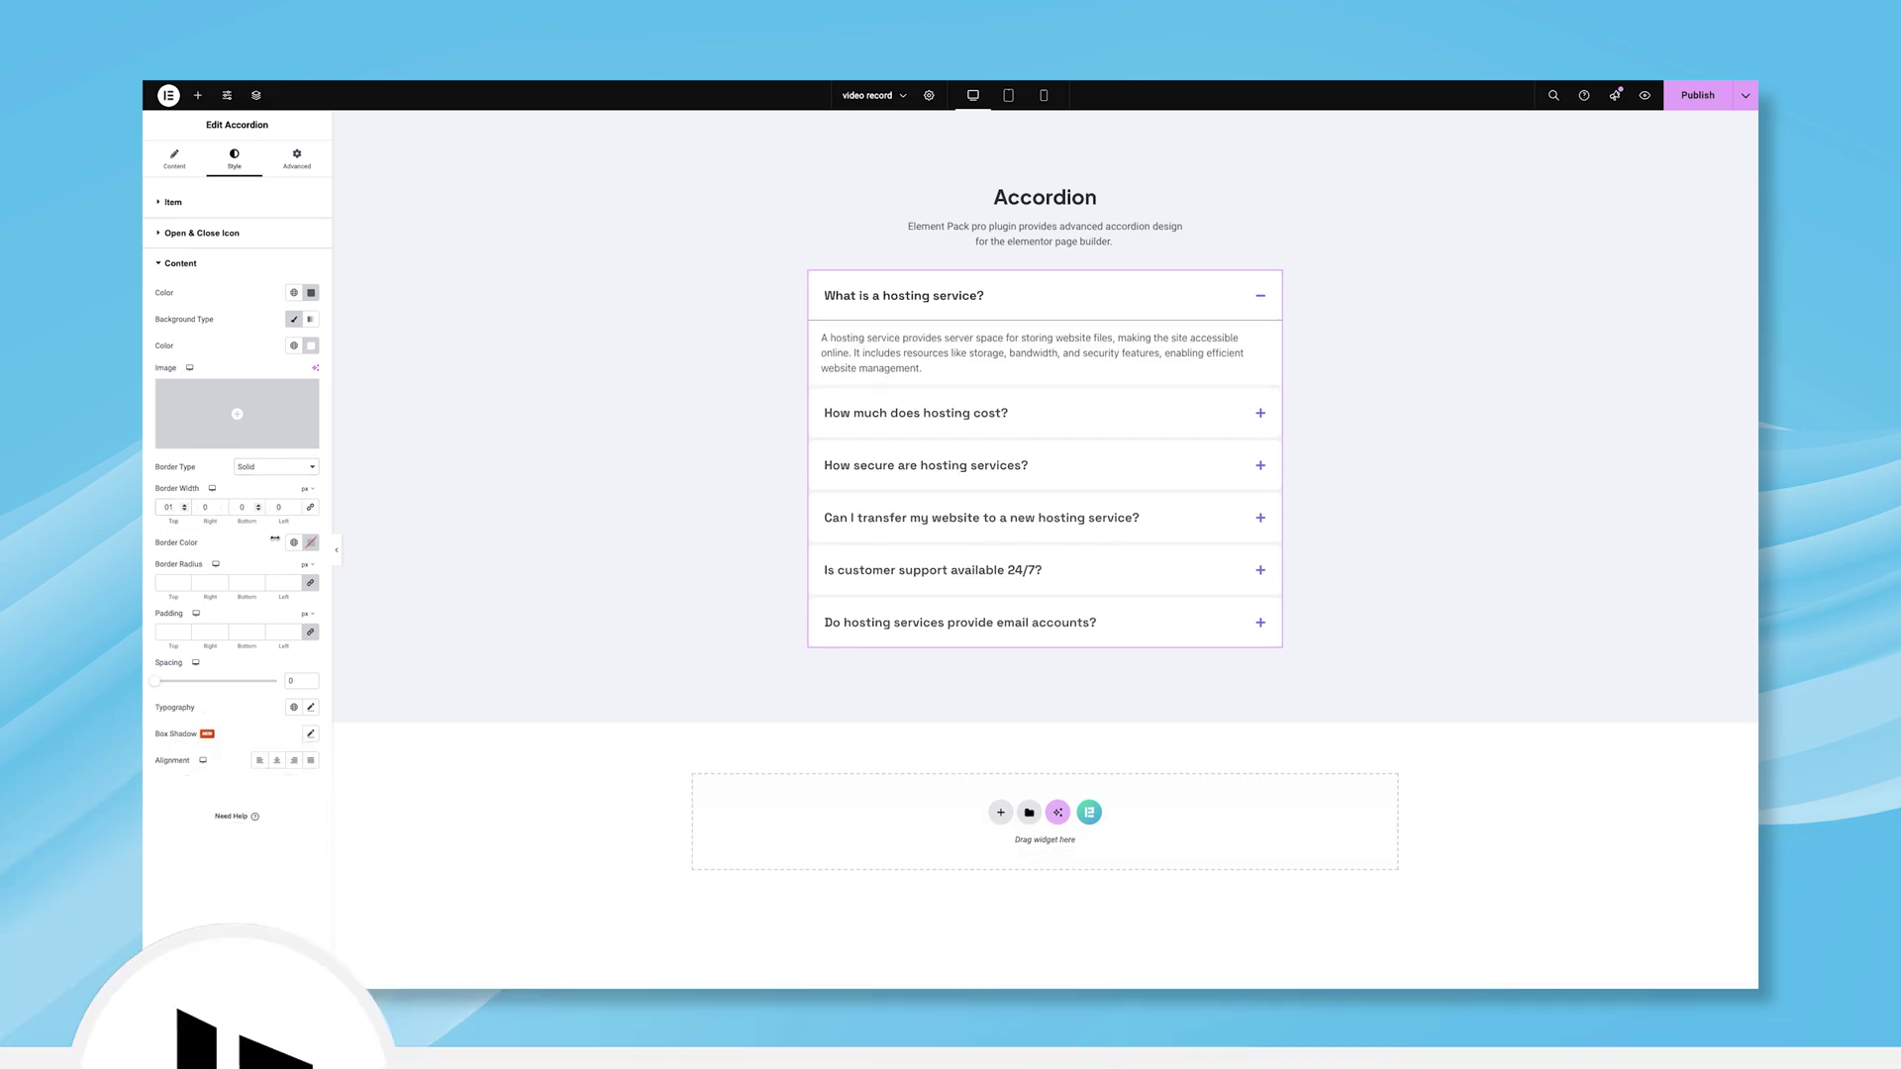
pyautogui.click(309, 545)
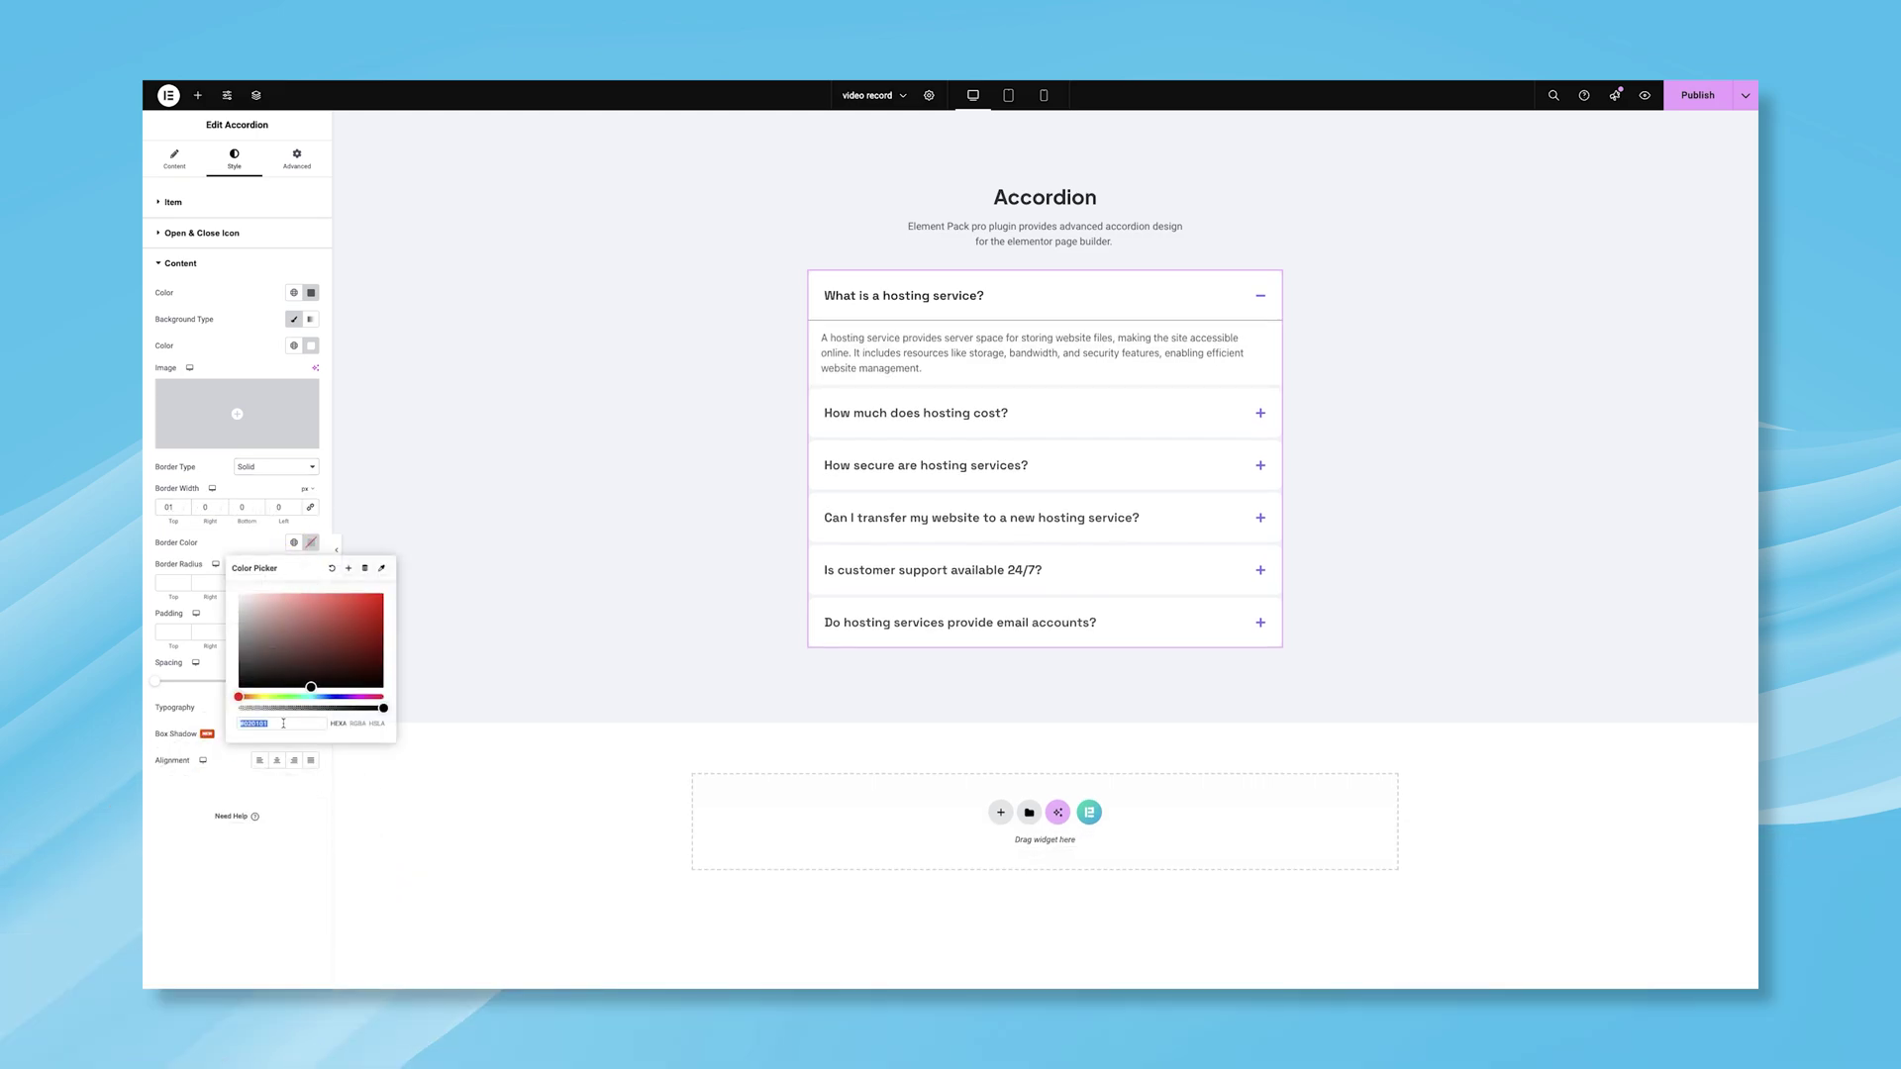
pyautogui.click(262, 547)
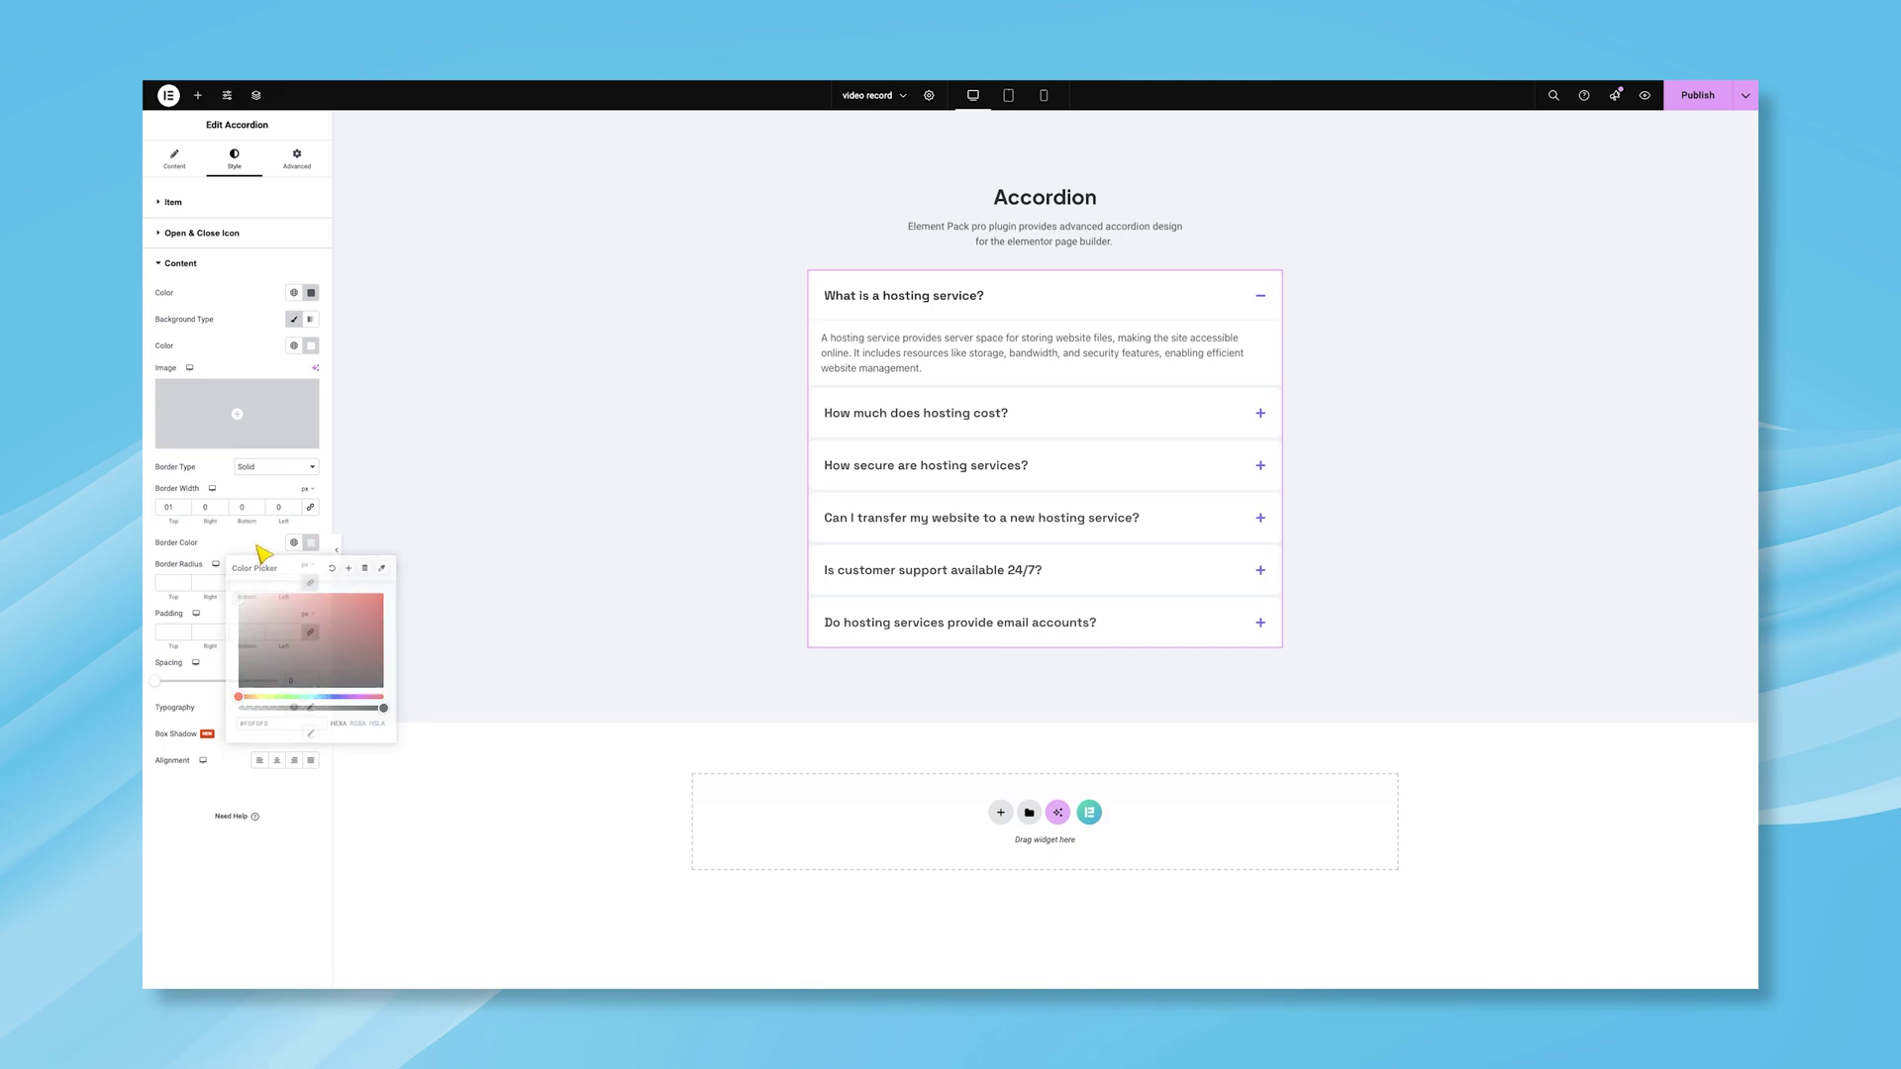
# Round the answer panels' bottom corners to 10px and pad them 25/30/25/25, previewing the first answer.
pyautogui.click(310, 582)
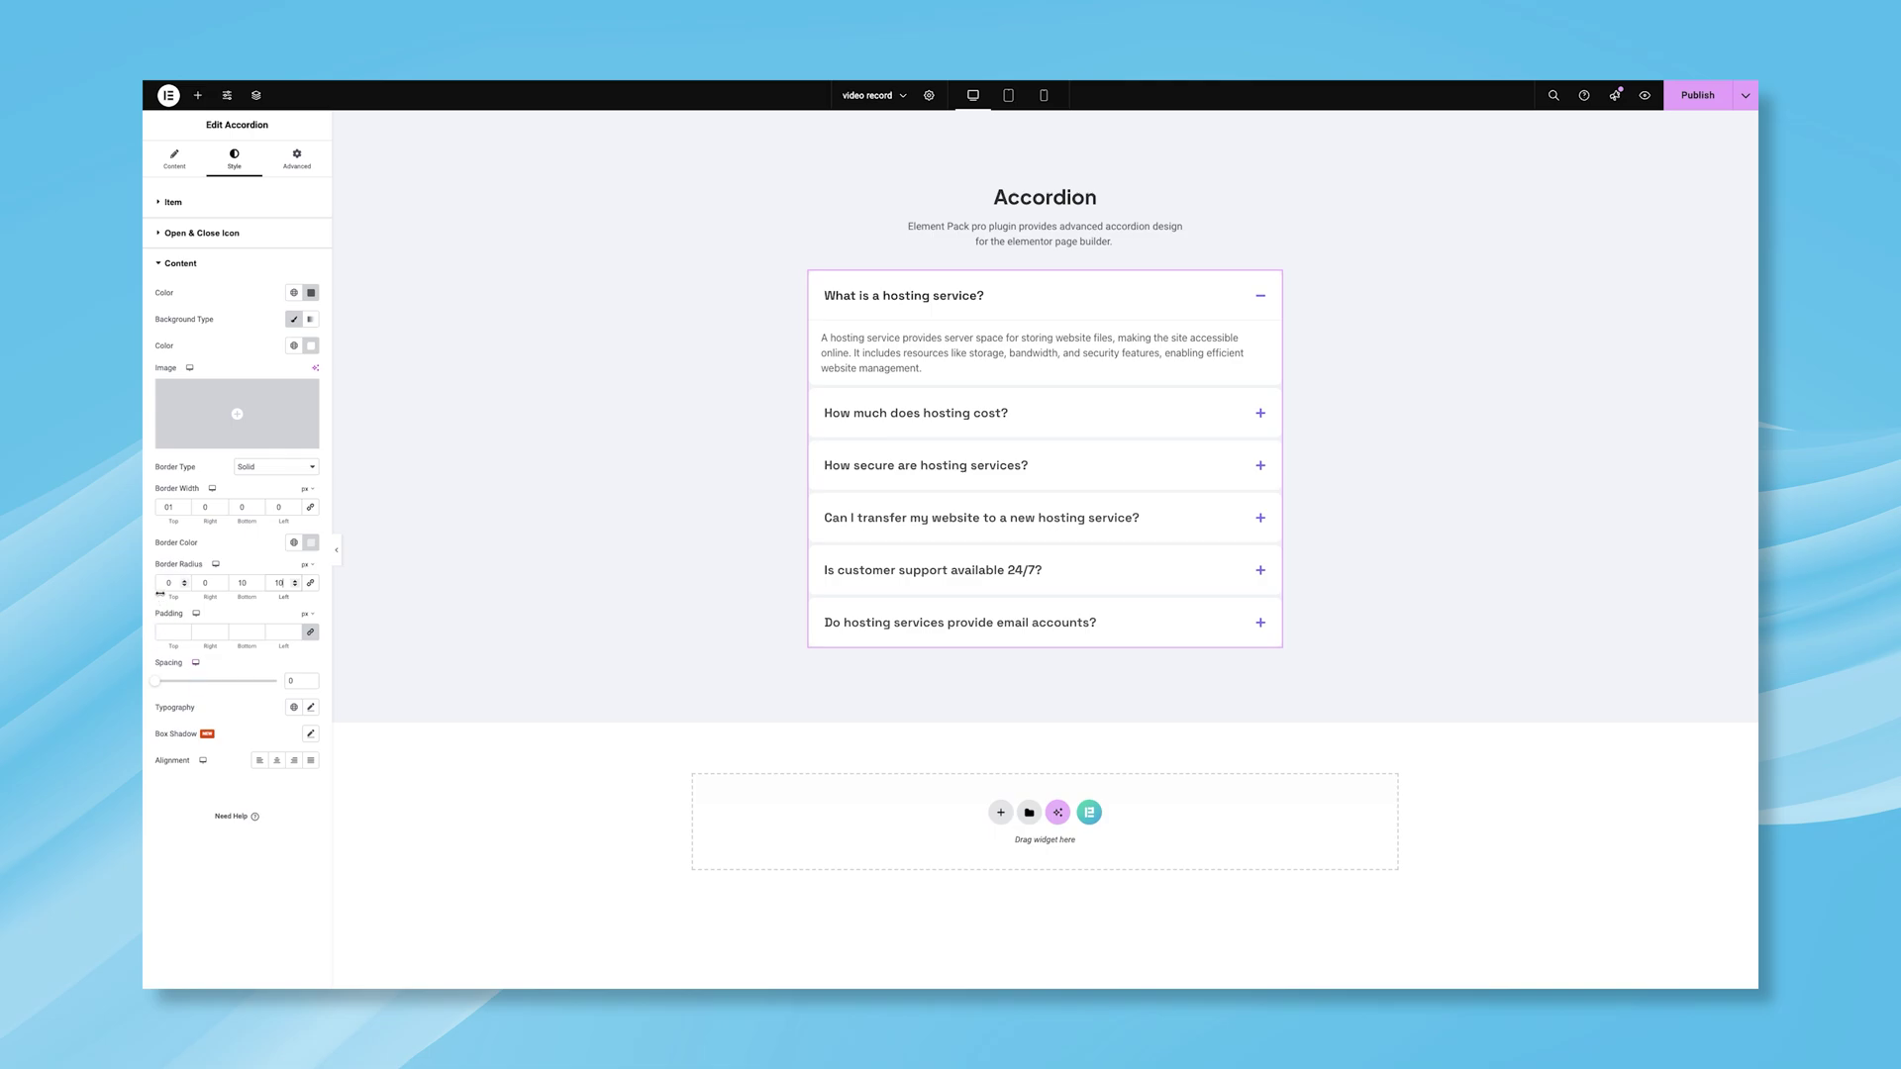
pyautogui.click(170, 628)
pyautogui.write('25')
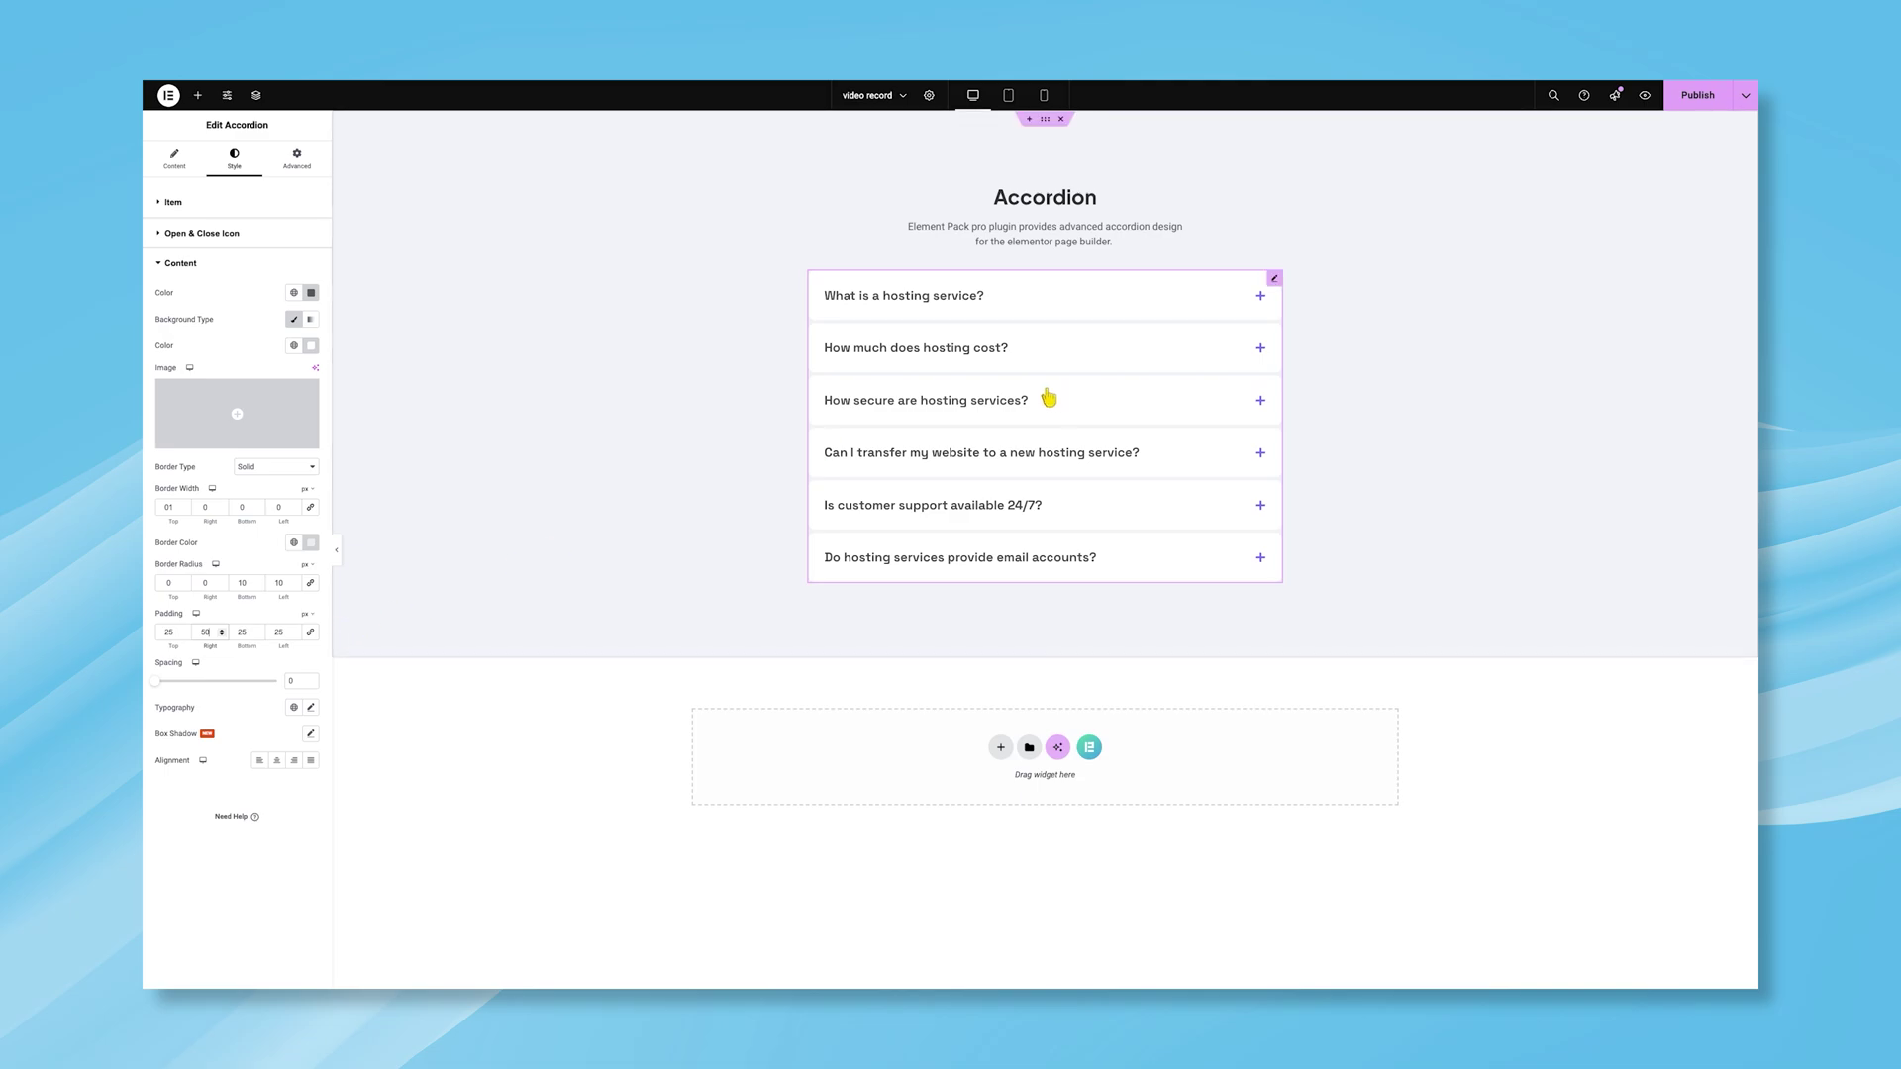
pyautogui.click(1010, 309)
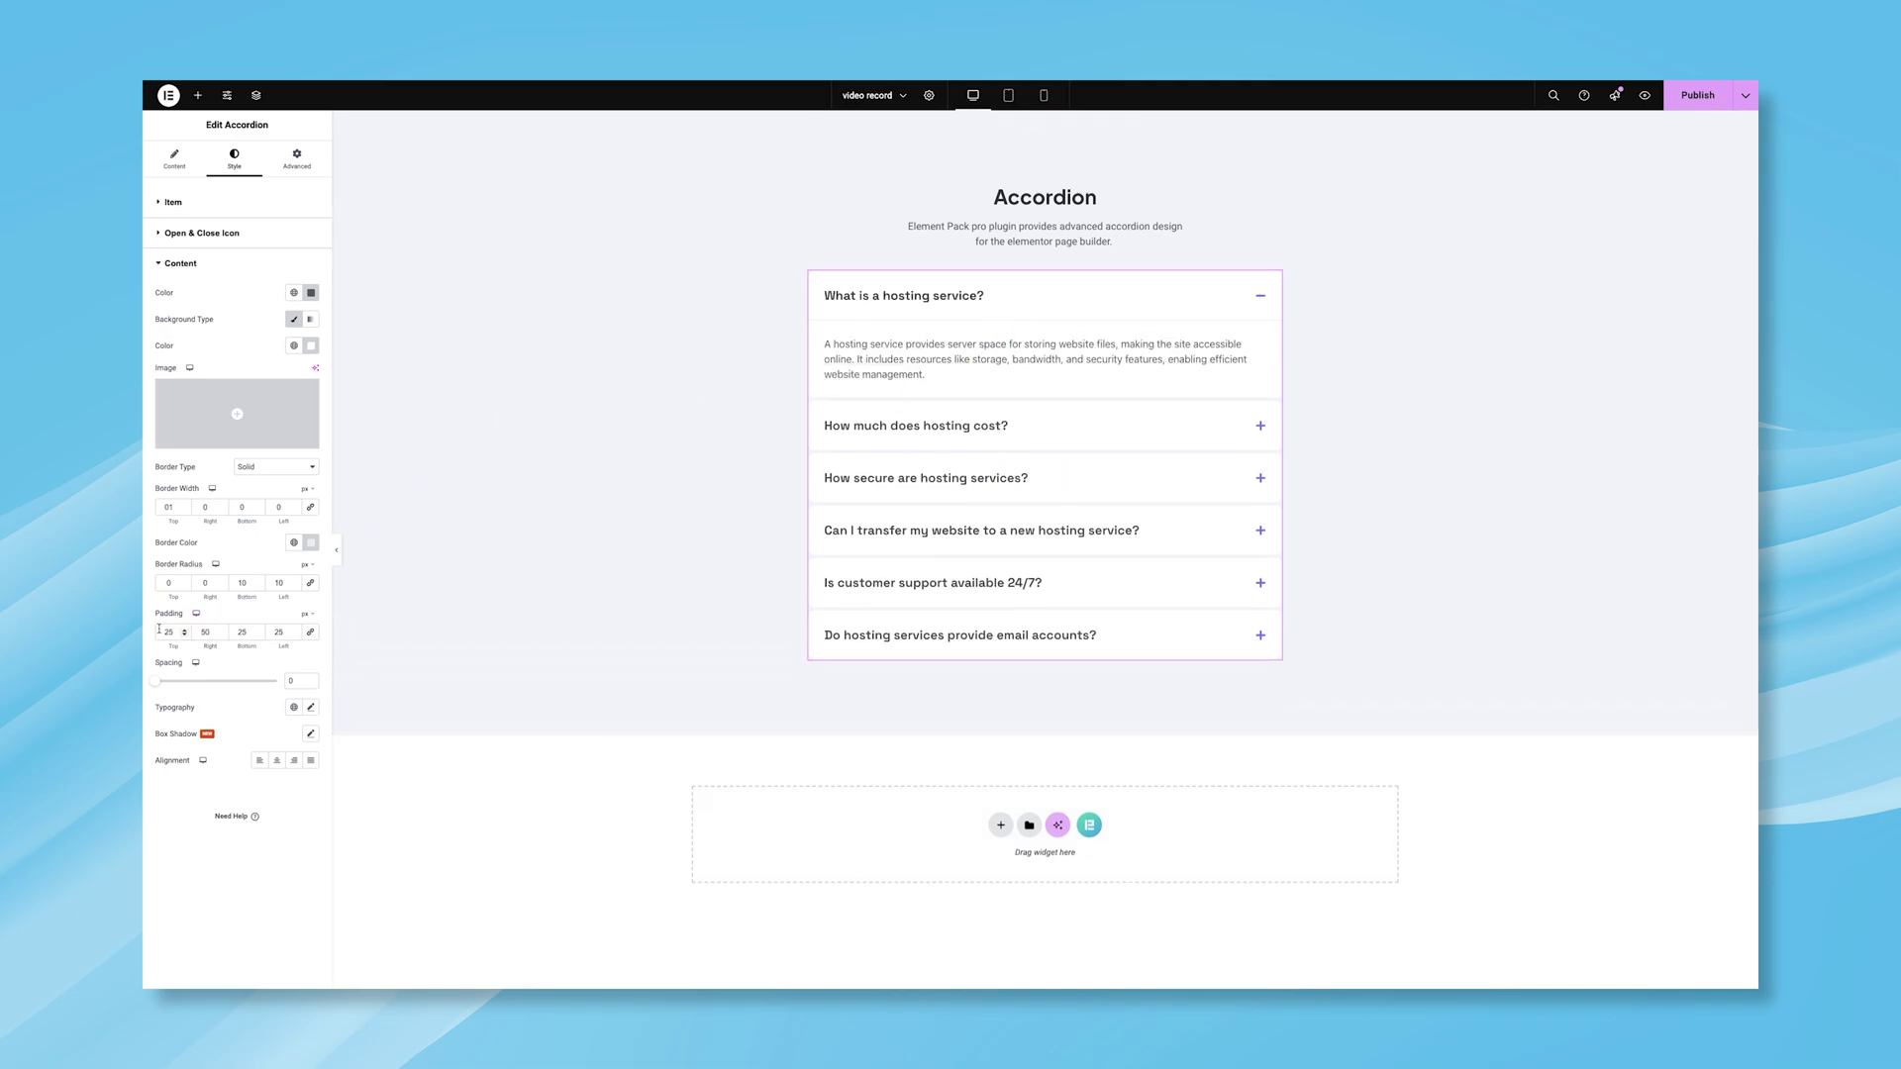
# Set the answer text typography to Inter, size 16, weight 400 (Normal).
pyautogui.click(311, 709)
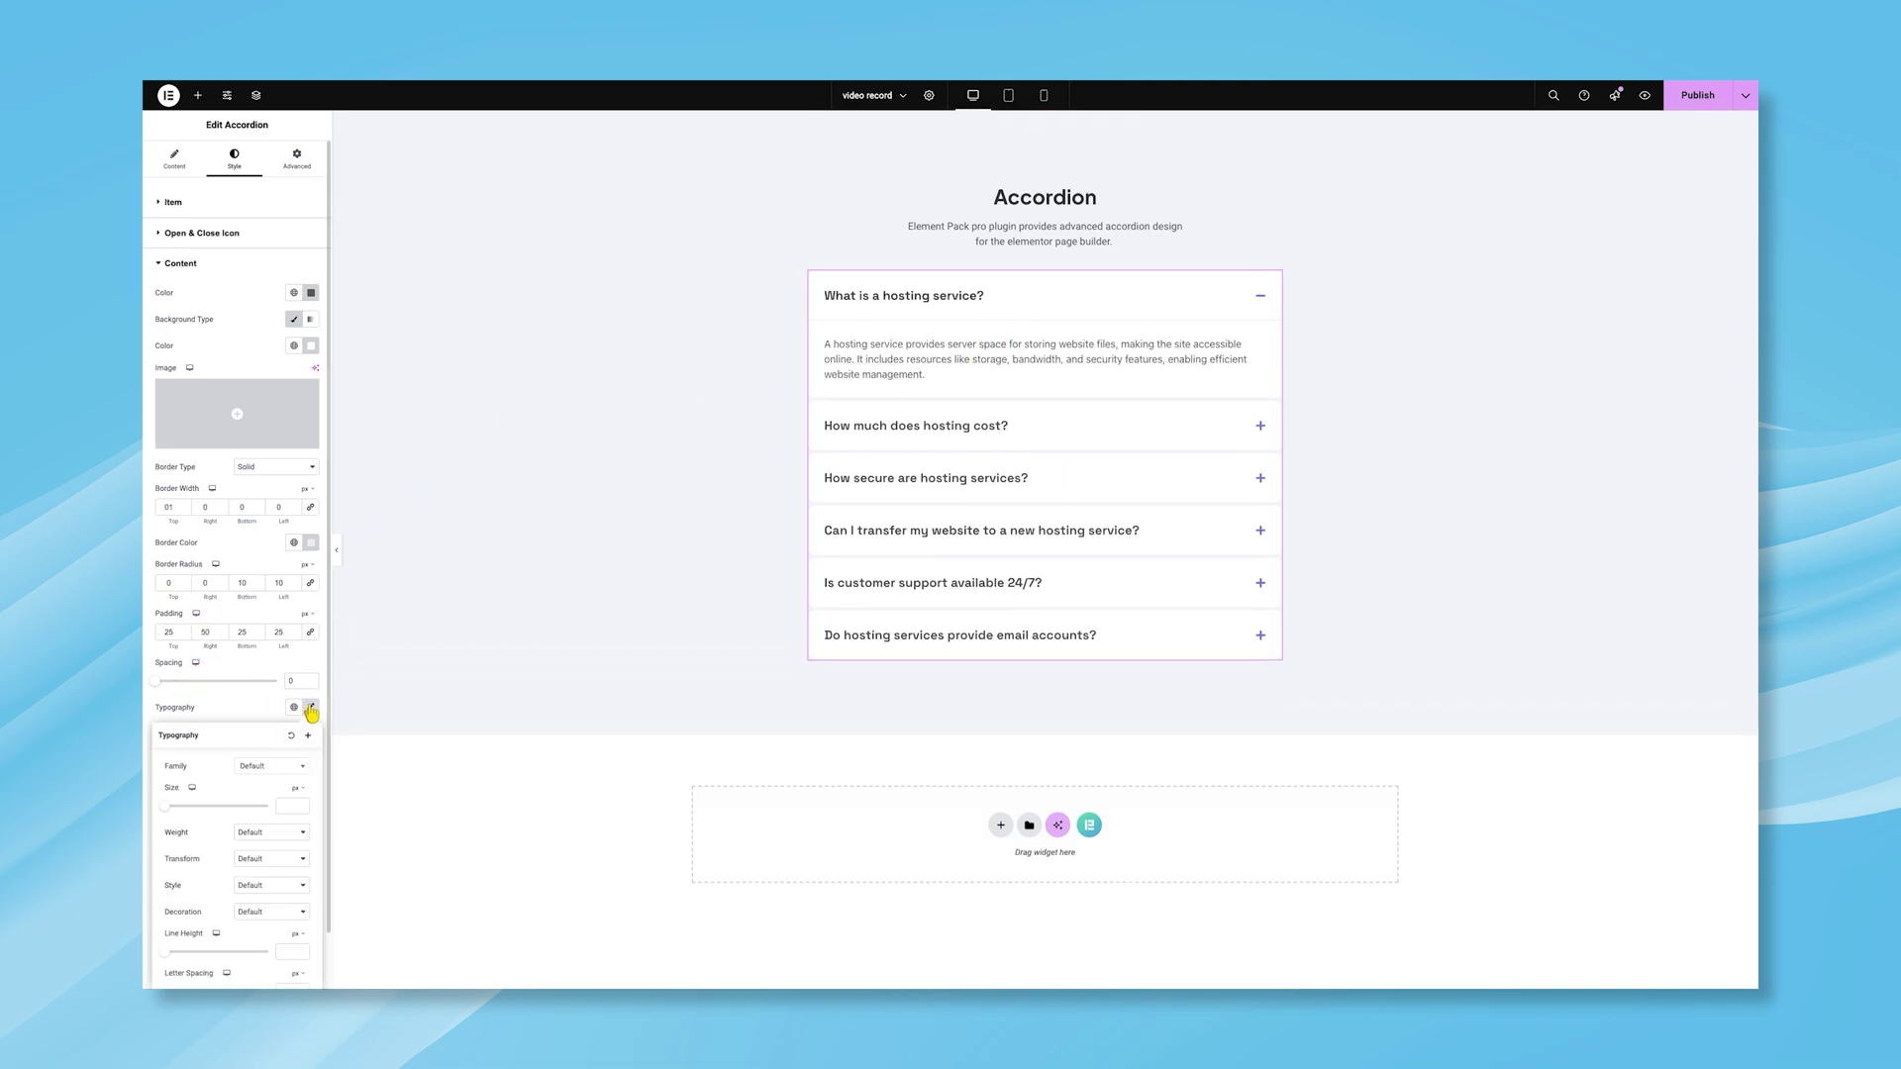
pyautogui.scroll(-1, 297, 737)
pyautogui.click(283, 708)
pyautogui.write('inter')
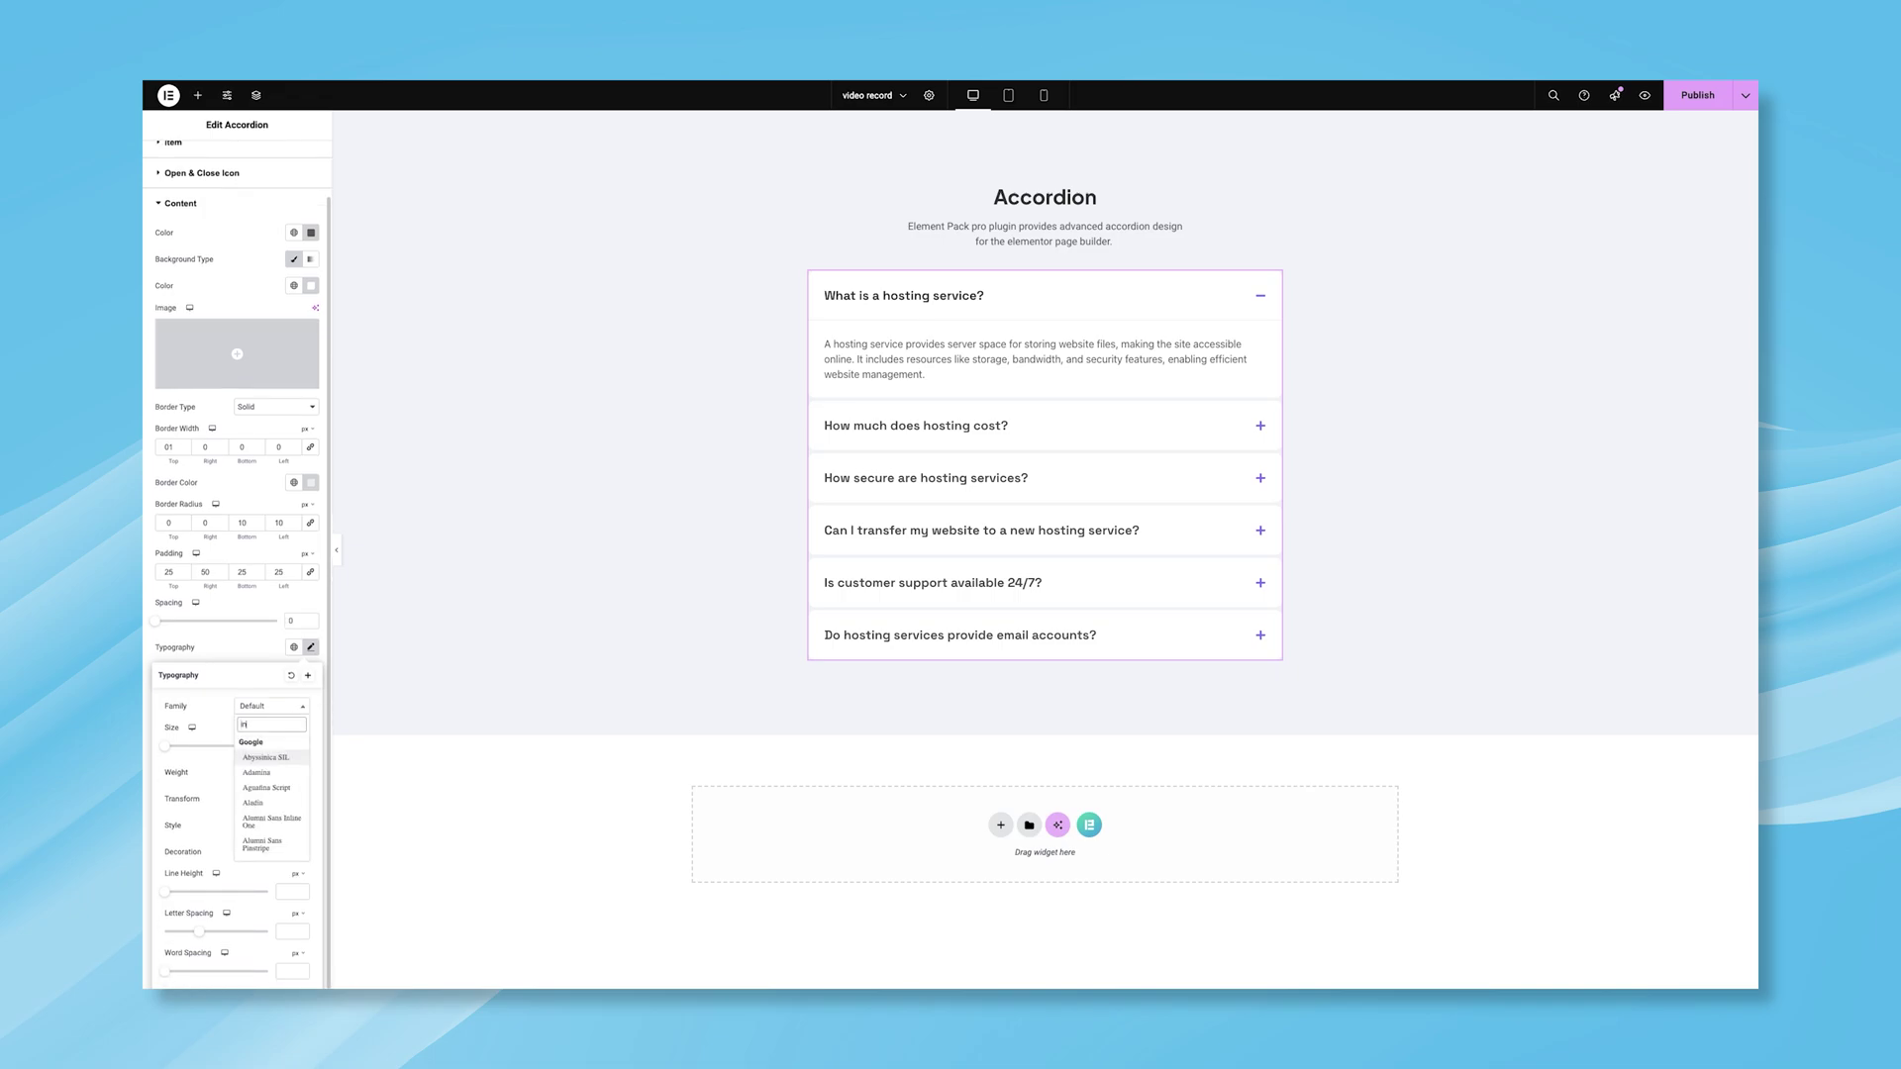
pyautogui.click(249, 757)
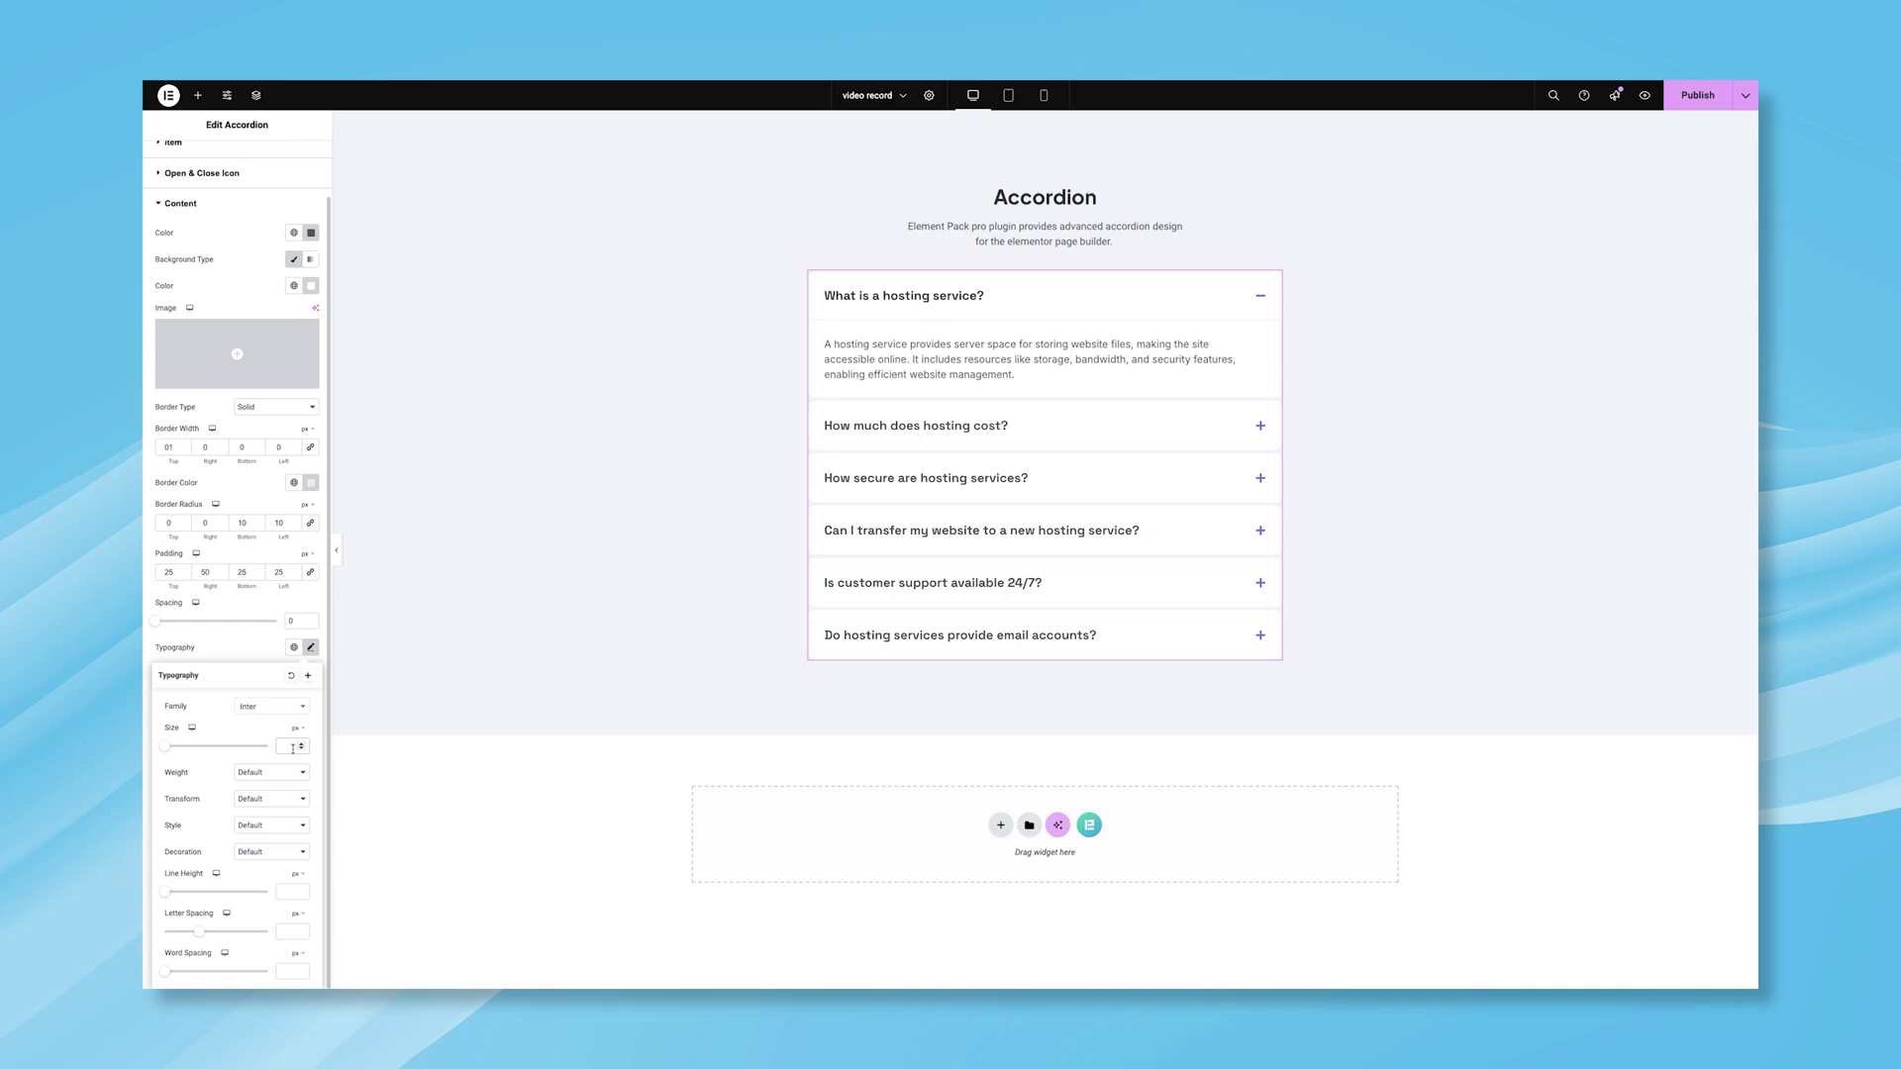
pyautogui.write('16')
pyautogui.click(286, 778)
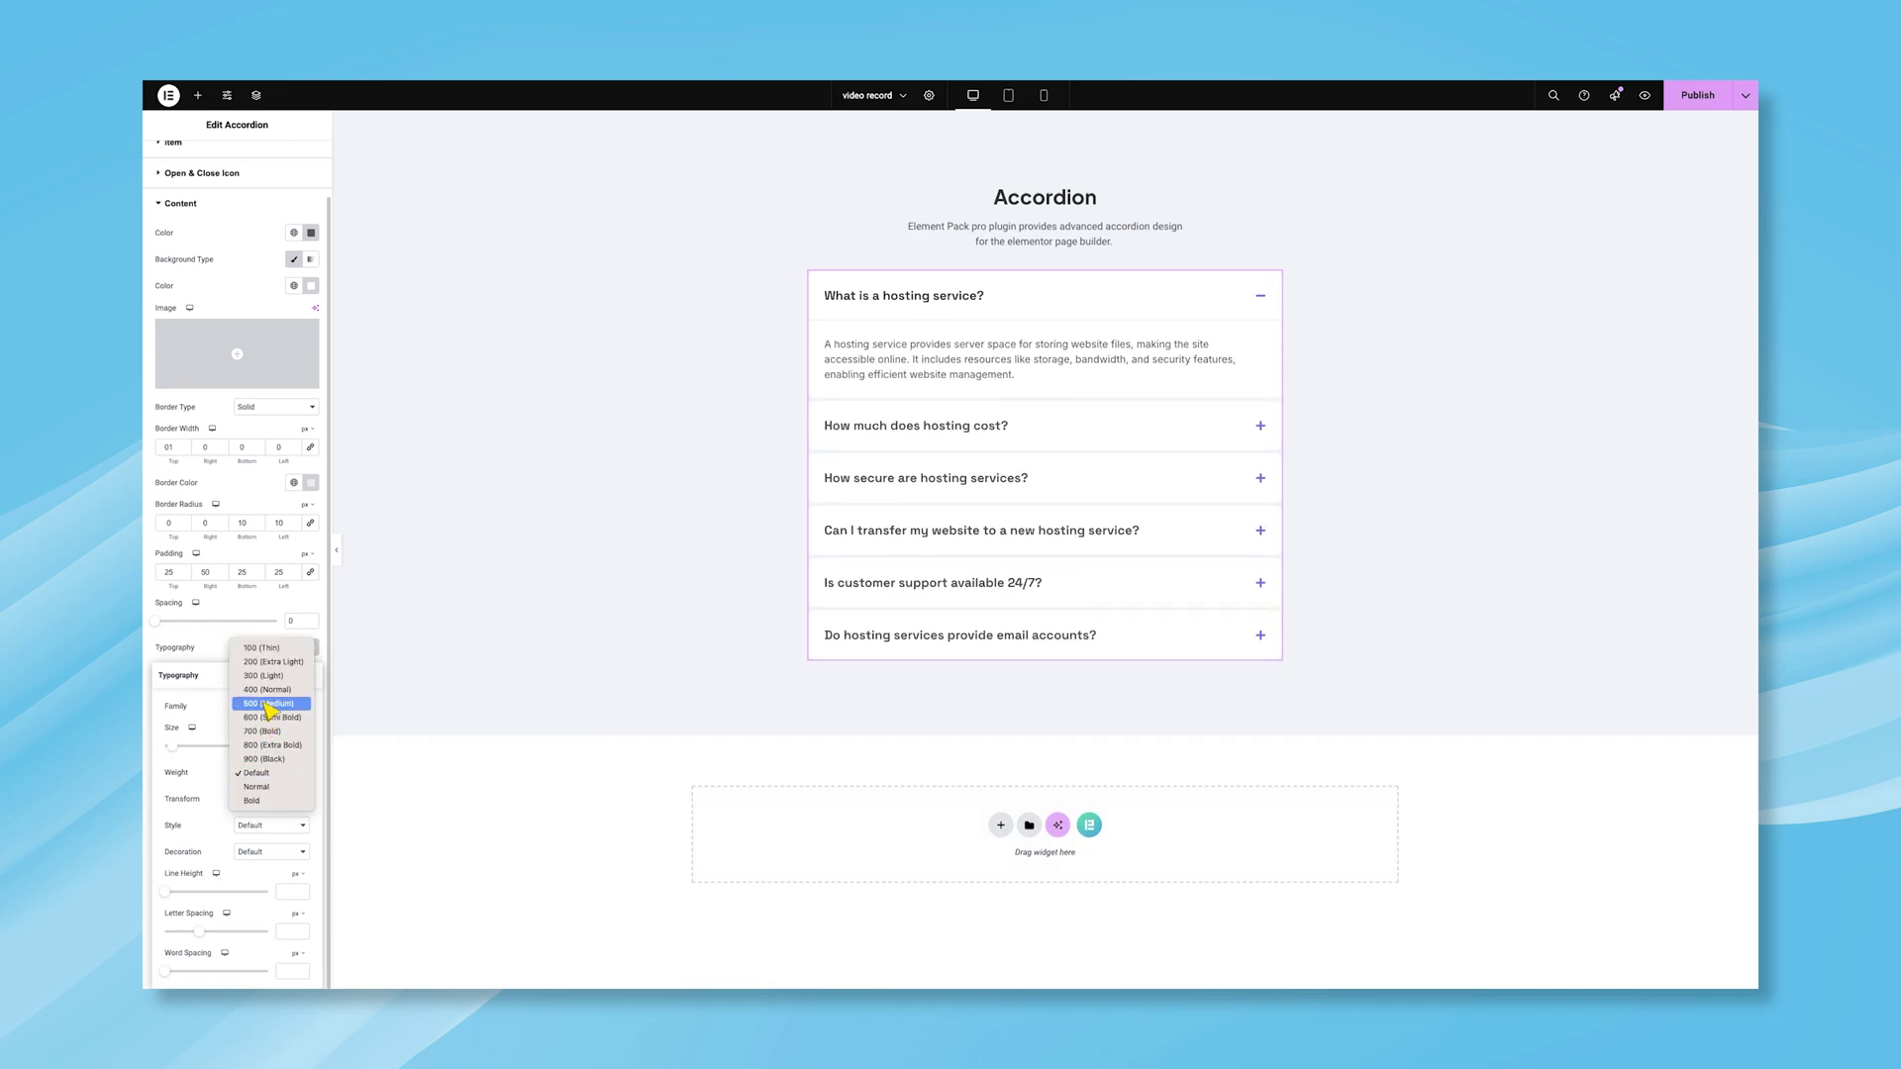
pyautogui.click(248, 717)
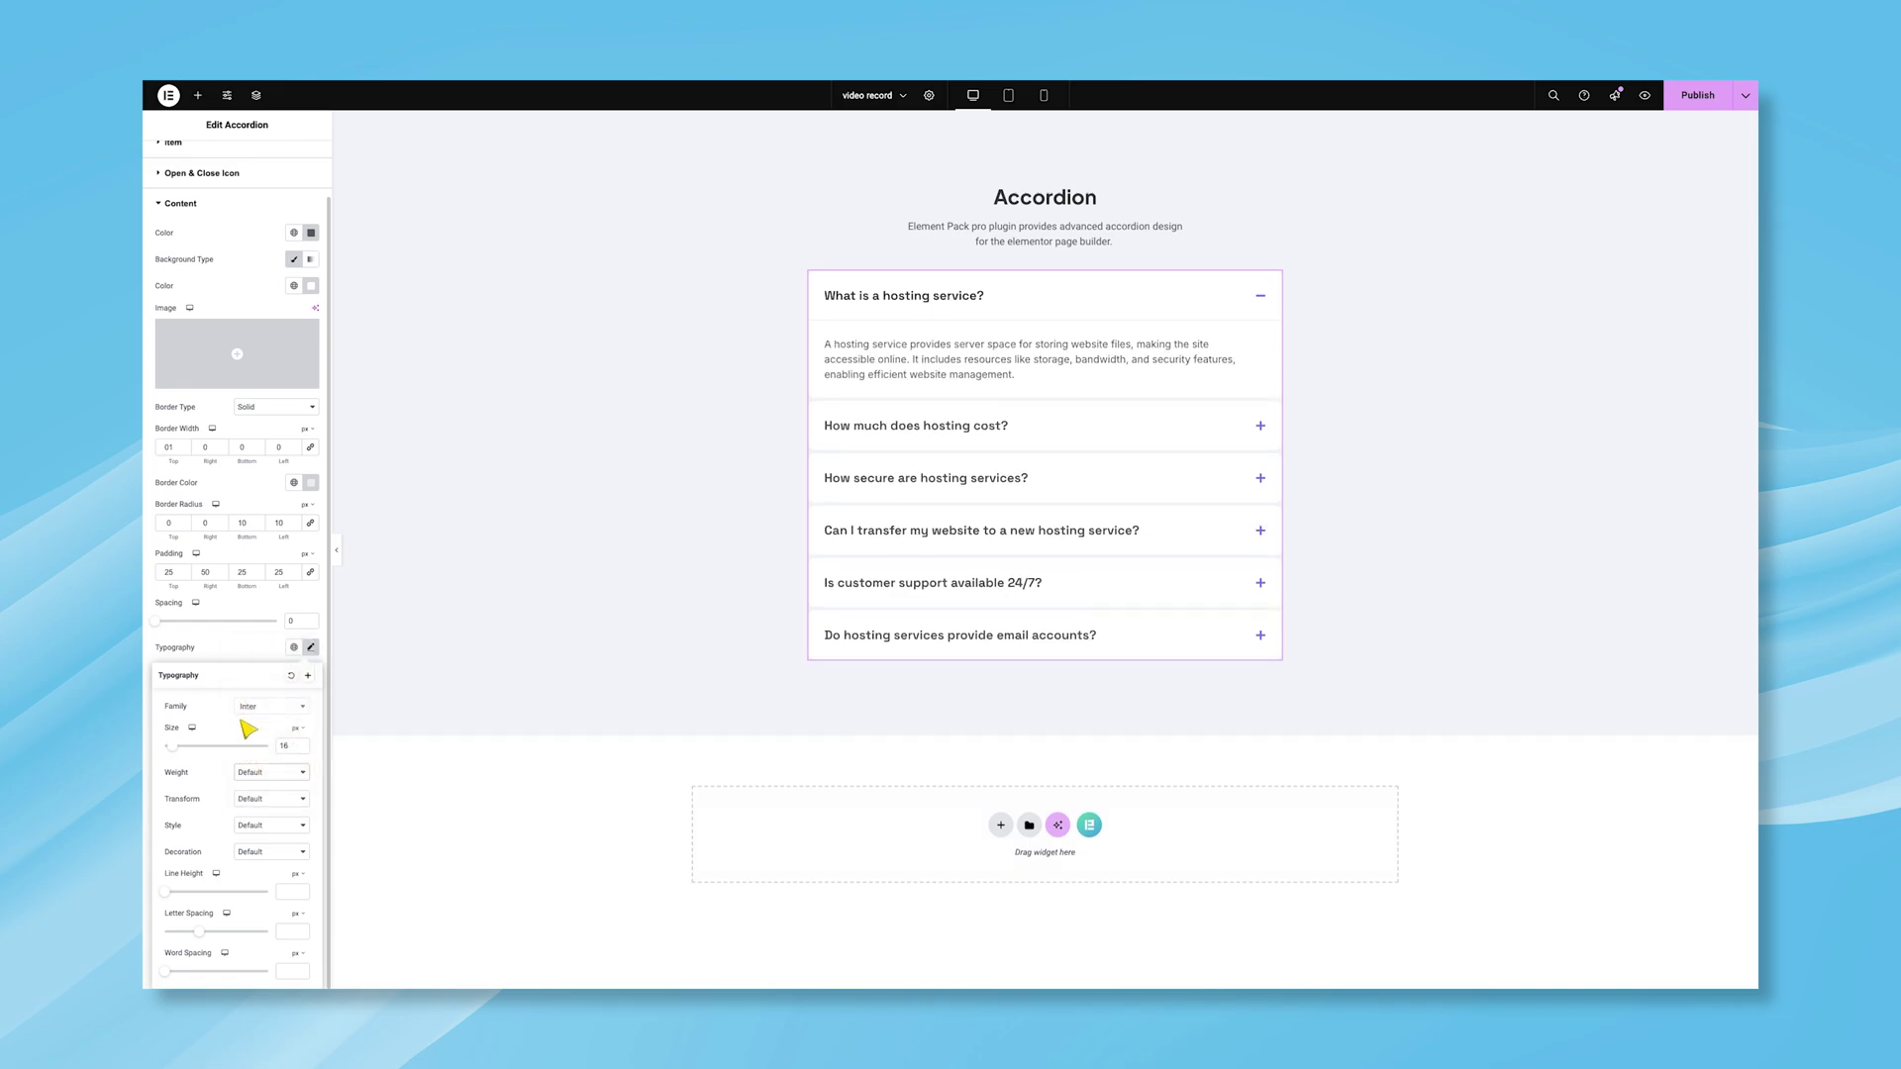
# Give the answer text a 1.6em line height, checking it against the first answer.
pyautogui.click(288, 892)
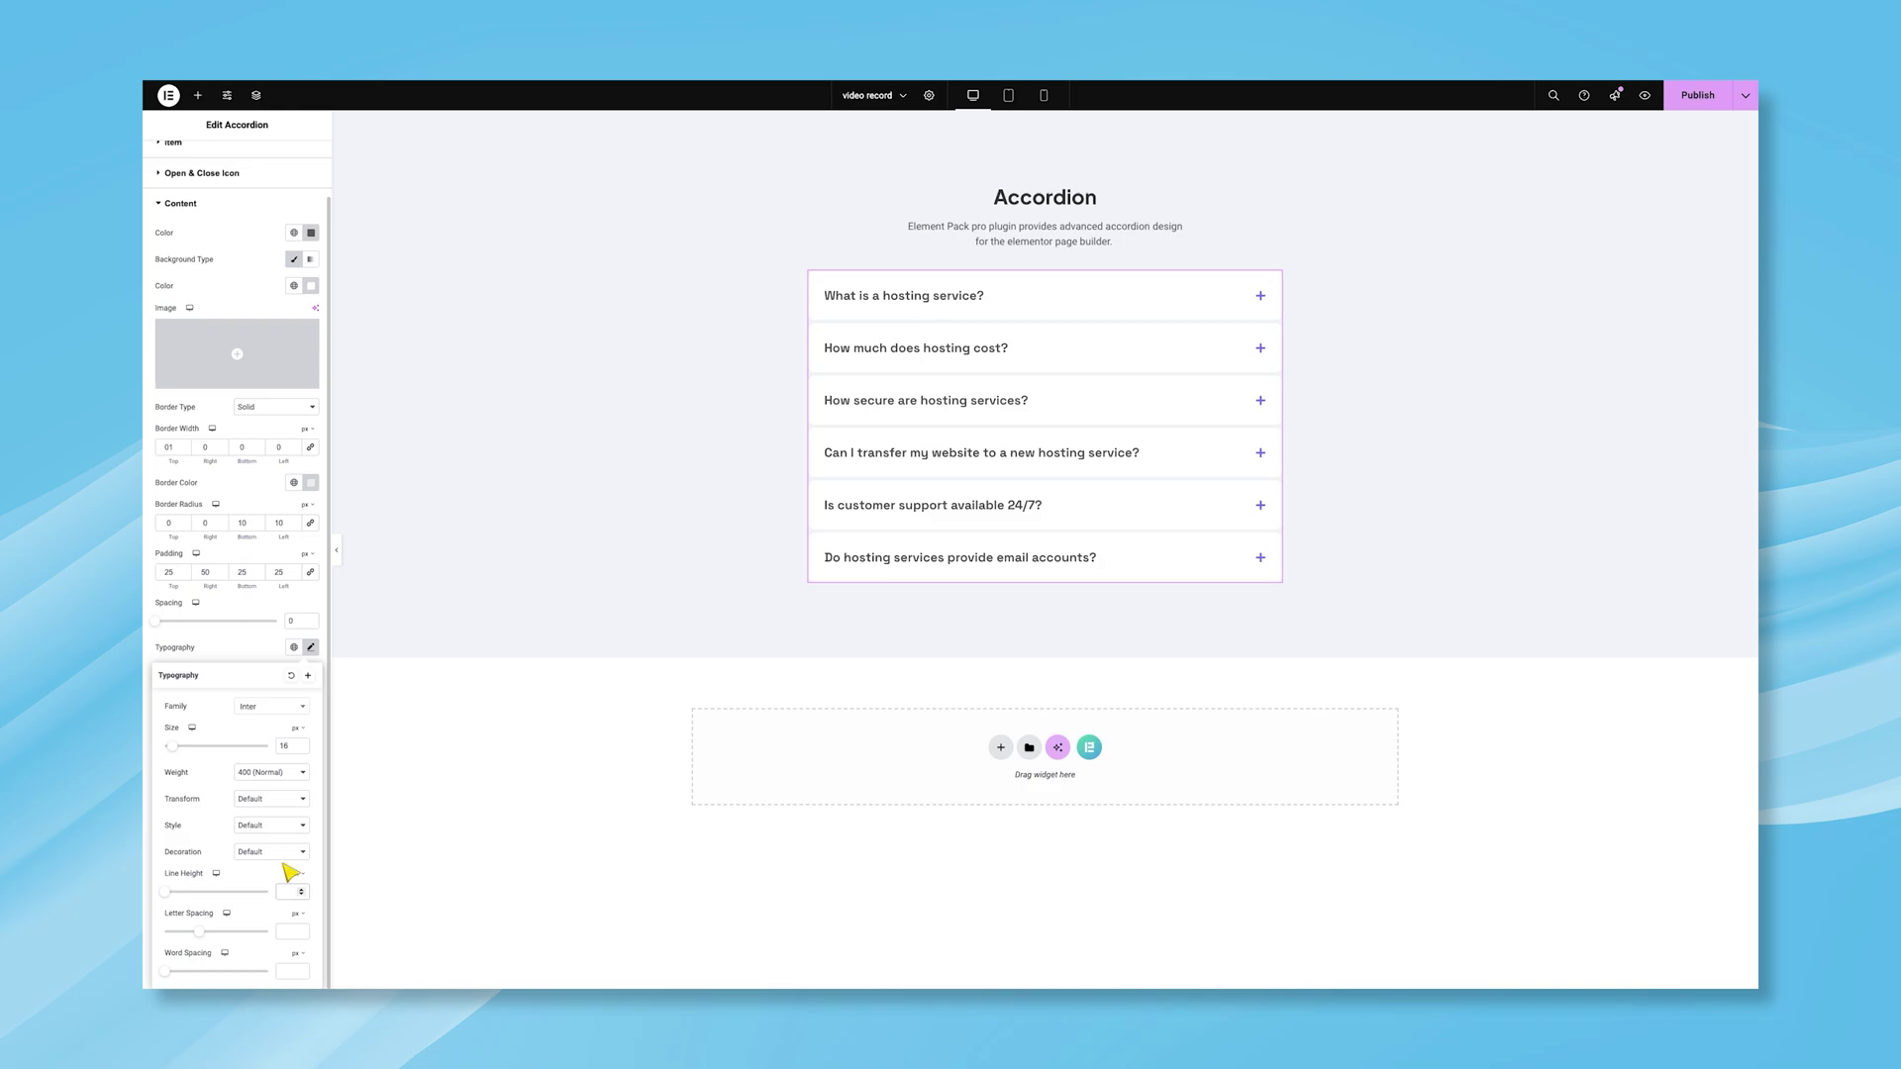
pyautogui.write('1.5')
pyautogui.click(1272, 282)
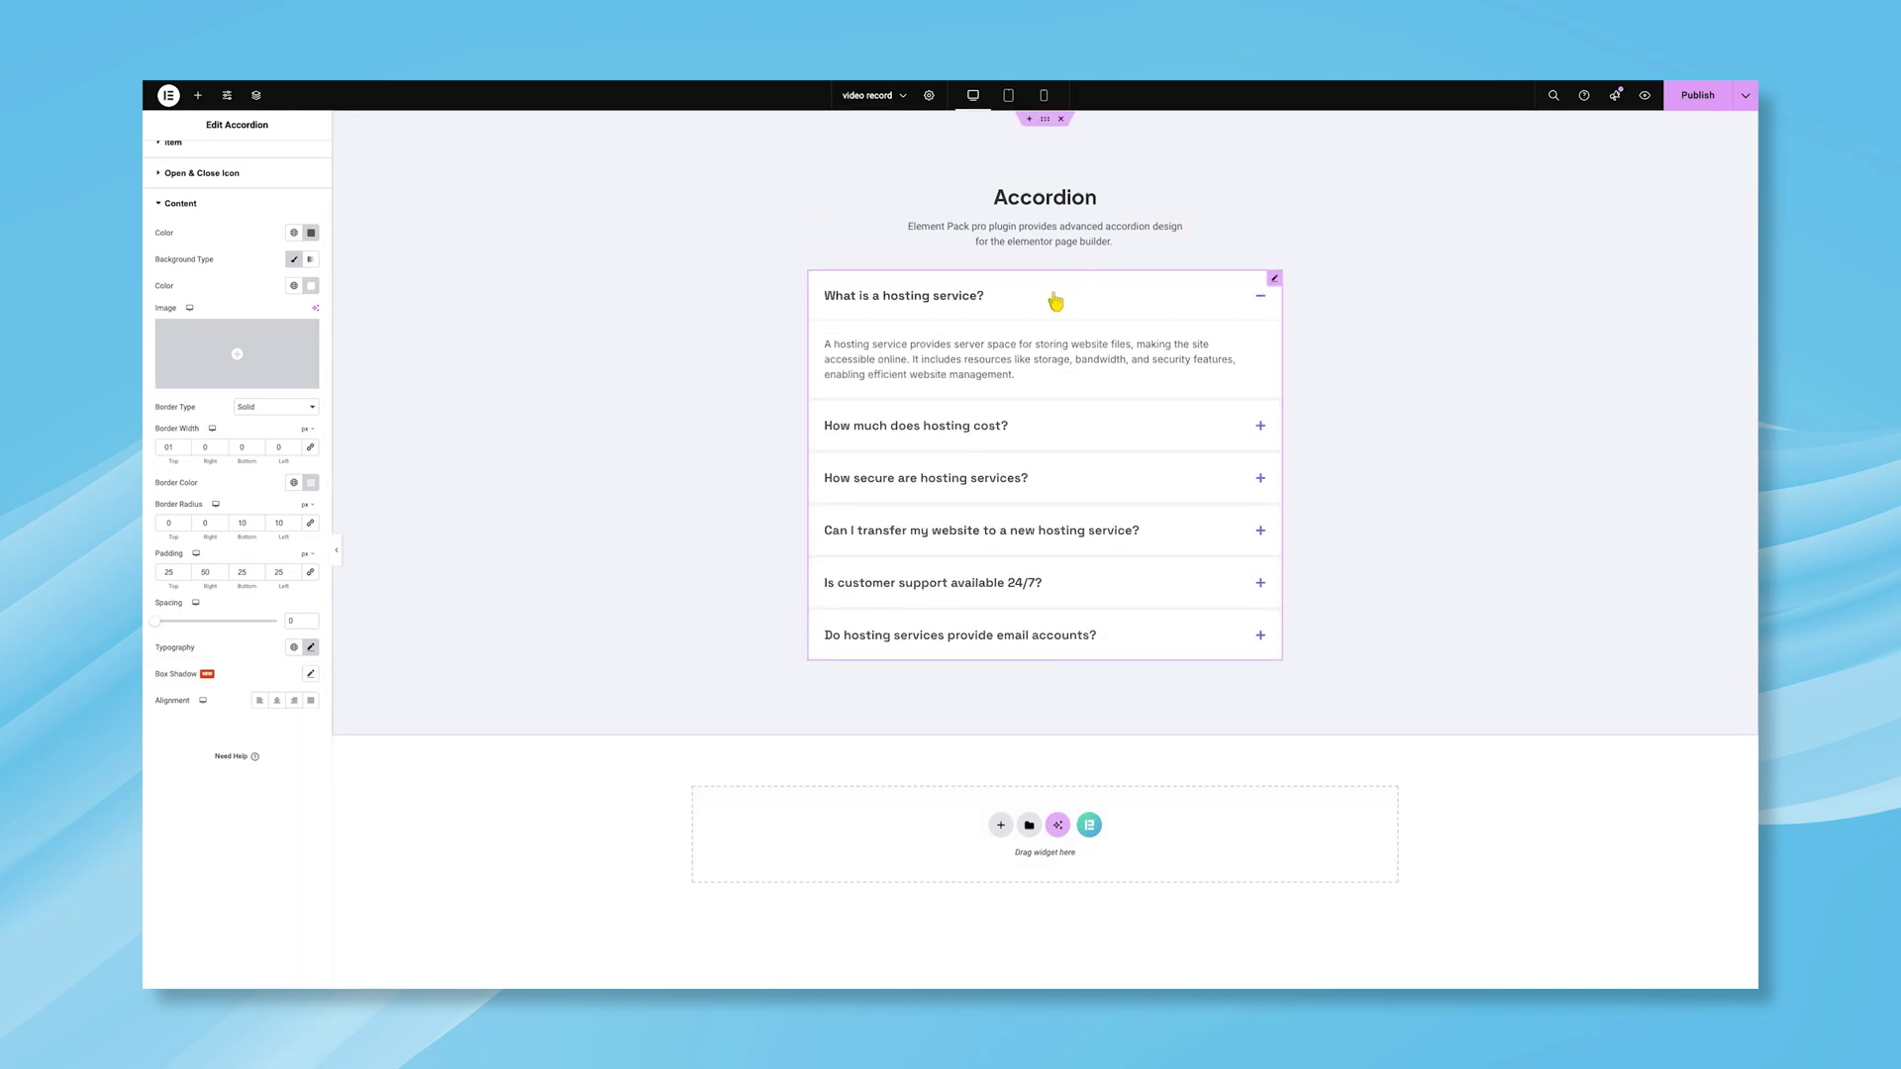
pyautogui.click(311, 648)
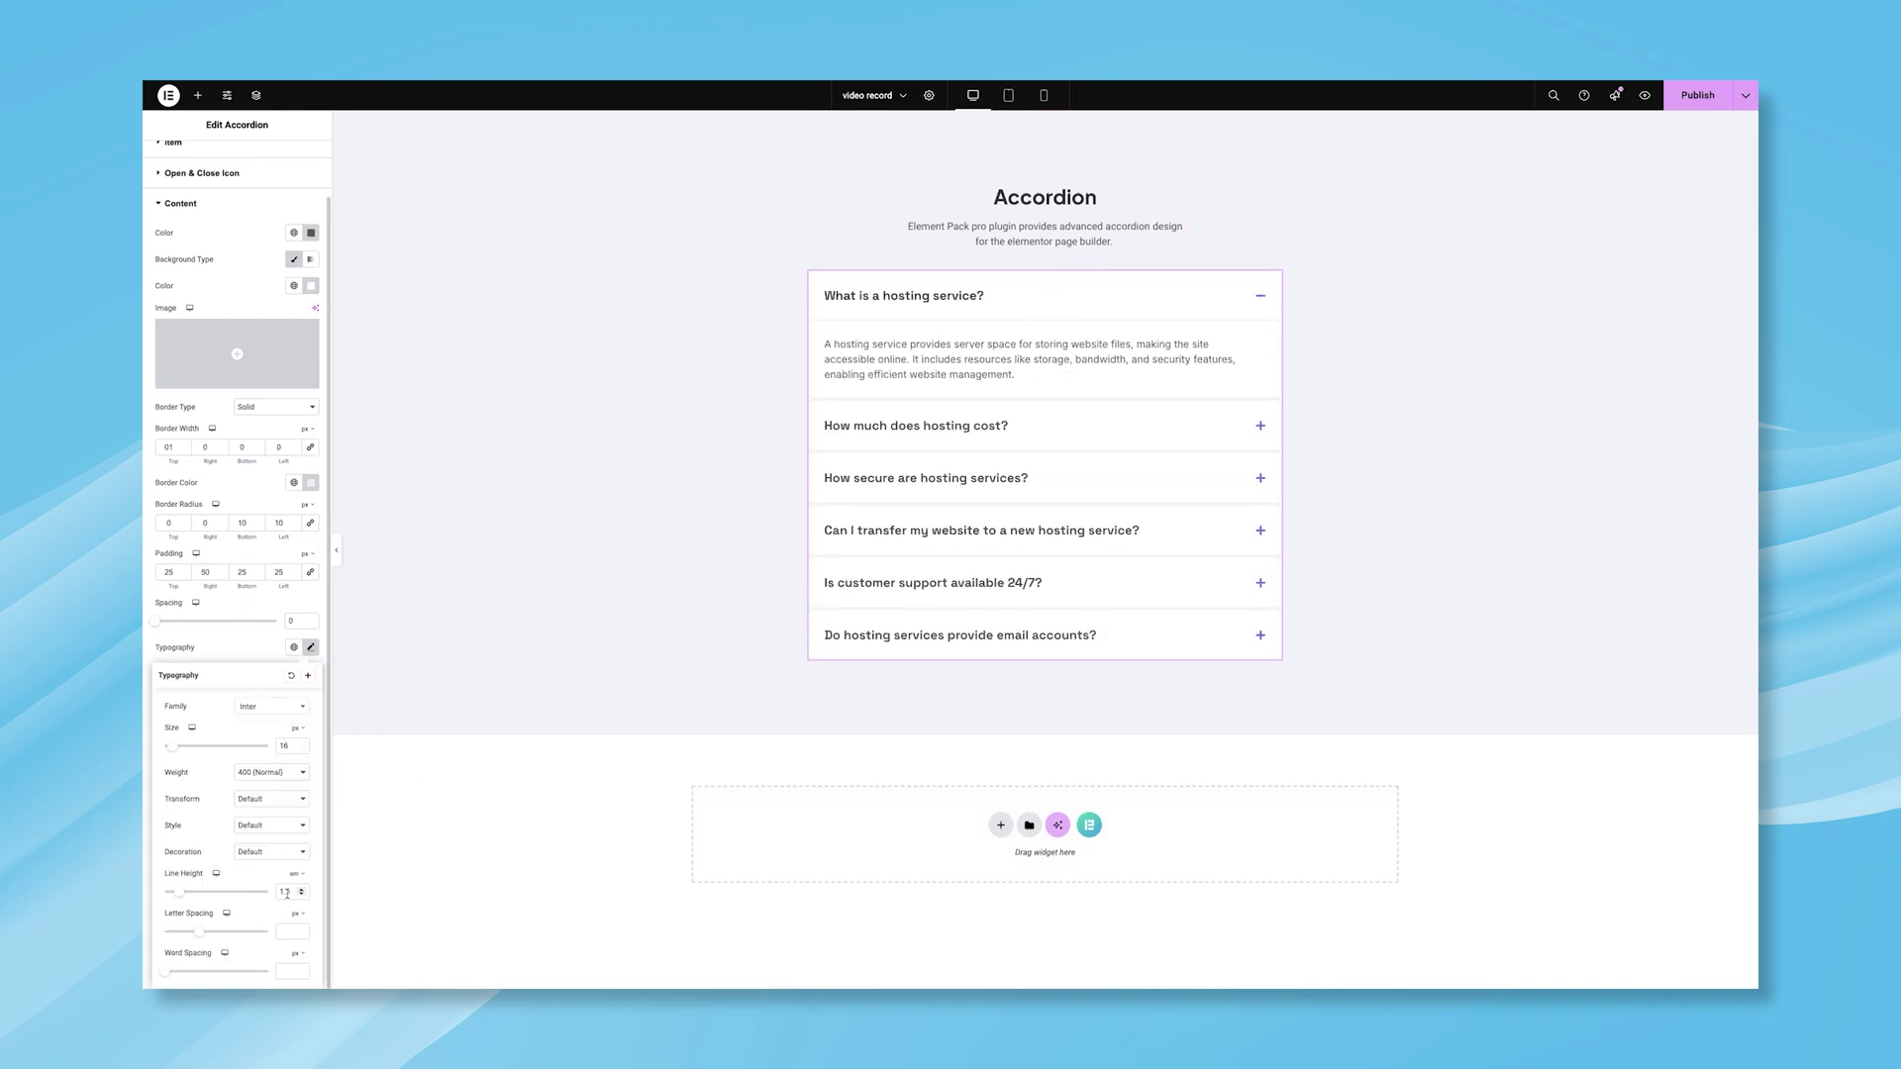
pyautogui.press('Up')
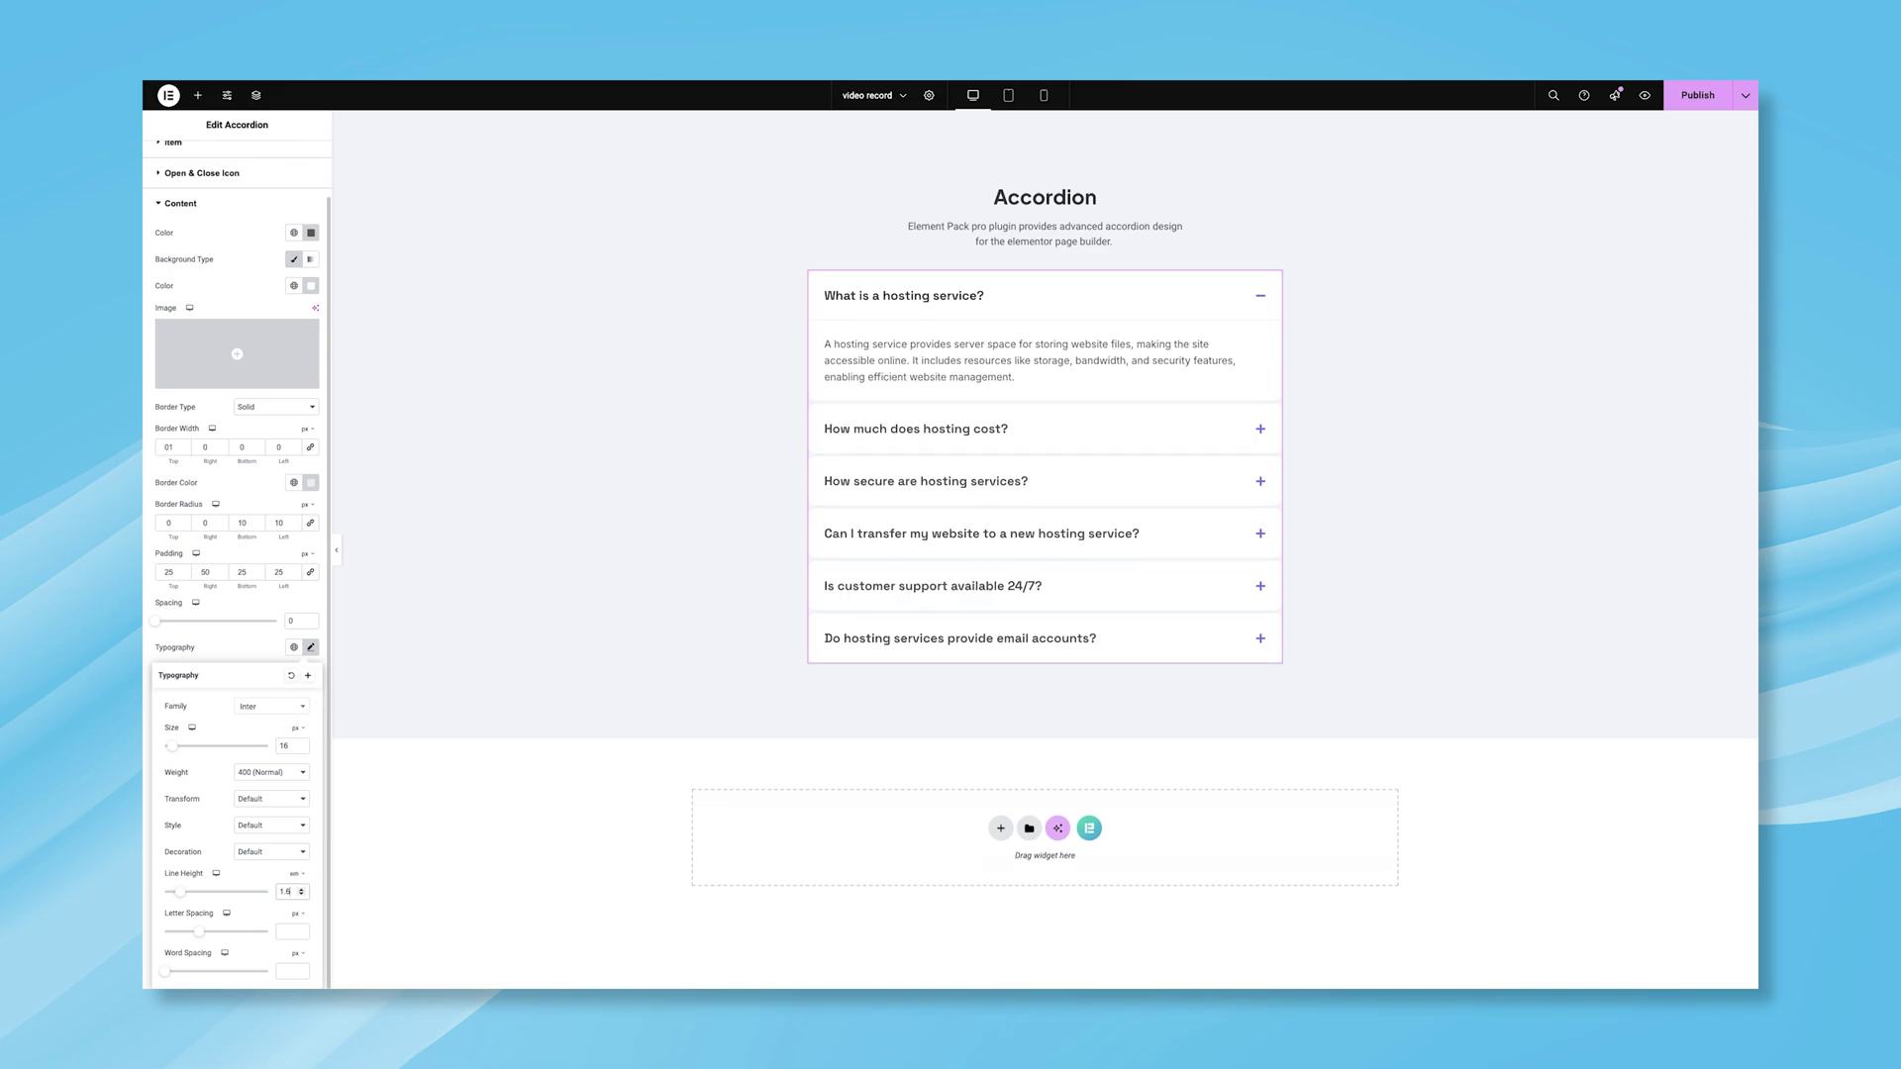
pyautogui.click(265, 661)
# Publish the page, then collapse and reopen the first question on the canvas.
pyautogui.click(1688, 95)
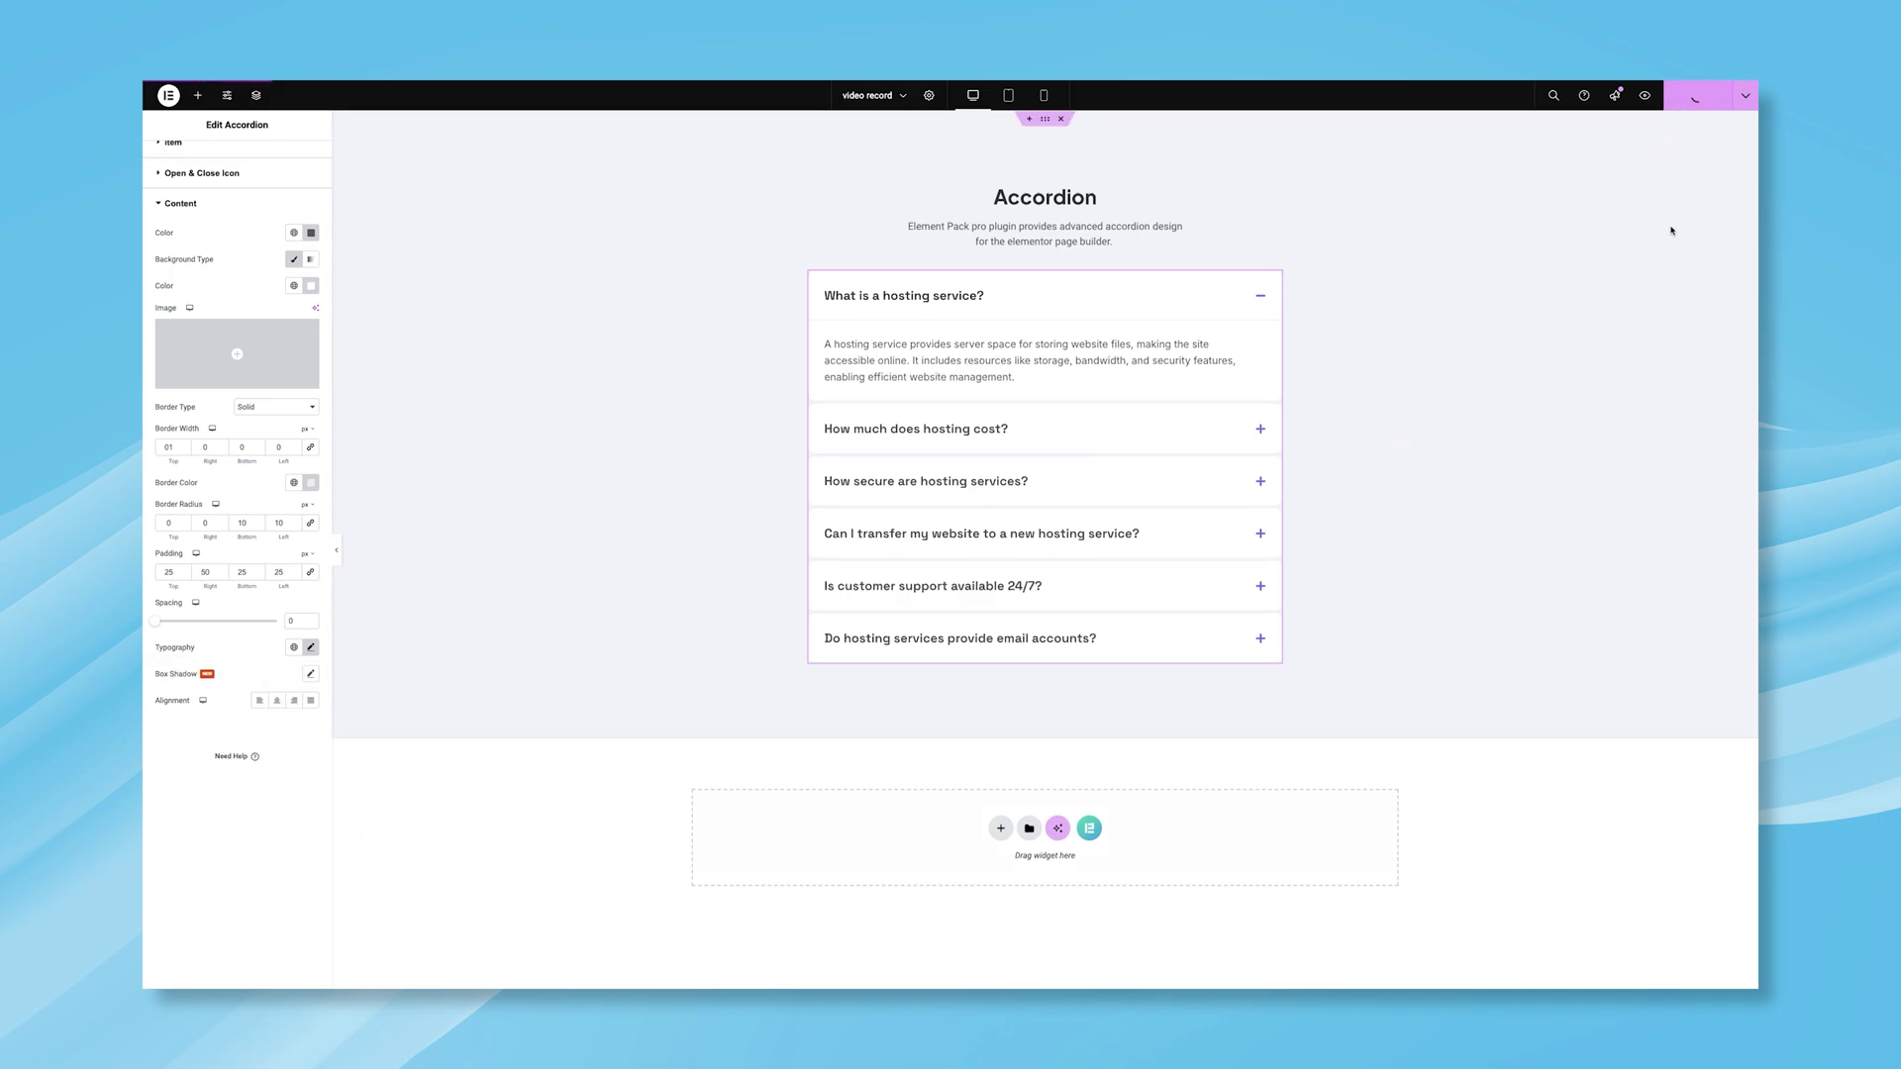
pyautogui.click(1263, 305)
pyautogui.click(1233, 313)
# Open questions two through six in turn, then the first again, confirming each answer expands.
pyautogui.click(1153, 435)
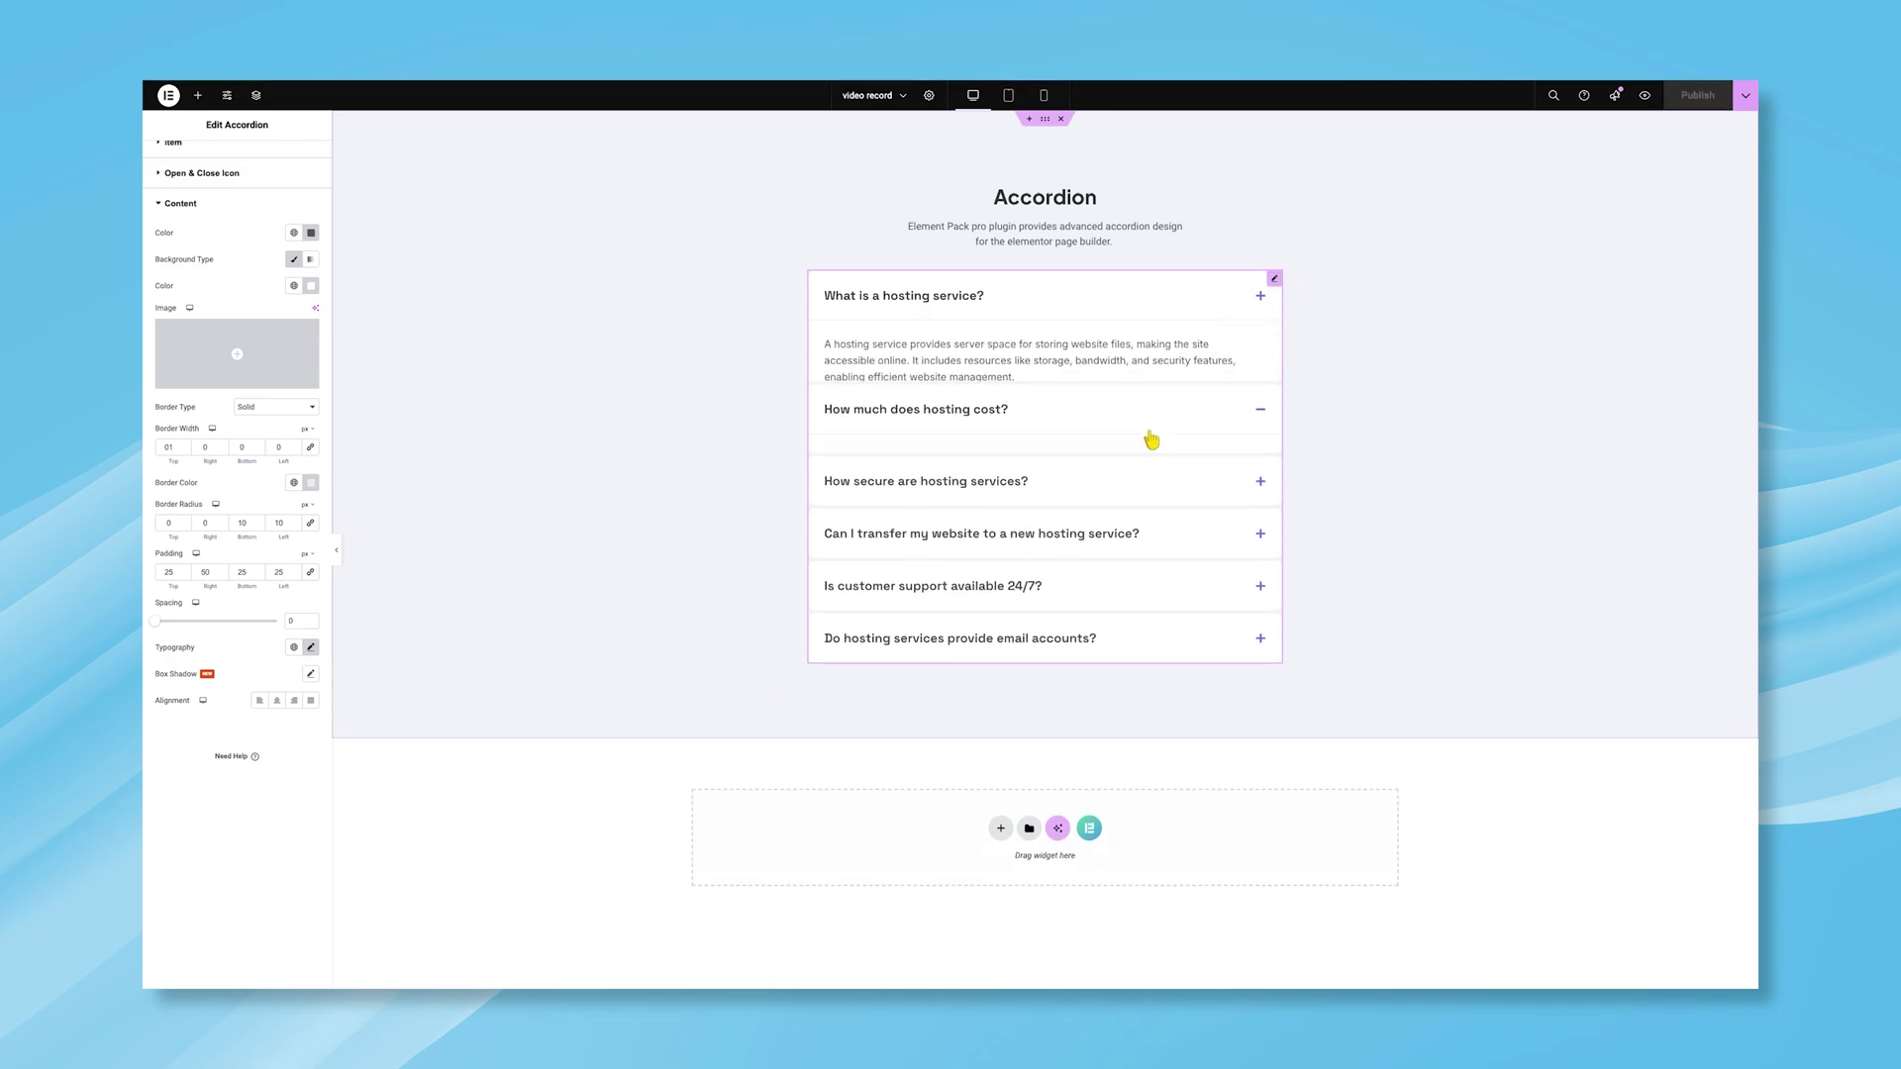
pyautogui.click(1121, 503)
pyautogui.click(1109, 542)
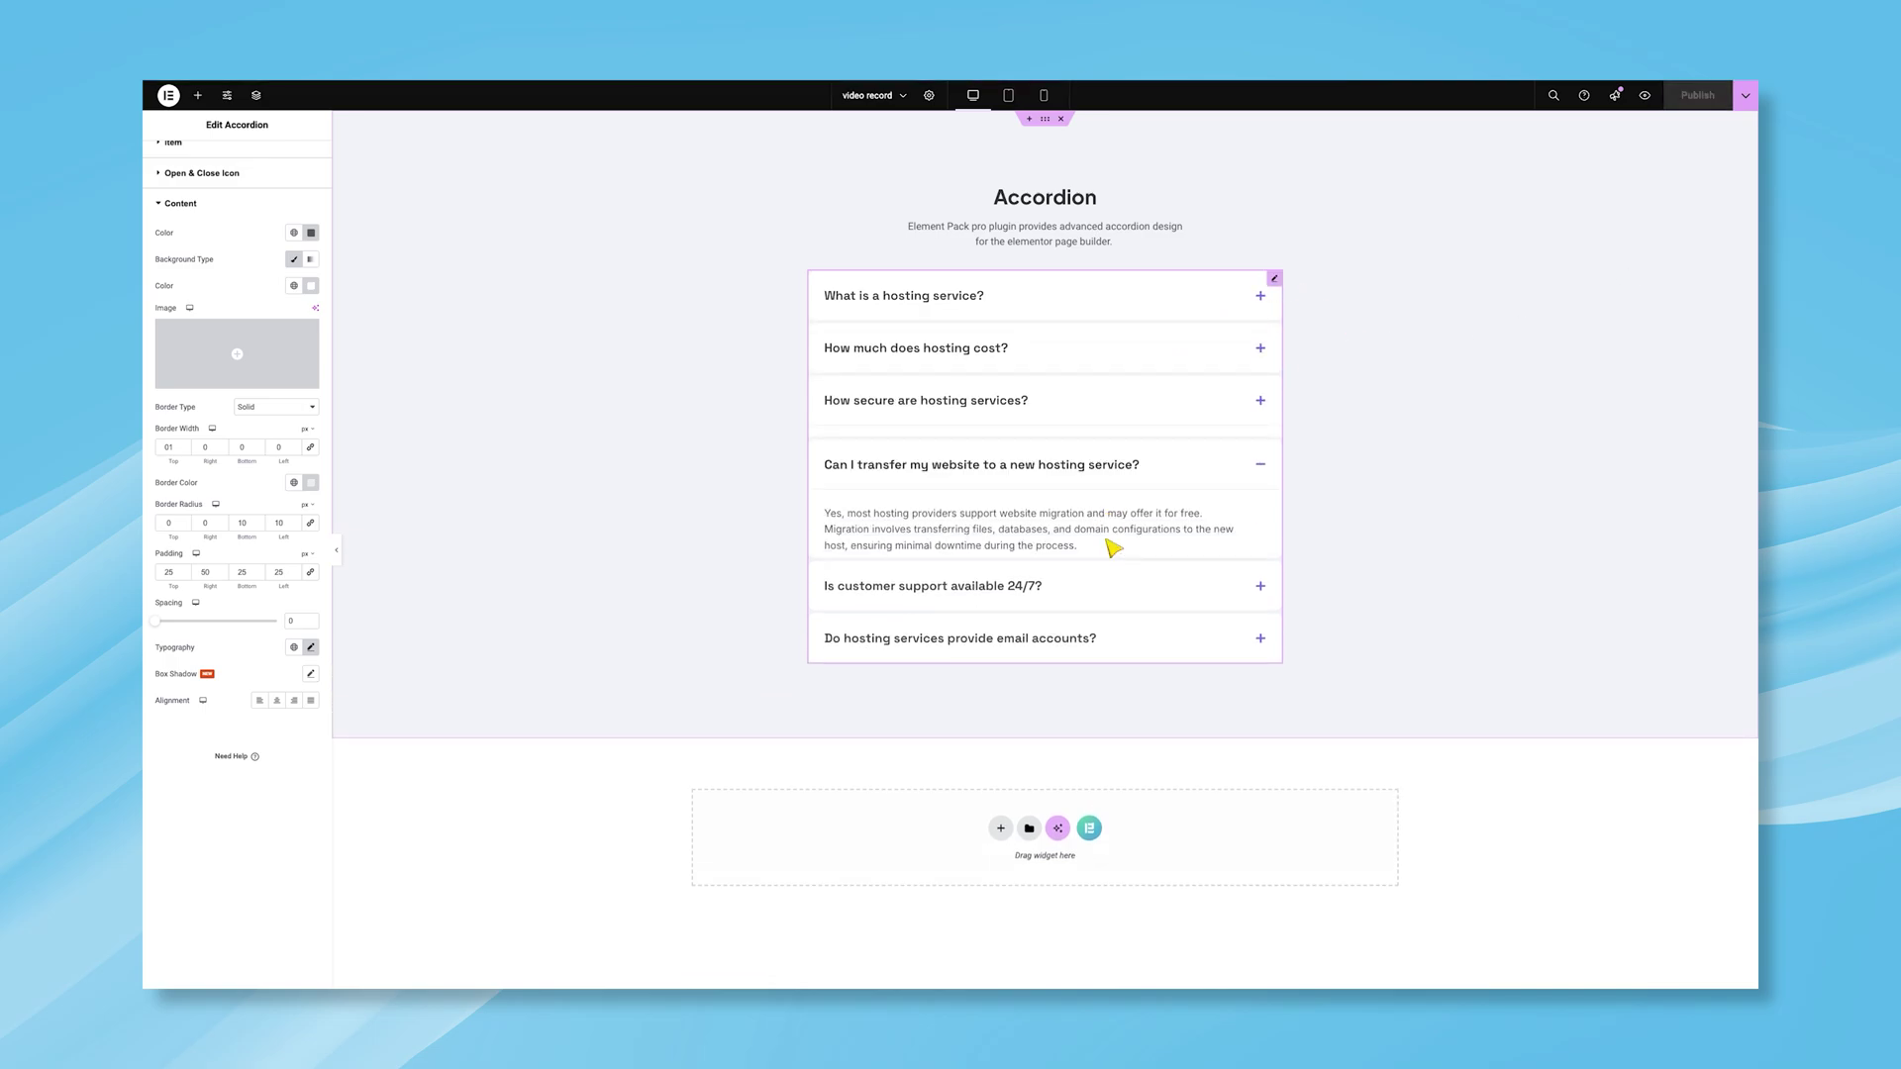
pyautogui.click(1091, 592)
pyautogui.click(1057, 654)
pyautogui.click(1117, 315)
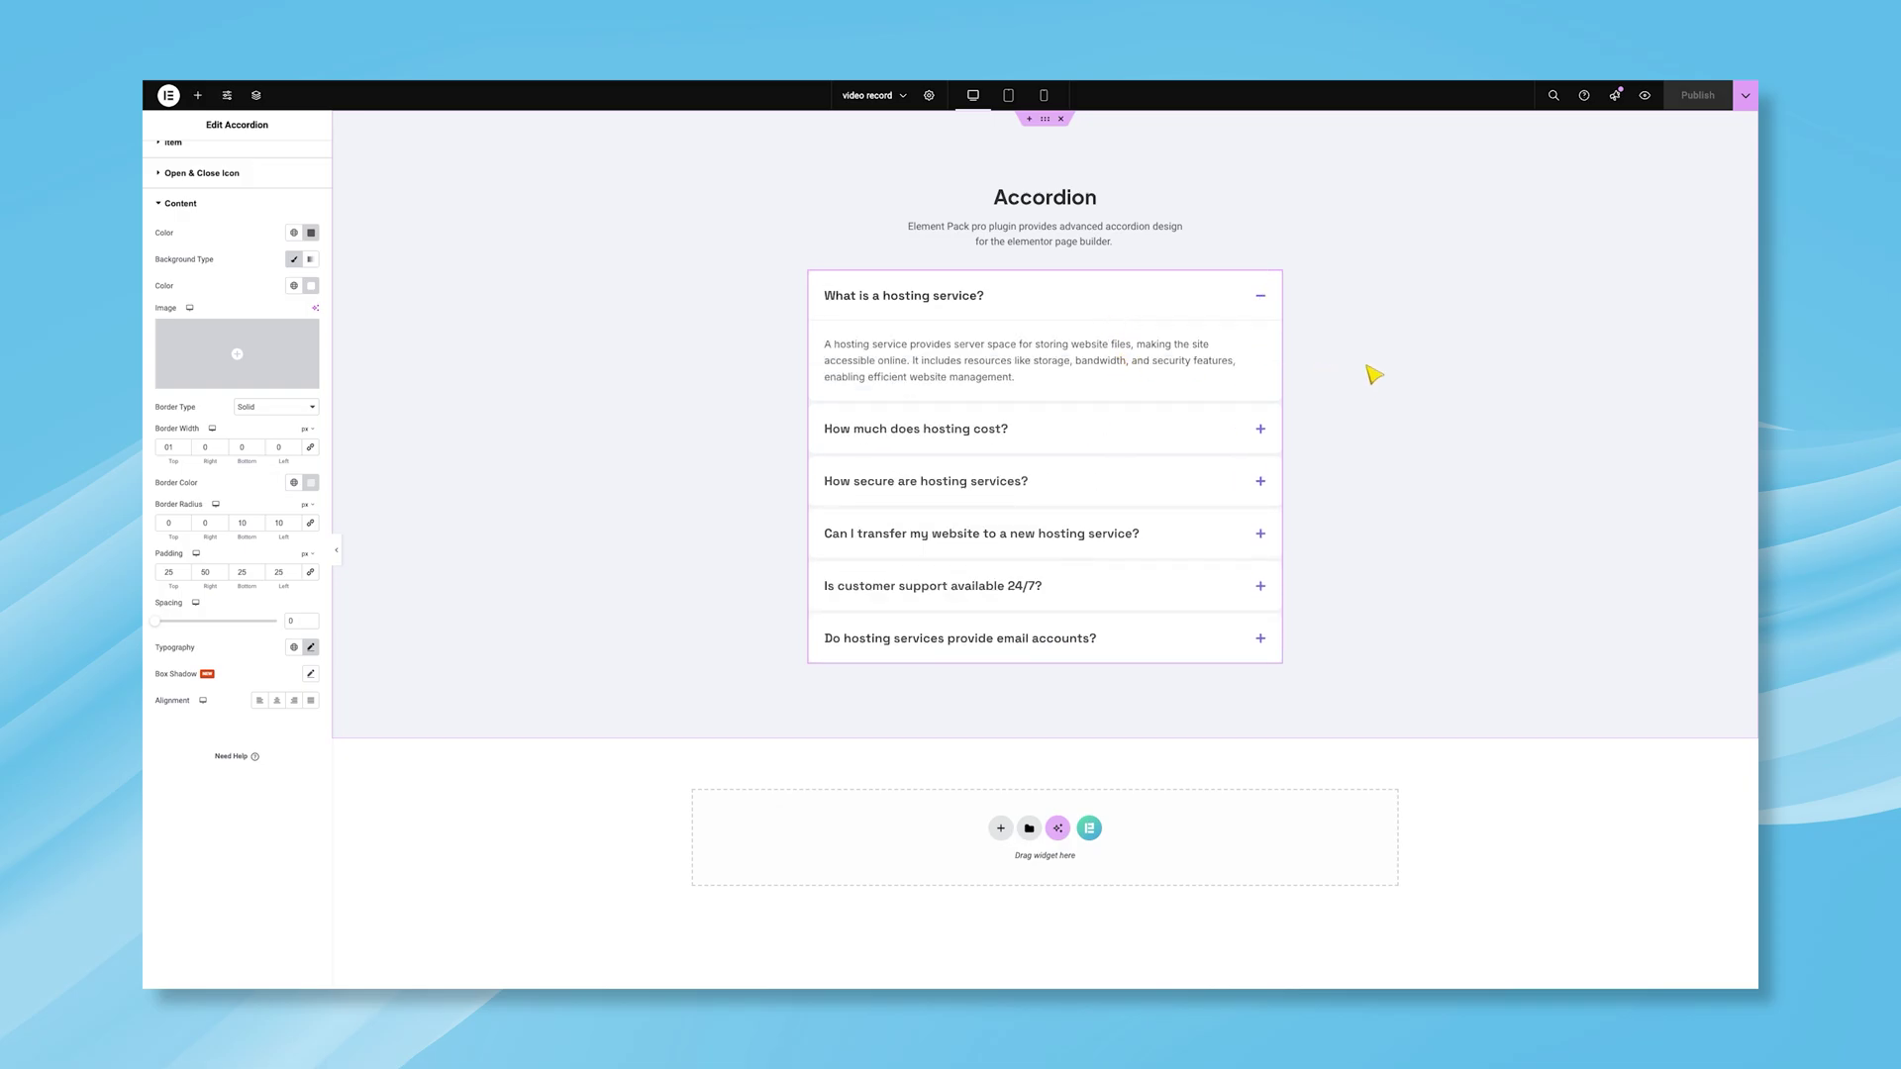